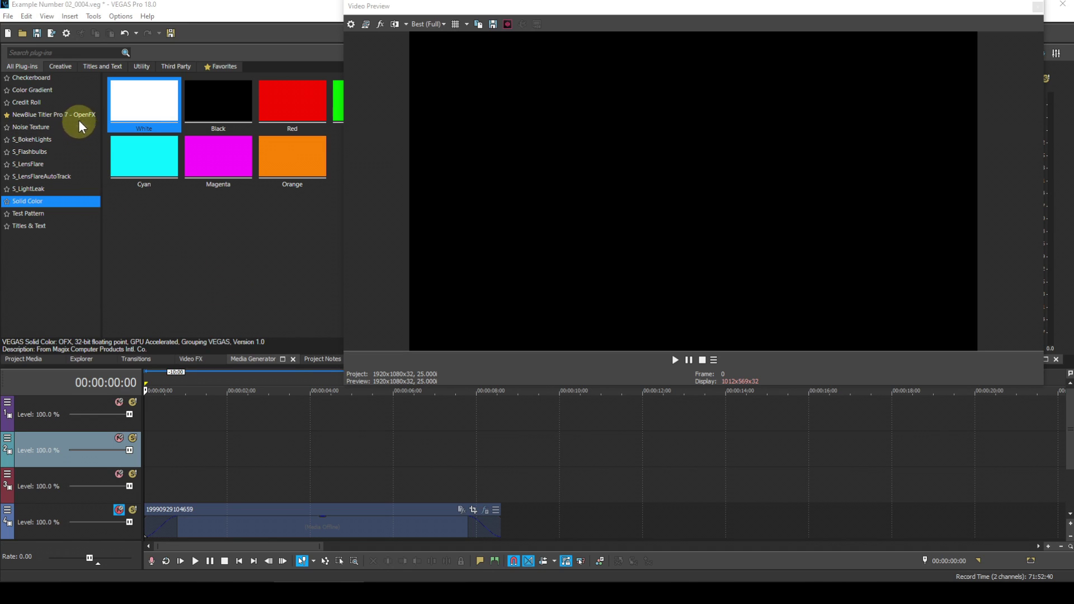
# Add the Sunburst color gradient to the start of track 3 and enlarge its generator window to show all the settings
pyautogui.click(52, 91)
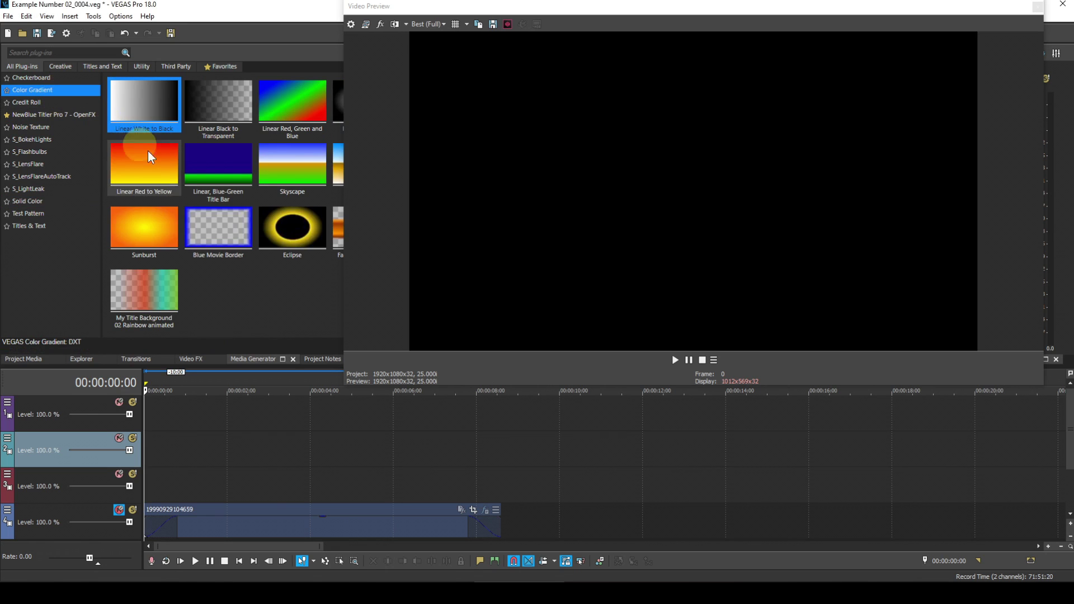
pyautogui.moveTo(148, 224); pyautogui.dragTo(145, 491)
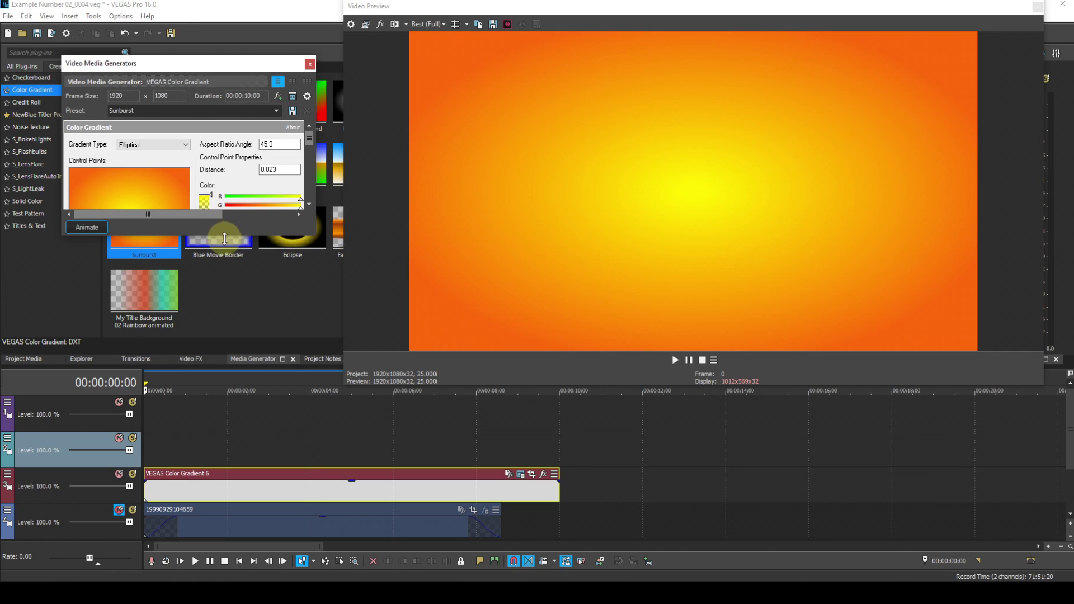
pyautogui.moveTo(225, 235); pyautogui.dragTo(224, 310)
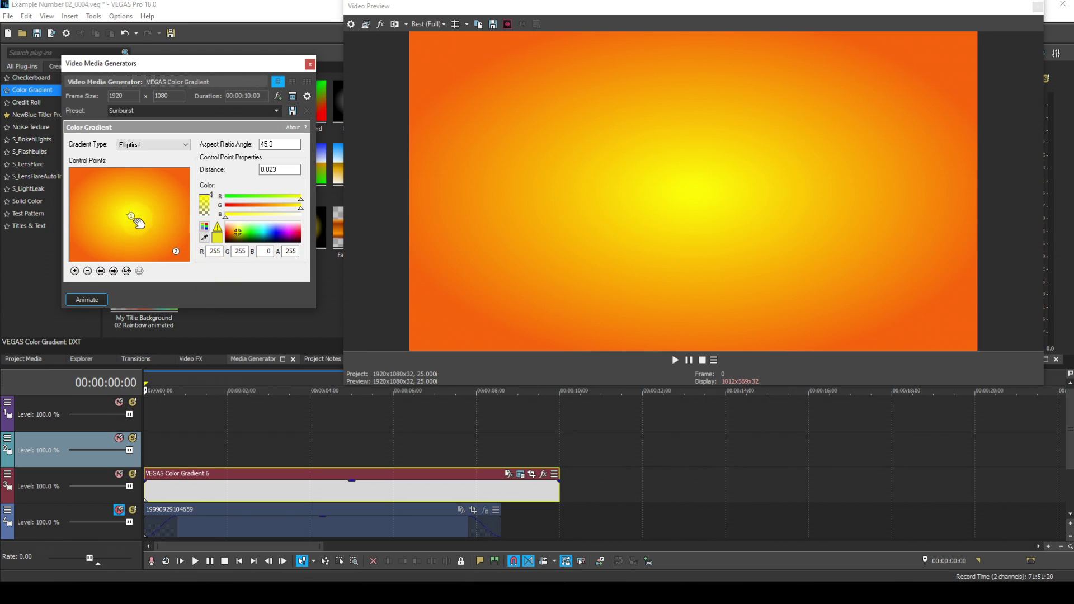
# Set the color of gradient control point 1 to R 255, G 27, B 88 with alpha 128
pyautogui.click(116, 270)
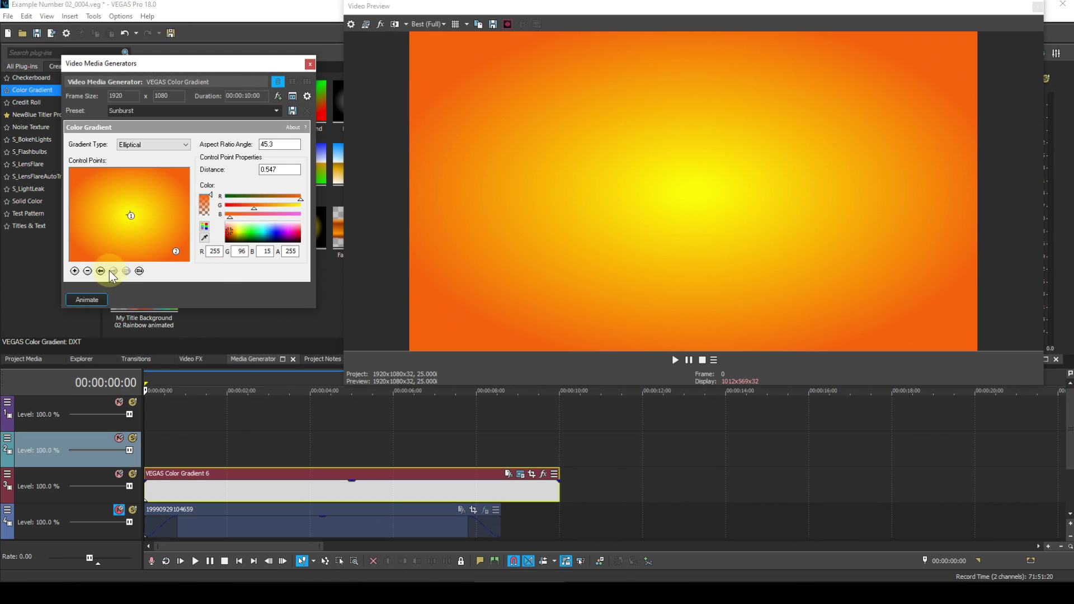
pyautogui.click(100, 271)
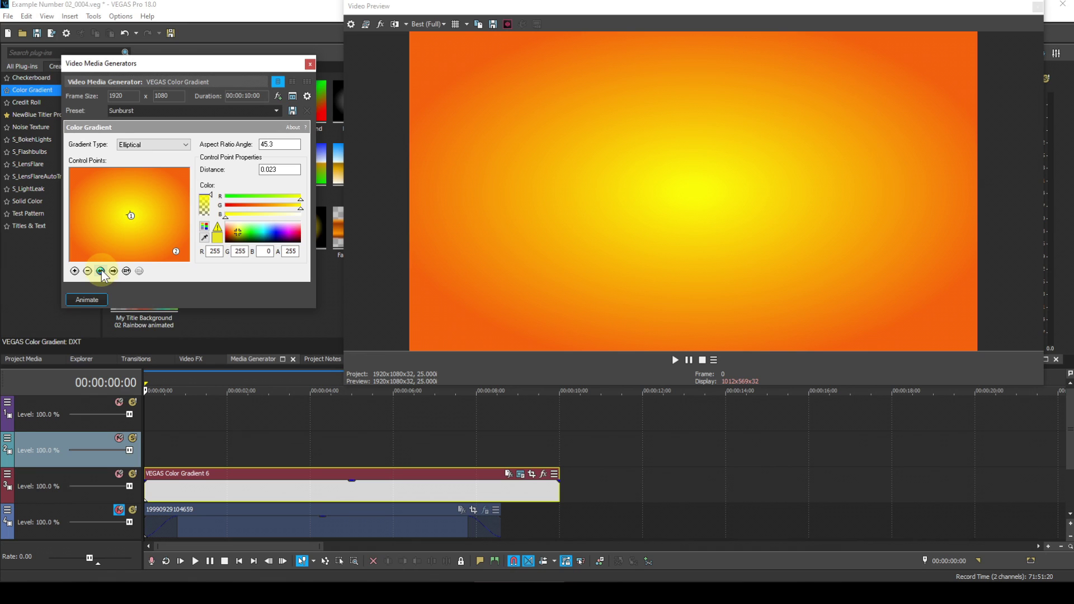
pyautogui.press('super+equal')
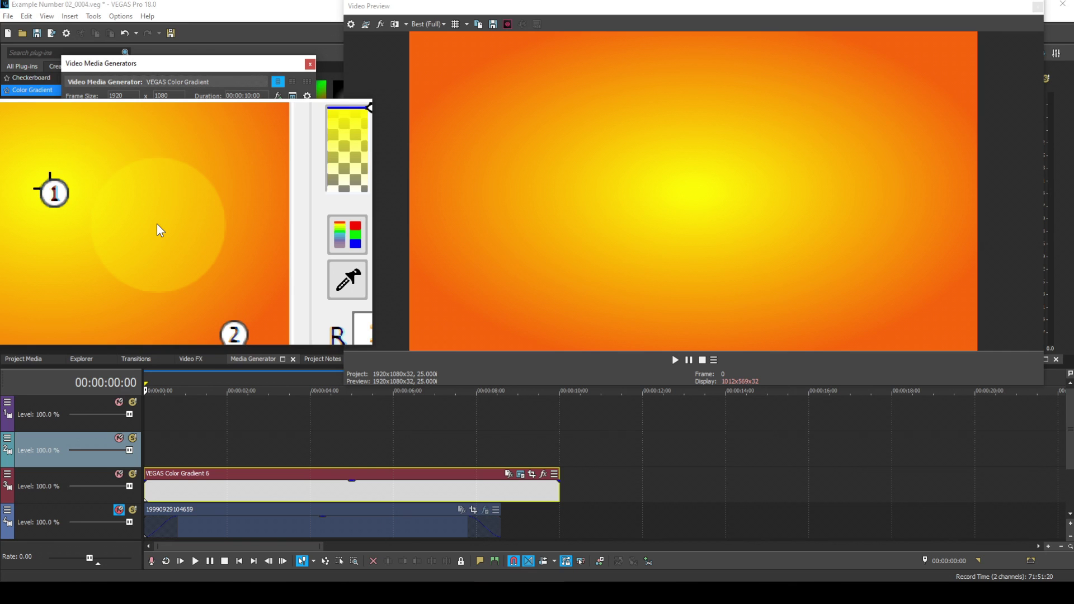
pyautogui.press('super')
pyautogui.press('super+Escape')
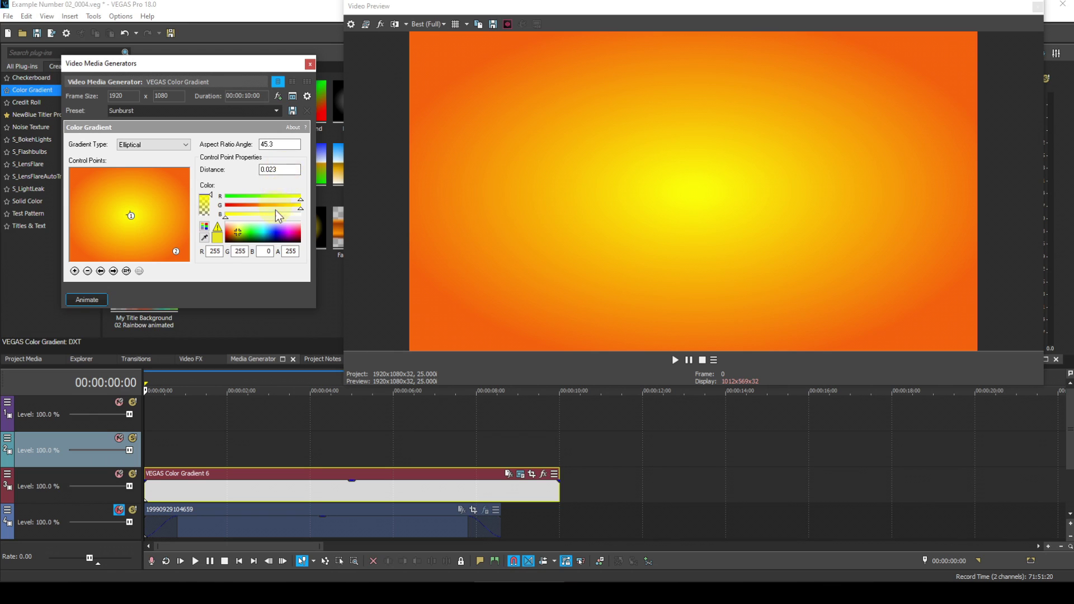
pyautogui.click(261, 247)
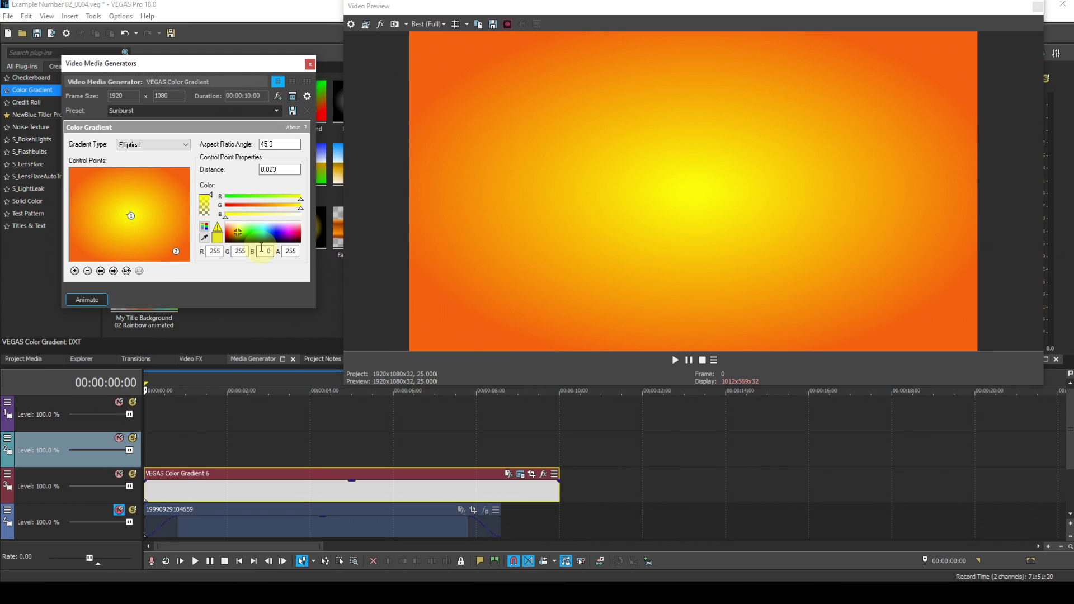
pyautogui.moveTo(246, 252); pyautogui.dragTo(235, 252)
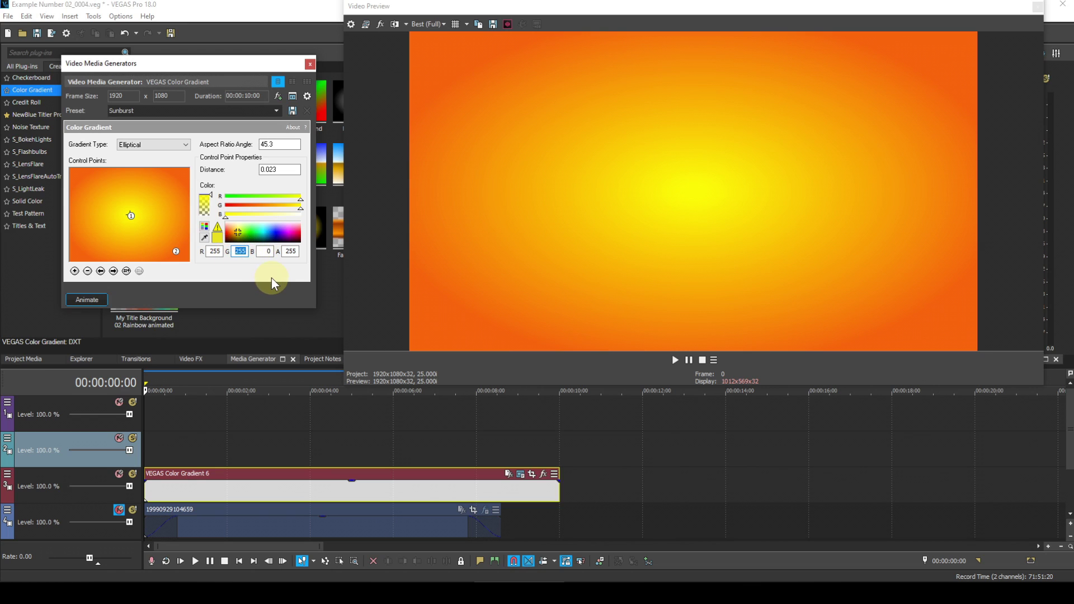
pyautogui.write('27')
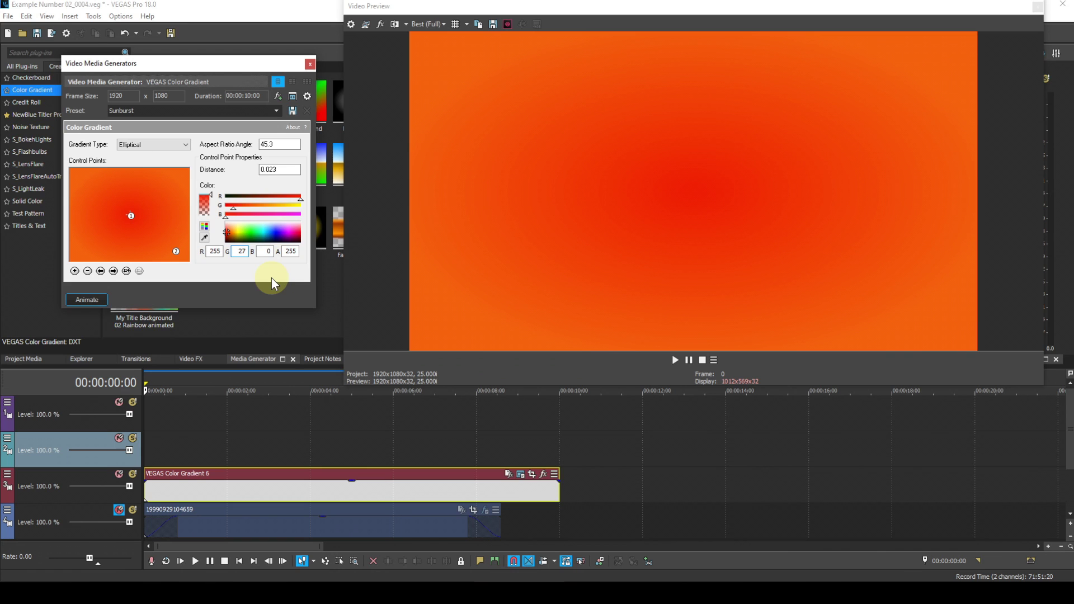
pyautogui.doubleClick(268, 250)
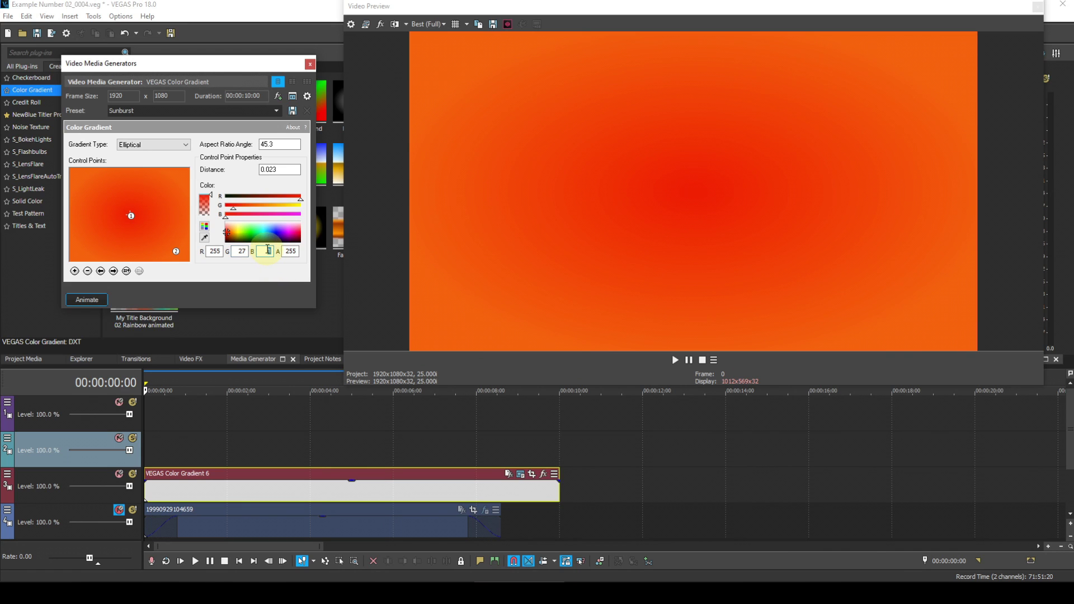
pyautogui.write('88')
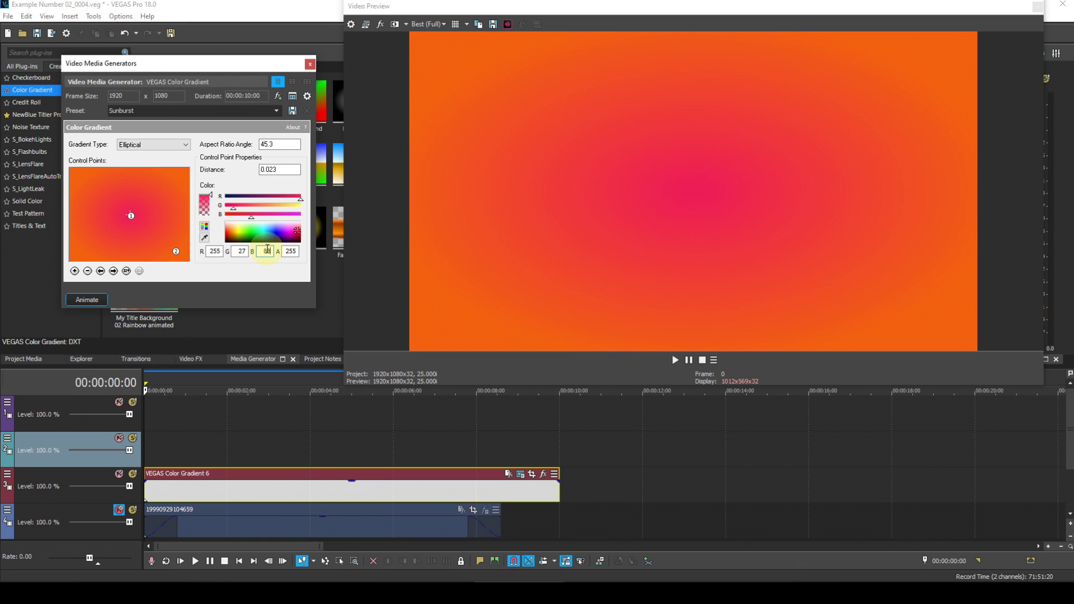
pyautogui.doubleClick(298, 252)
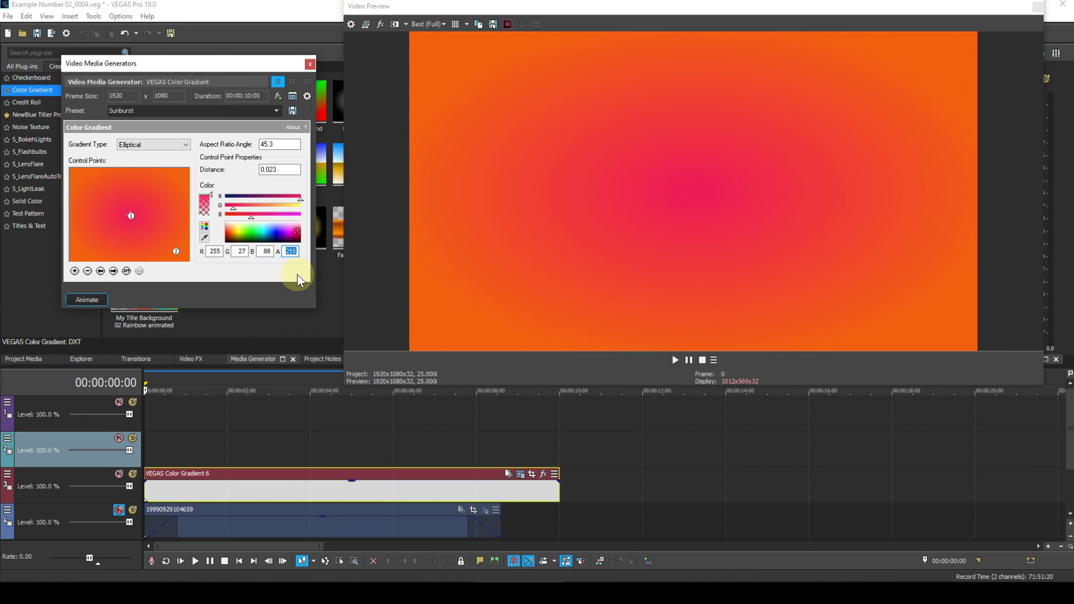
pyautogui.write('128')
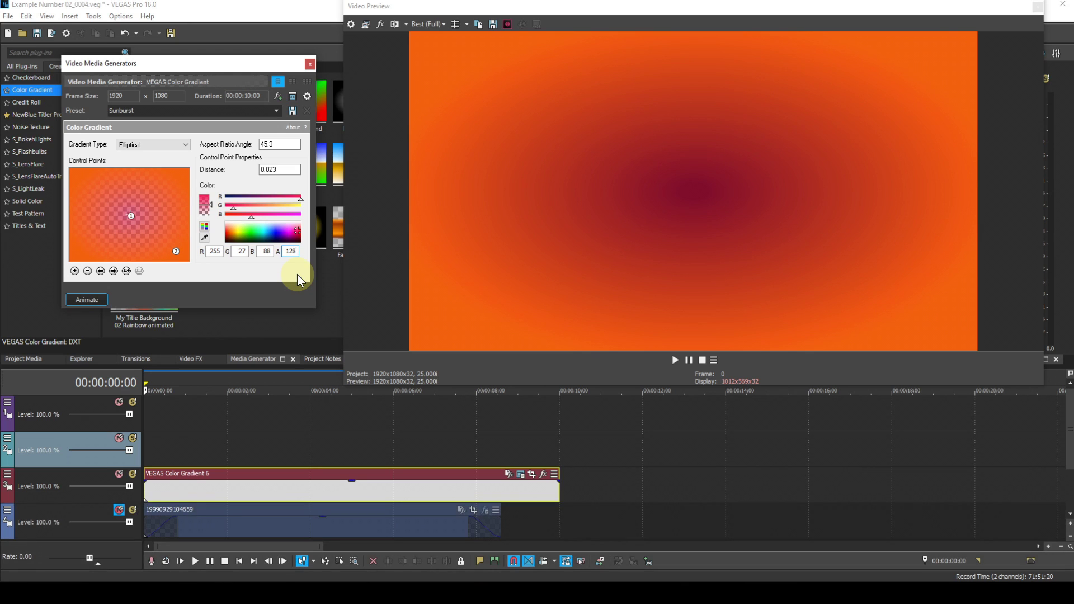
pyautogui.press('Return')
# Set the color of gradient control point 2 to R 129, G 0, B 242
pyautogui.click(113, 271)
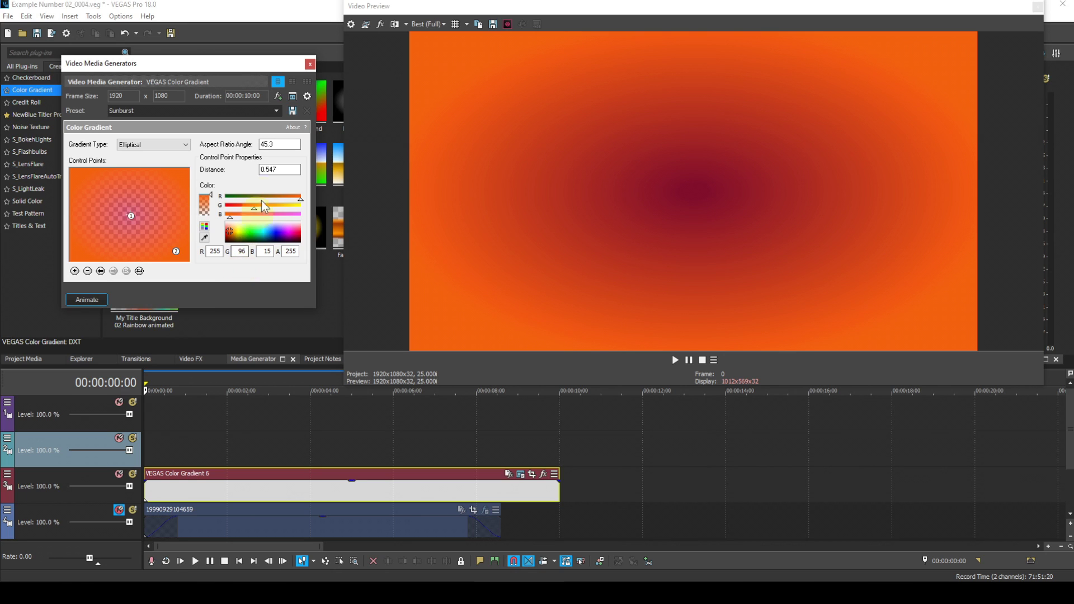
pyautogui.click(279, 144)
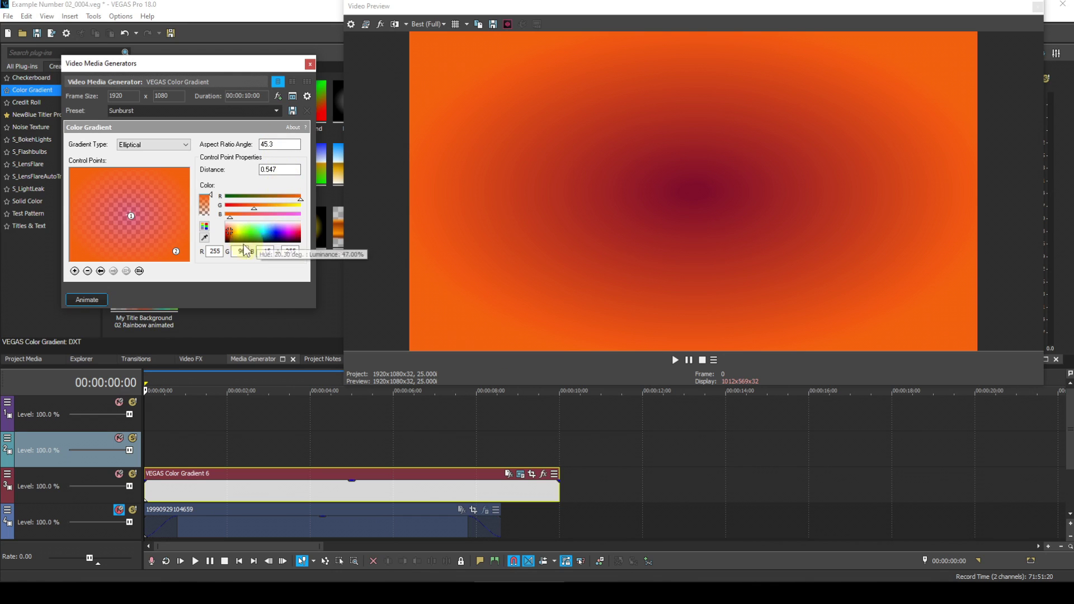
pyautogui.doubleClick(216, 251)
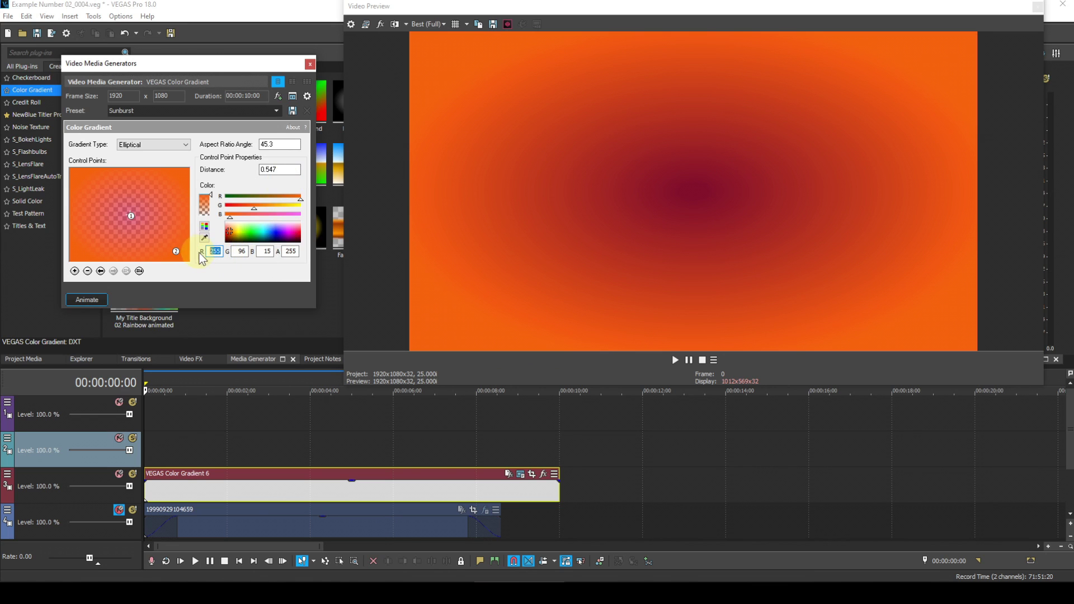
pyautogui.write('129')
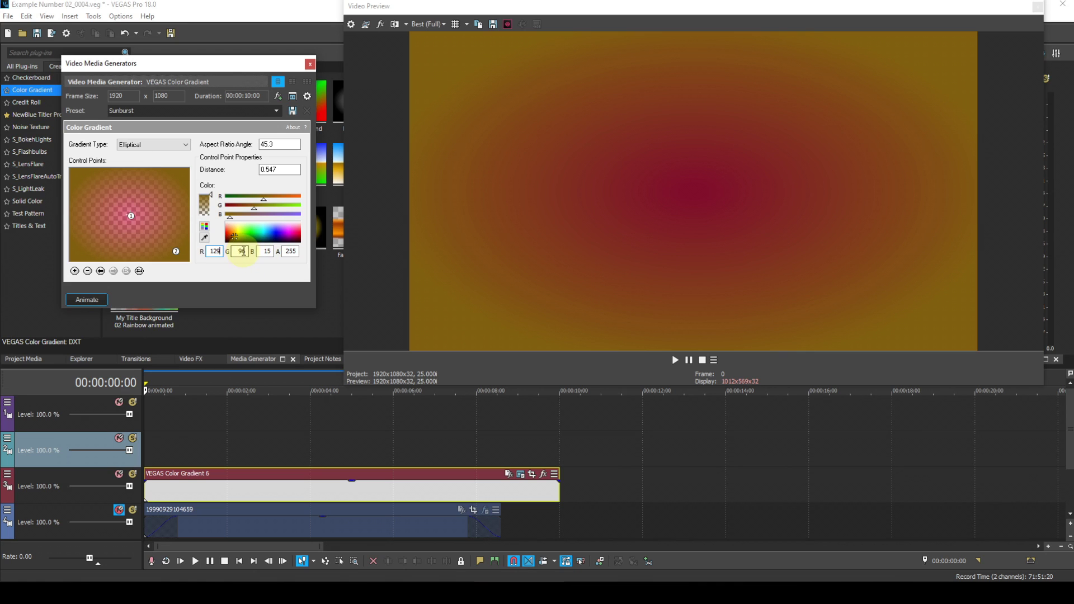
pyautogui.click(245, 251)
pyautogui.write('0')
pyautogui.press('Return')
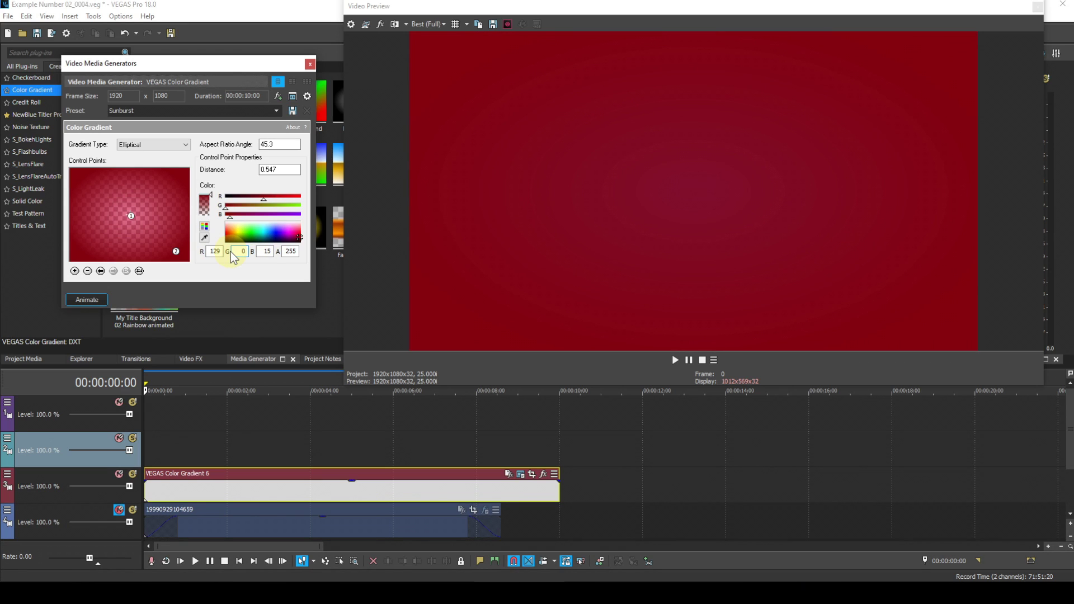
pyautogui.doubleClick(264, 252)
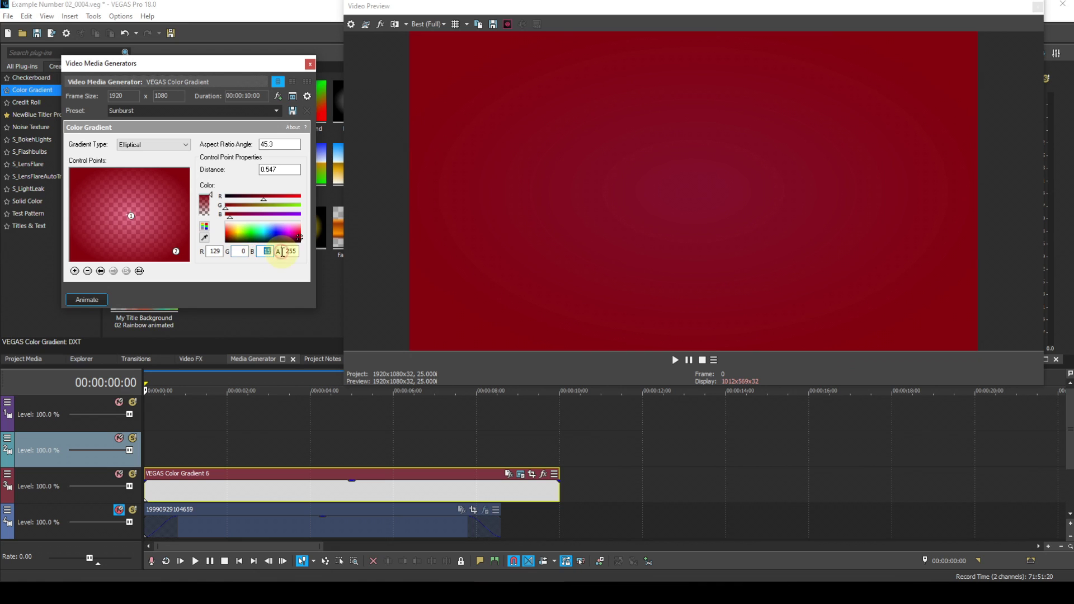
pyautogui.write('242')
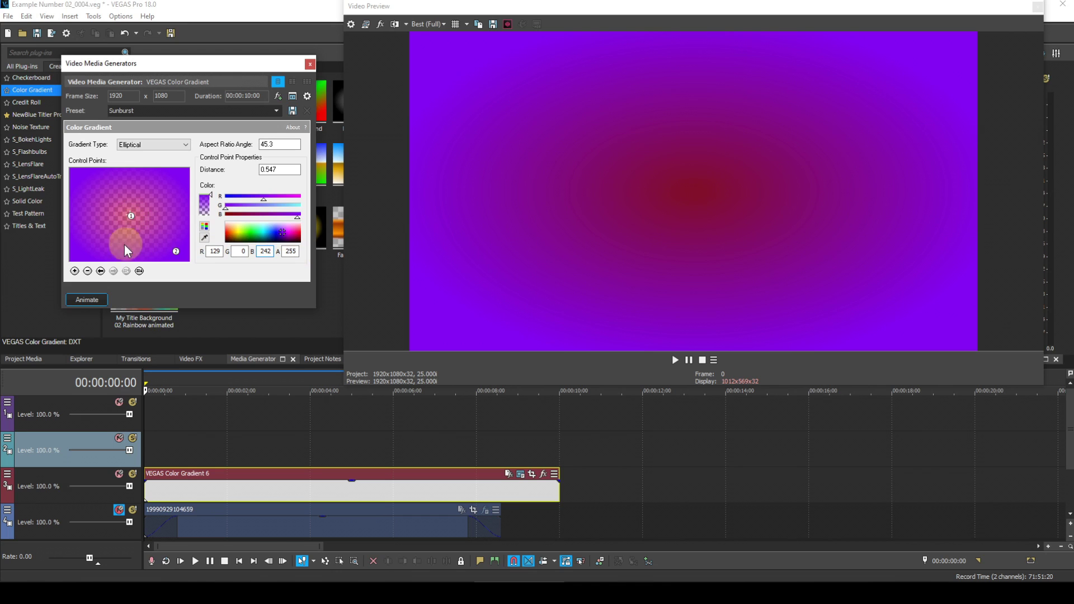
pyautogui.click(100, 272)
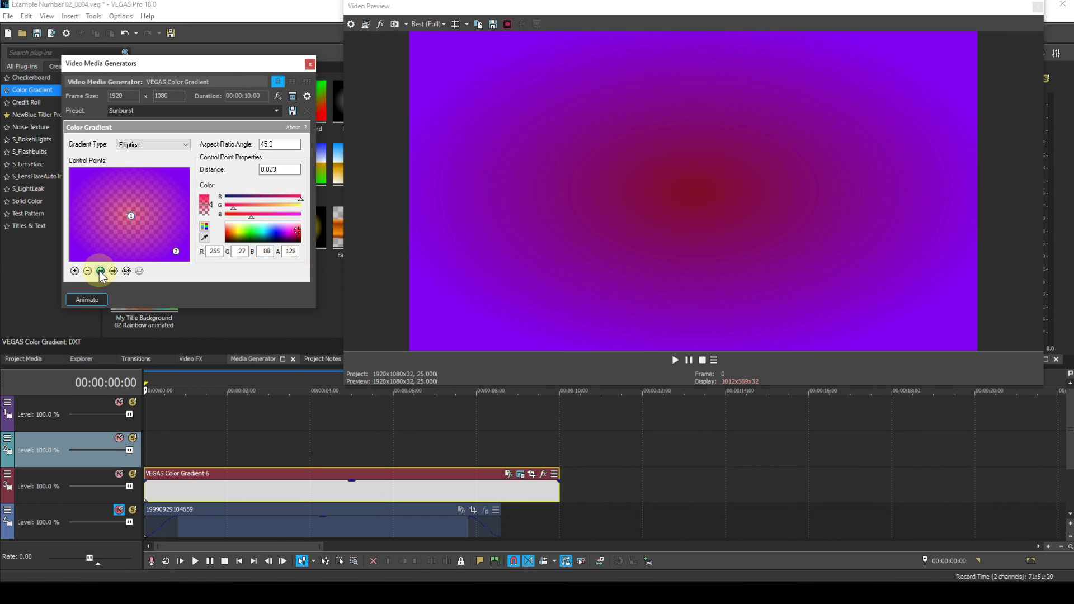
pyautogui.click(101, 271)
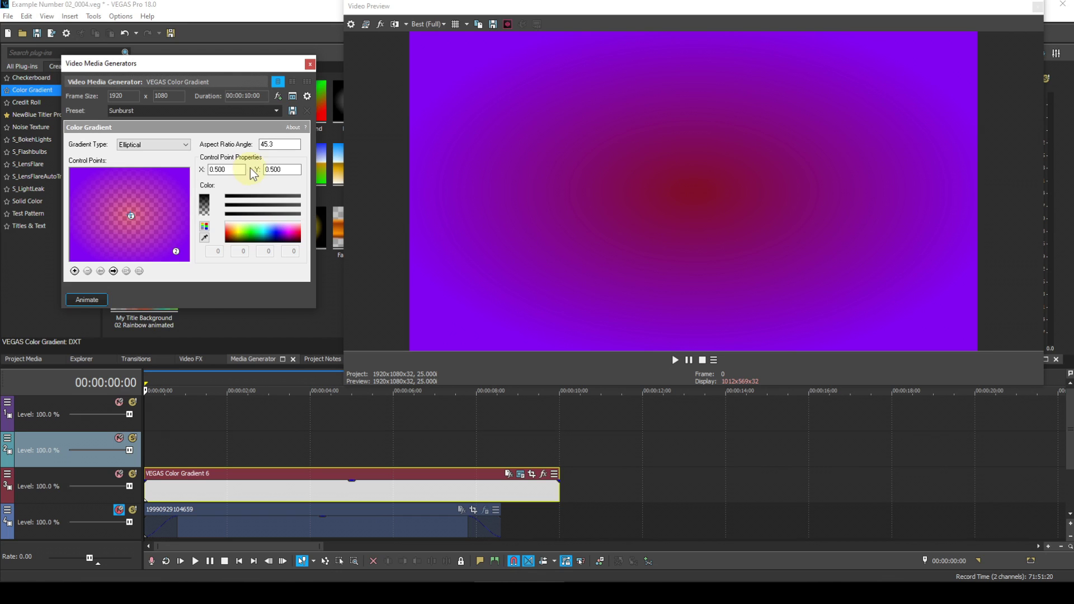
# Set the generated gradient's duration to 00:00:07:00 and trim its event on track 3 to the same length
pyautogui.click(250, 94)
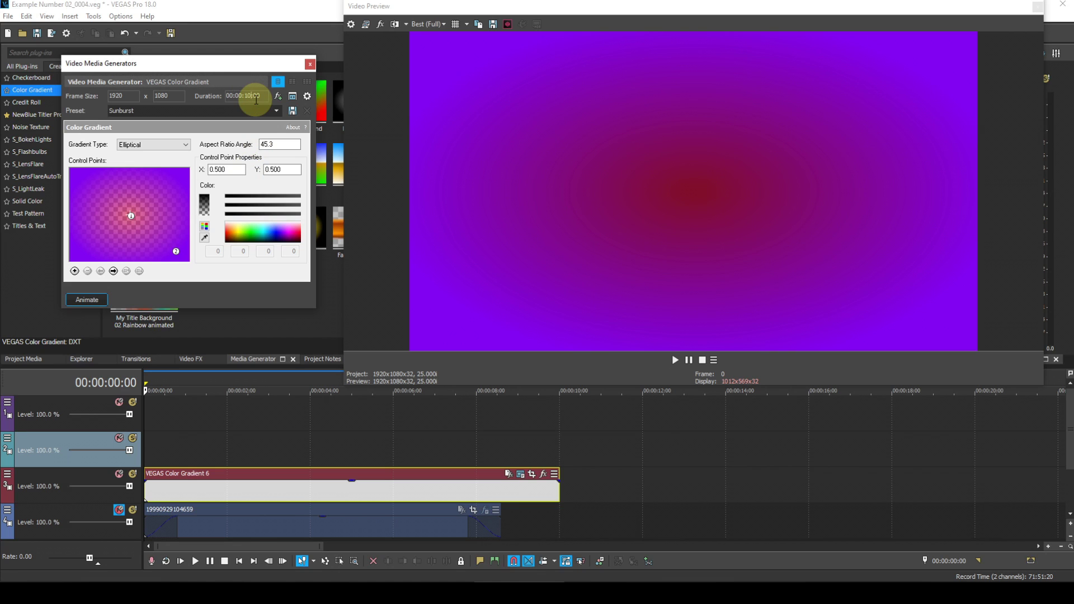
pyautogui.press('BackSpace')
pyautogui.press('BackSpace')
pyautogui.write('07')
pyautogui.press('Return')
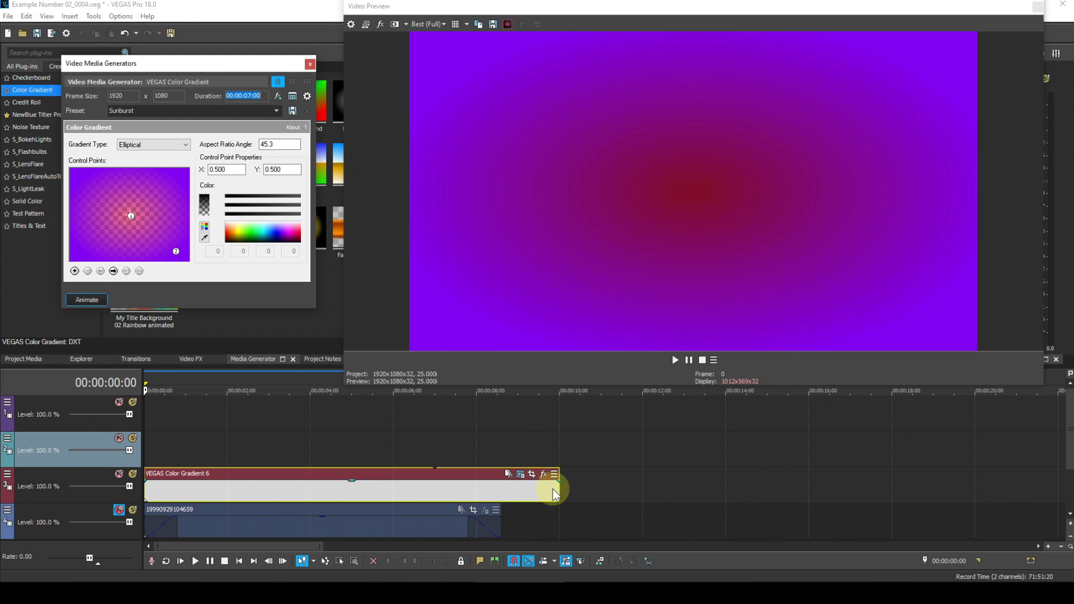
pyautogui.click(310, 63)
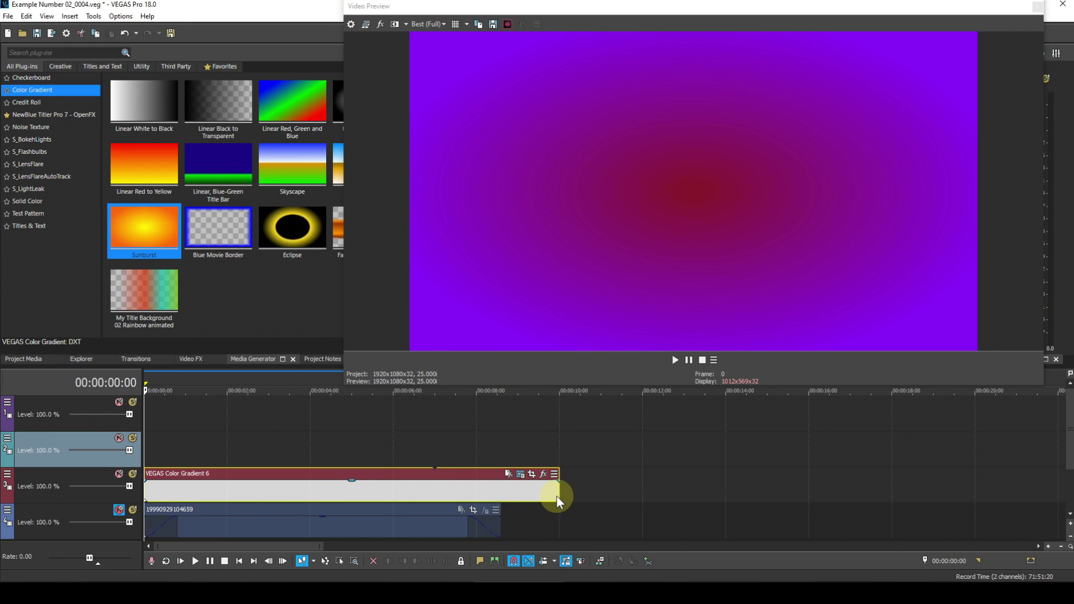
pyautogui.moveTo(558, 492); pyautogui.dragTo(435, 491)
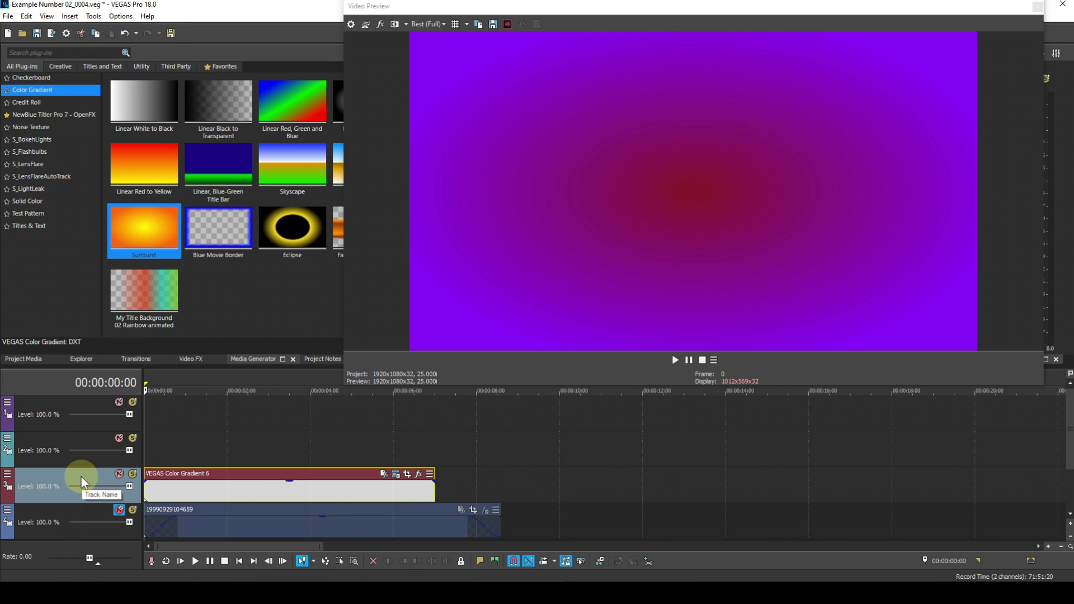
pyautogui.click(8, 480)
pyautogui.click(46, 405)
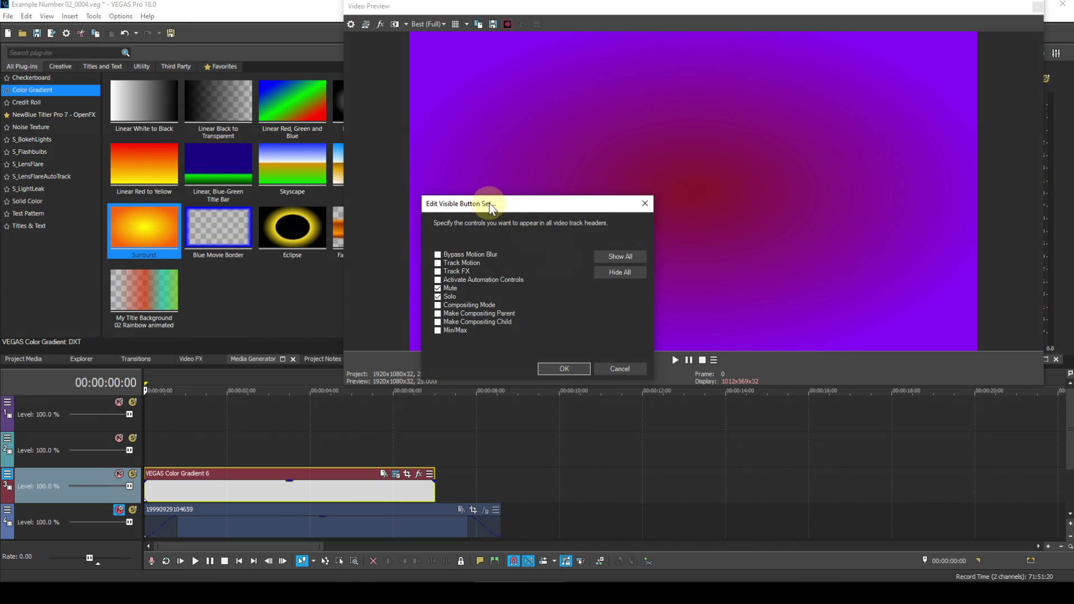
pyautogui.click(621, 369)
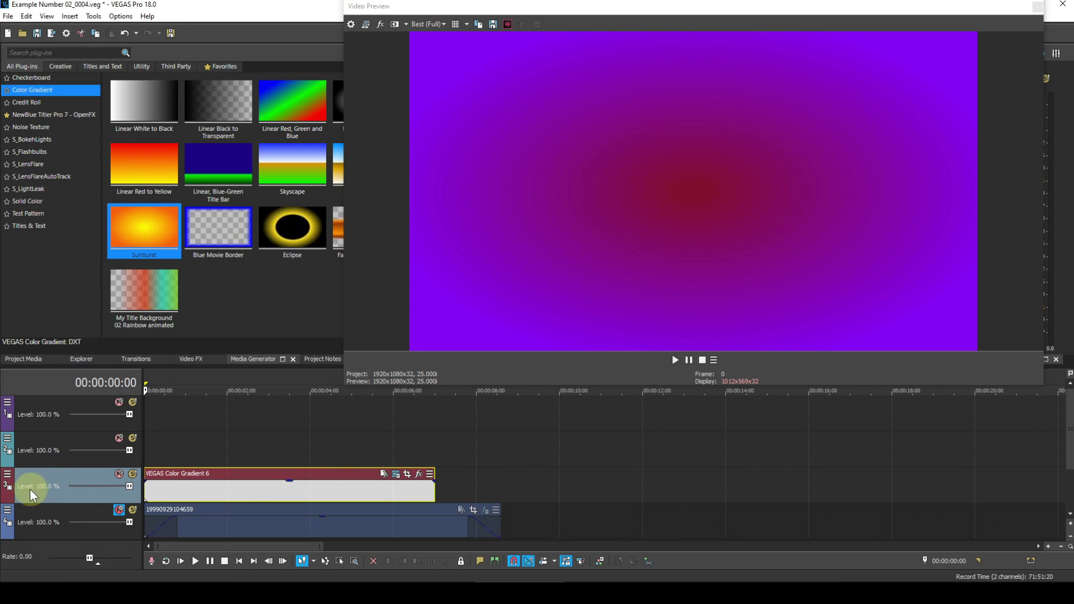
# Add the Track Motion control to the visible button set of all video track headers
pyautogui.click(8, 475)
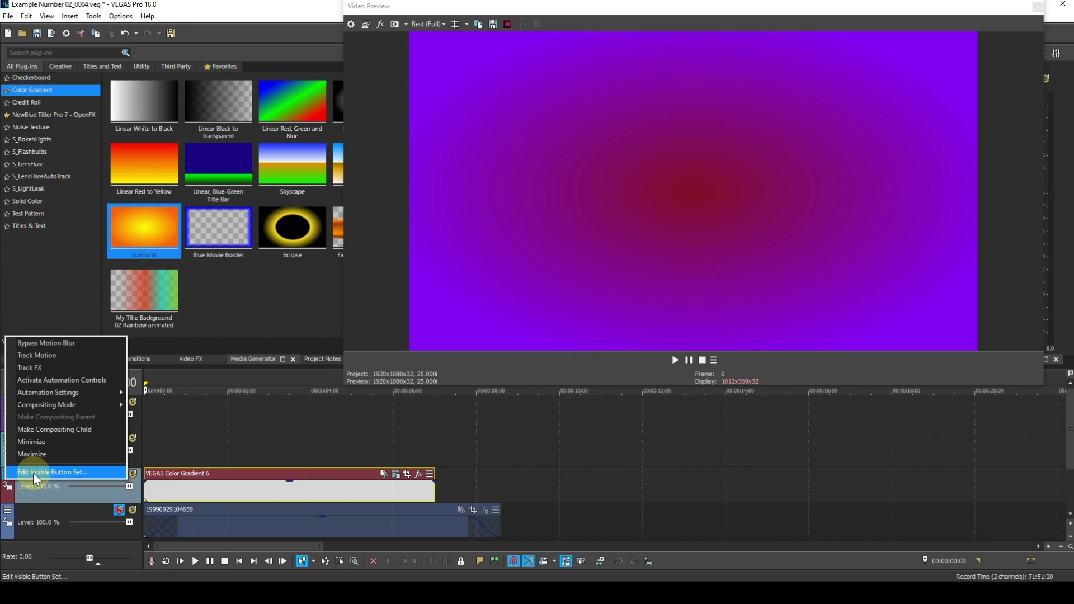
pyautogui.click(32, 474)
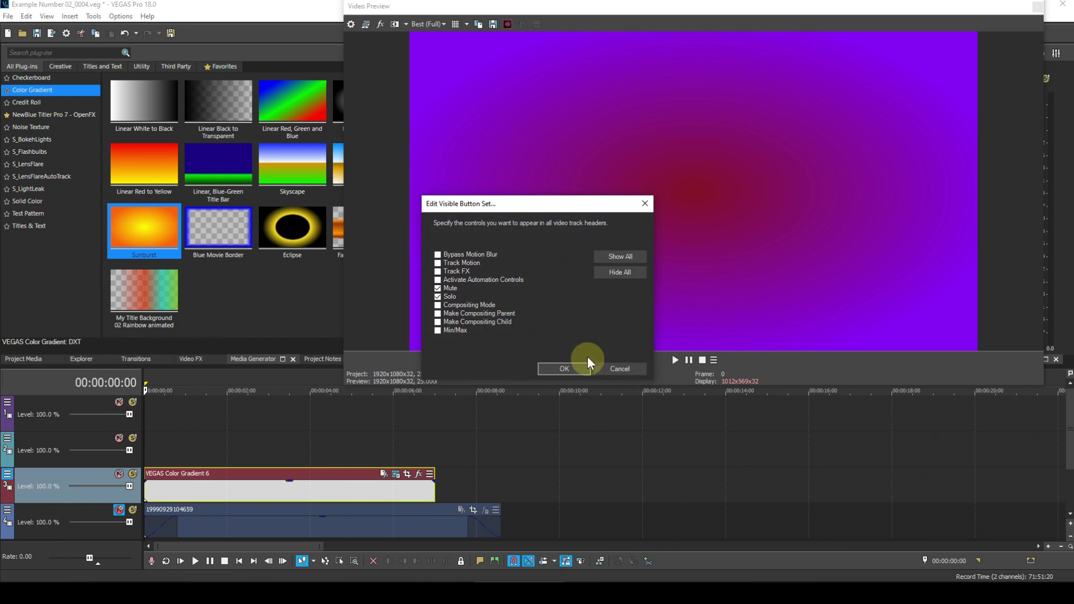
pyautogui.click(438, 263)
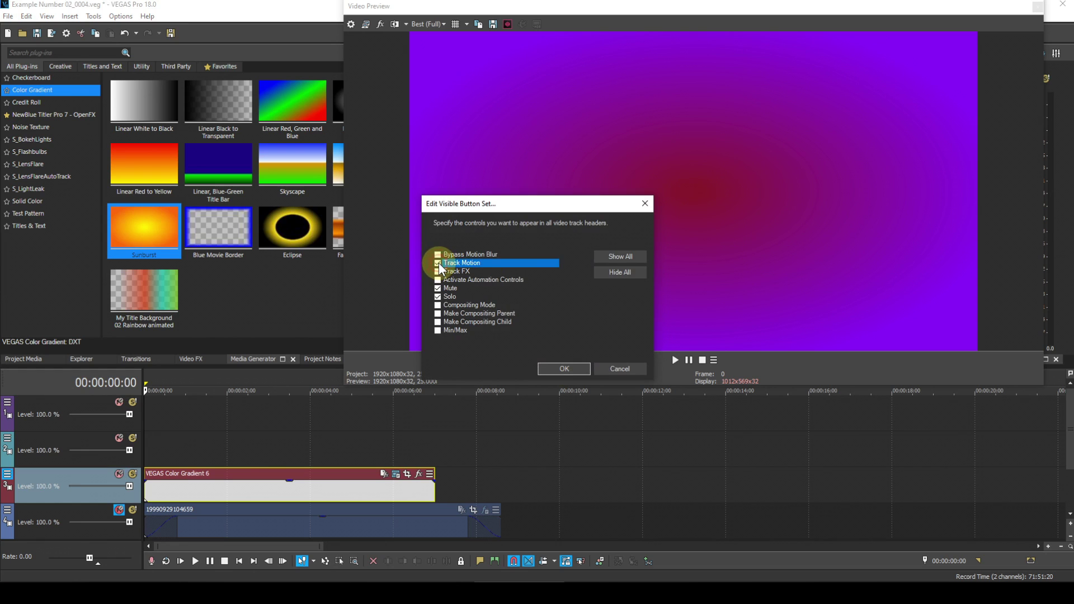
pyautogui.click(564, 368)
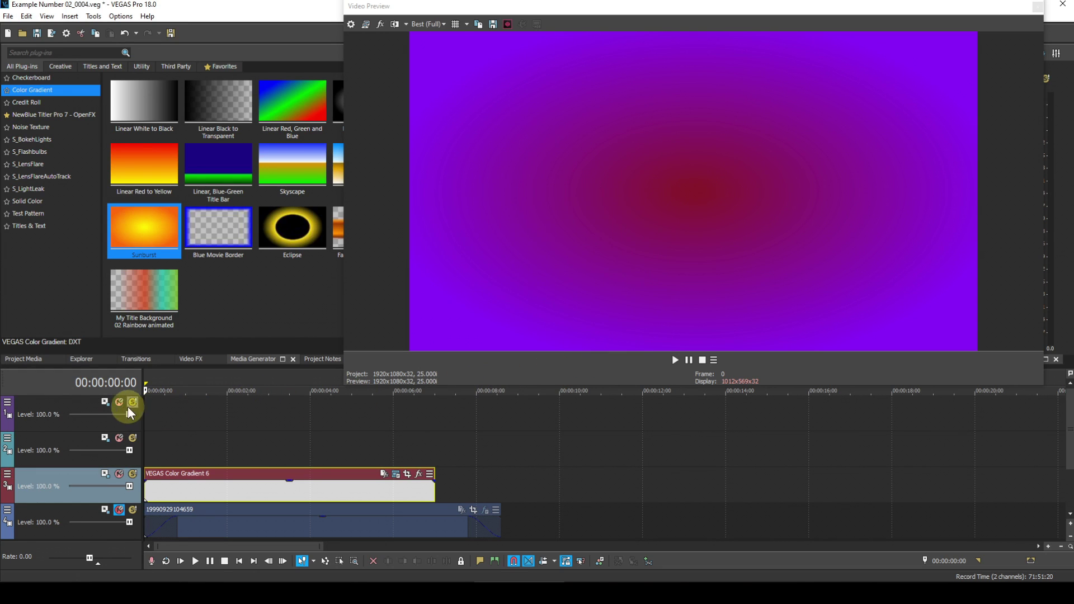
# Open Track Motion for track 3 and set its position to X -1929 and Y -378.46
pyautogui.click(106, 475)
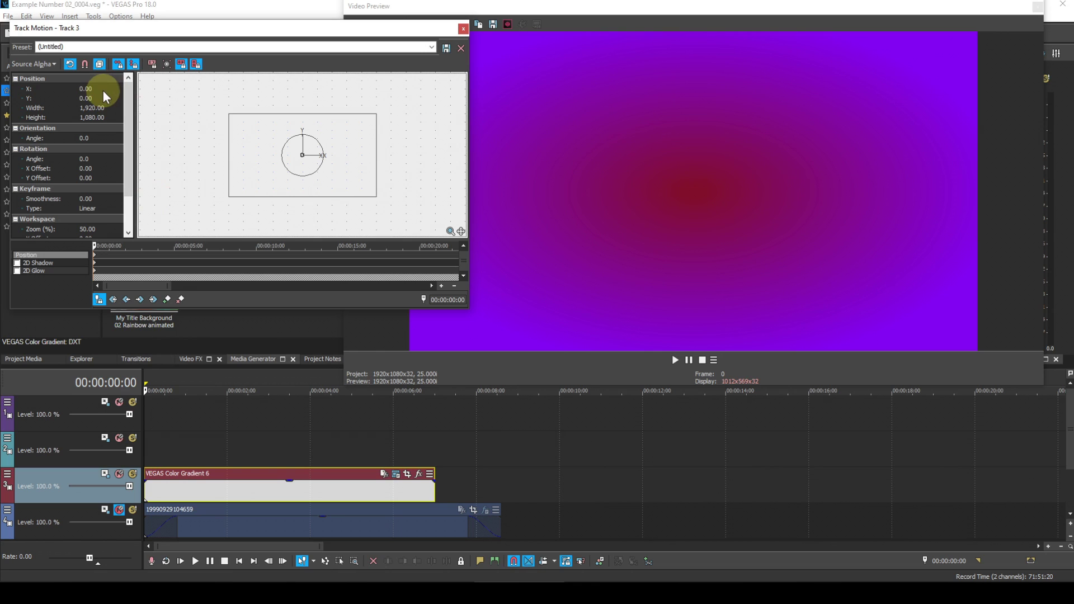
pyautogui.click(89, 89)
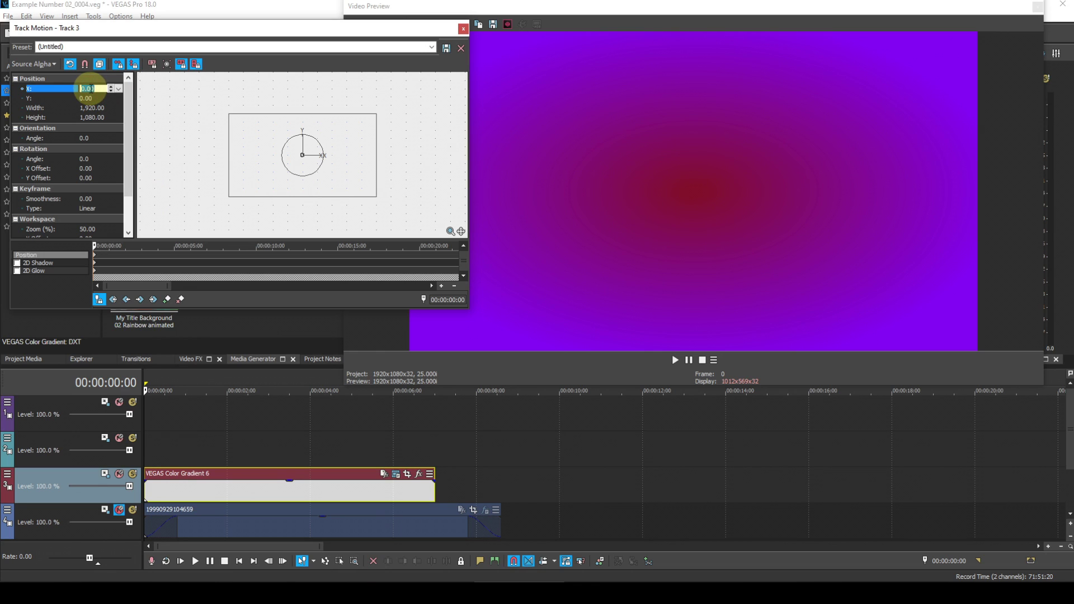
pyautogui.write('-192')
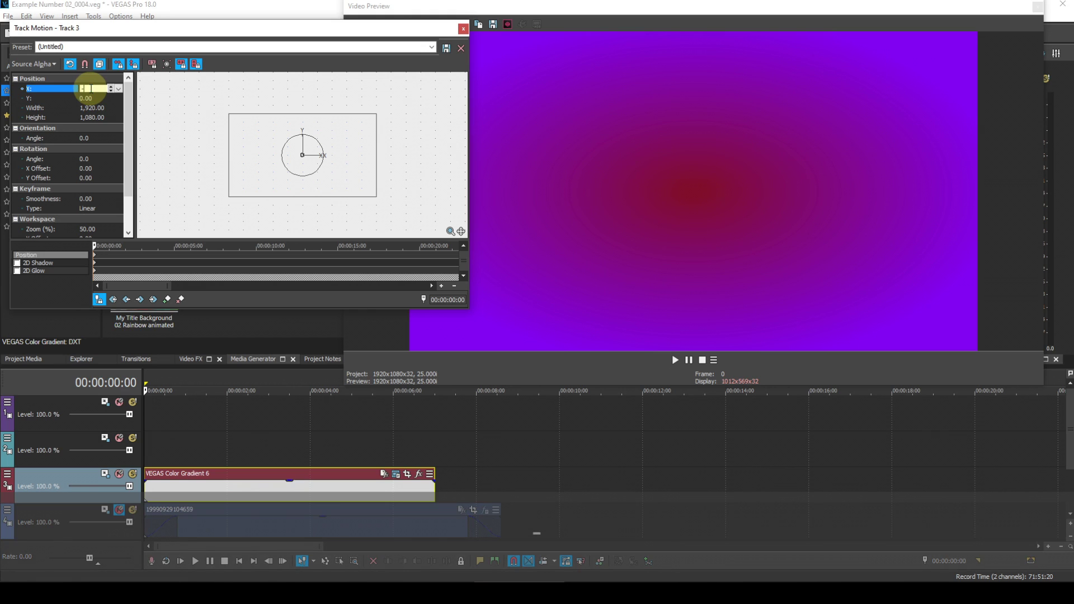
pyautogui.write('9')
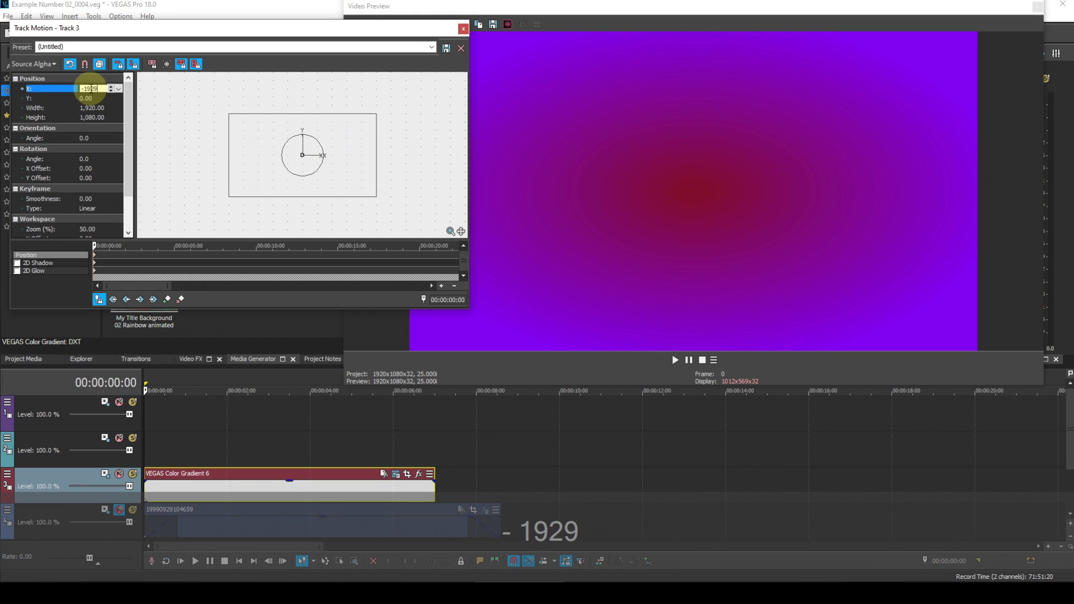
pyautogui.press('Return')
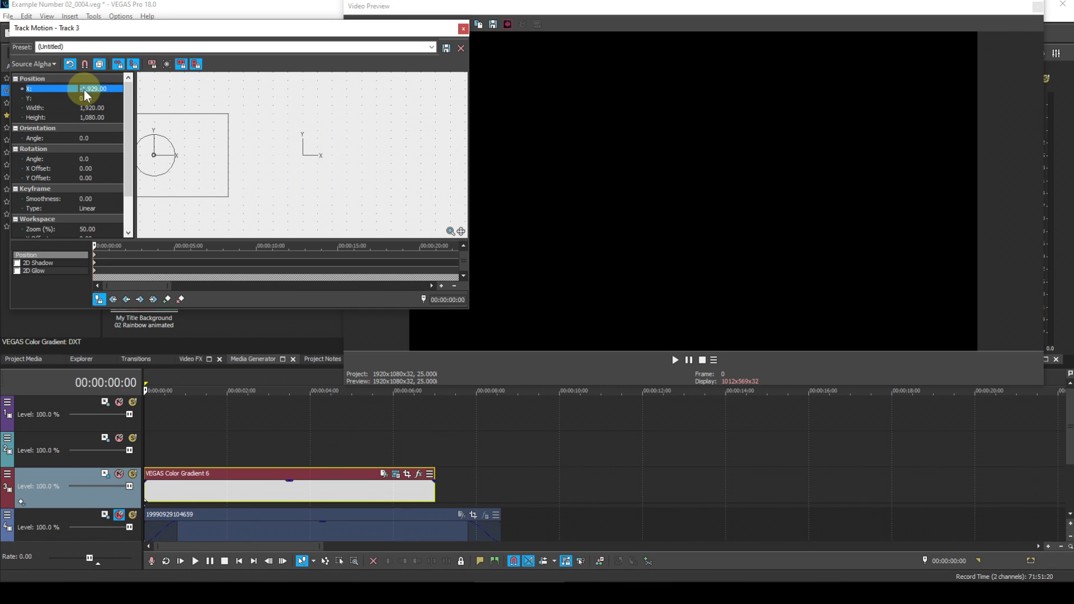
pyautogui.click(89, 98)
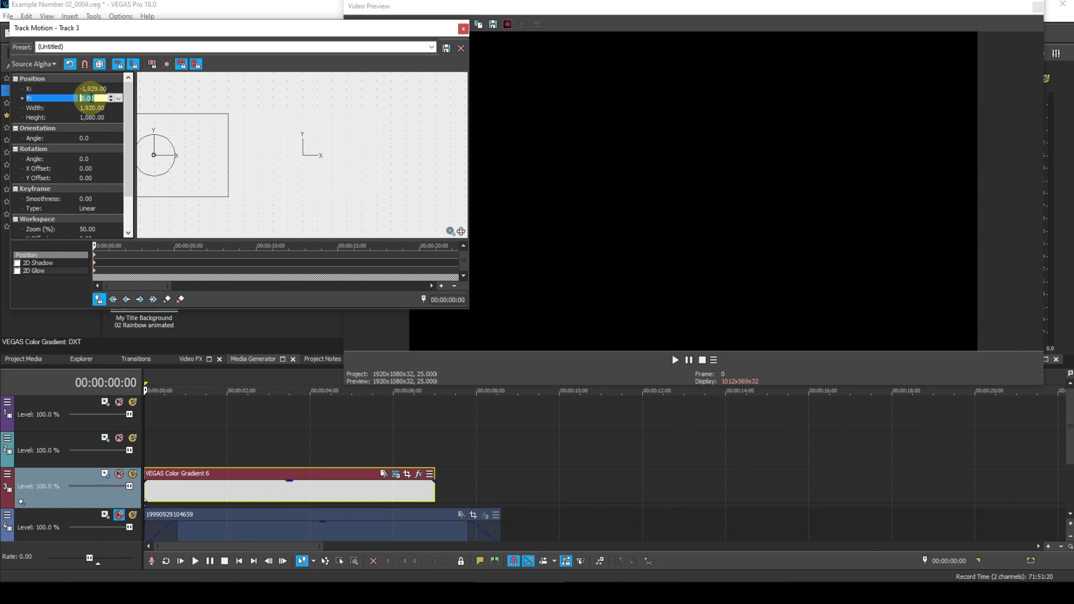
pyautogui.write('-378.46')
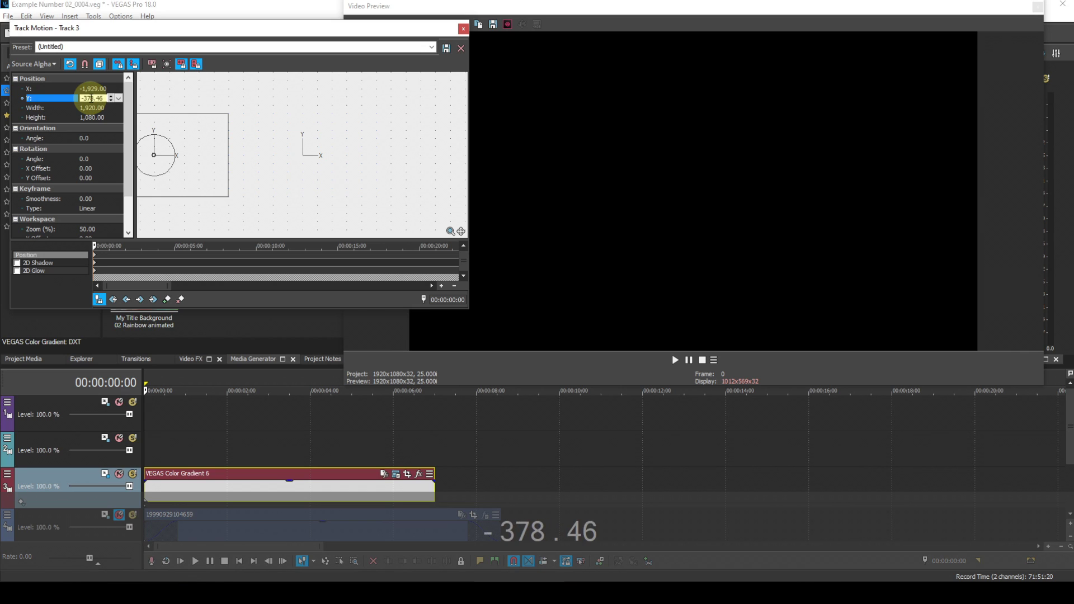
pyautogui.press('Return')
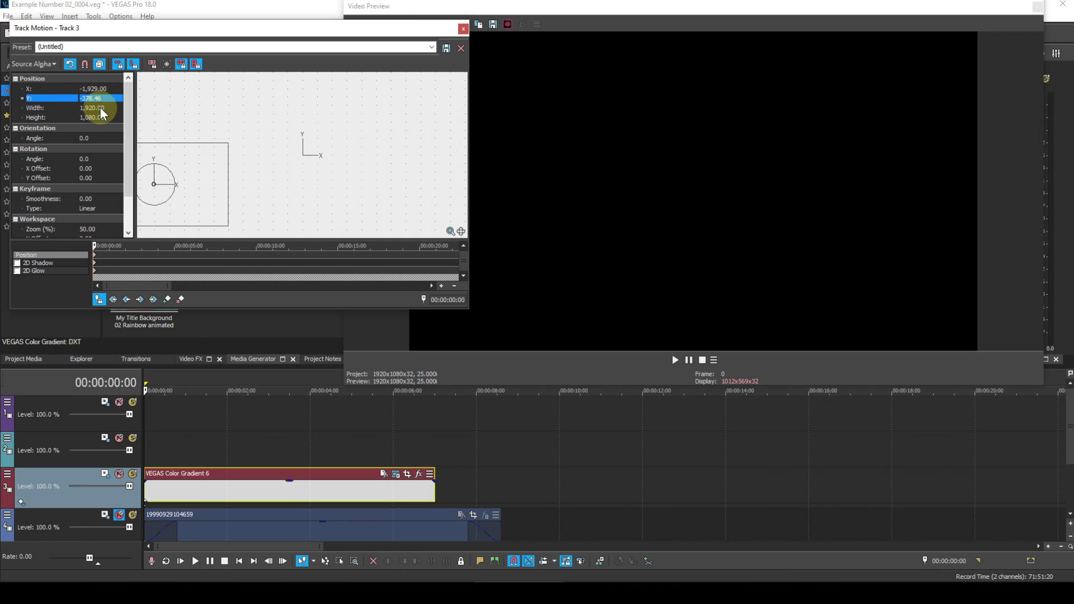
# Set the track 3 motion height to 101.54 to squash the gradient into a thin bar
pyautogui.click(98, 116)
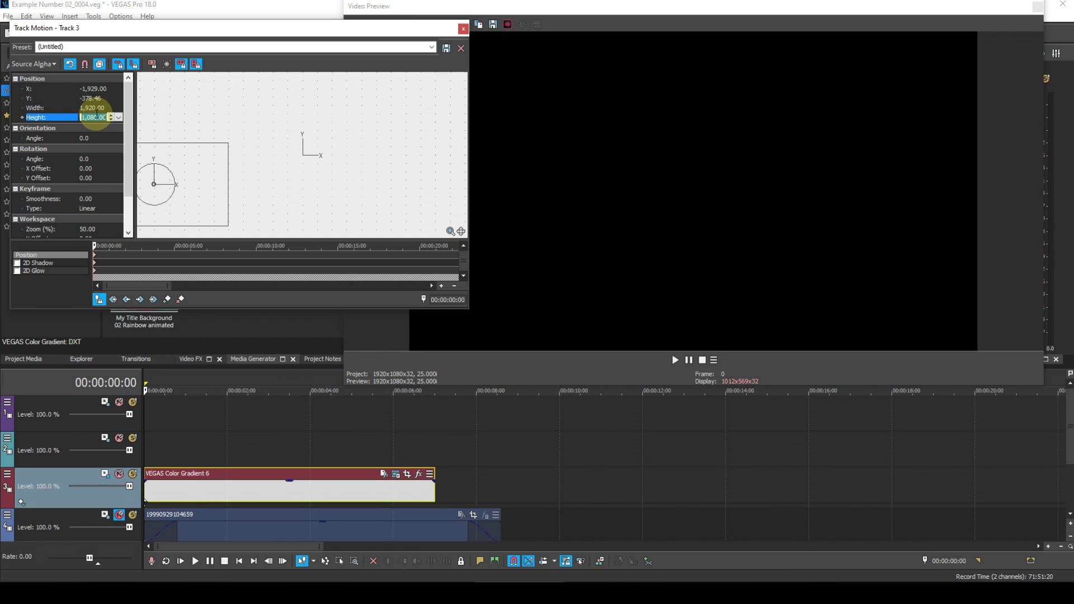
pyautogui.write('101.54')
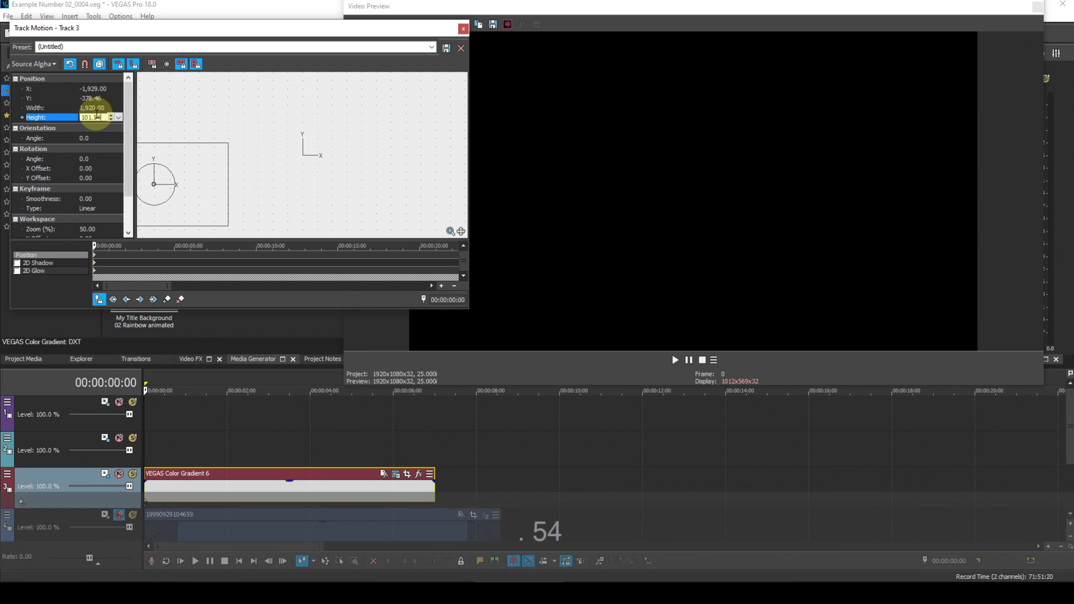
pyautogui.press('Return')
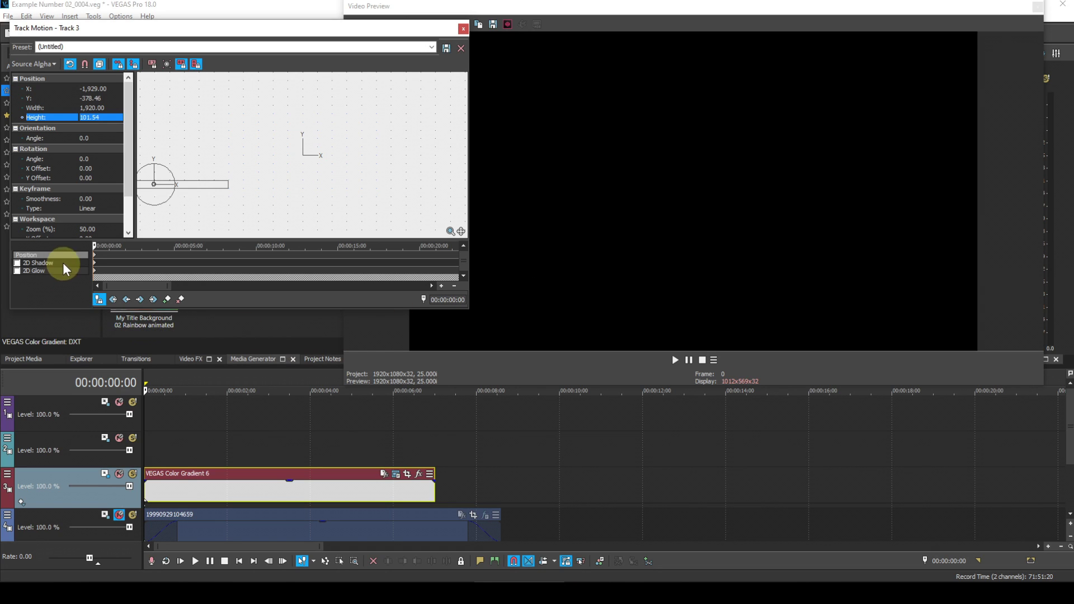
# Add a Track Motion position keyframe for track 3 at 00:00:00:15
pyautogui.click(62, 246)
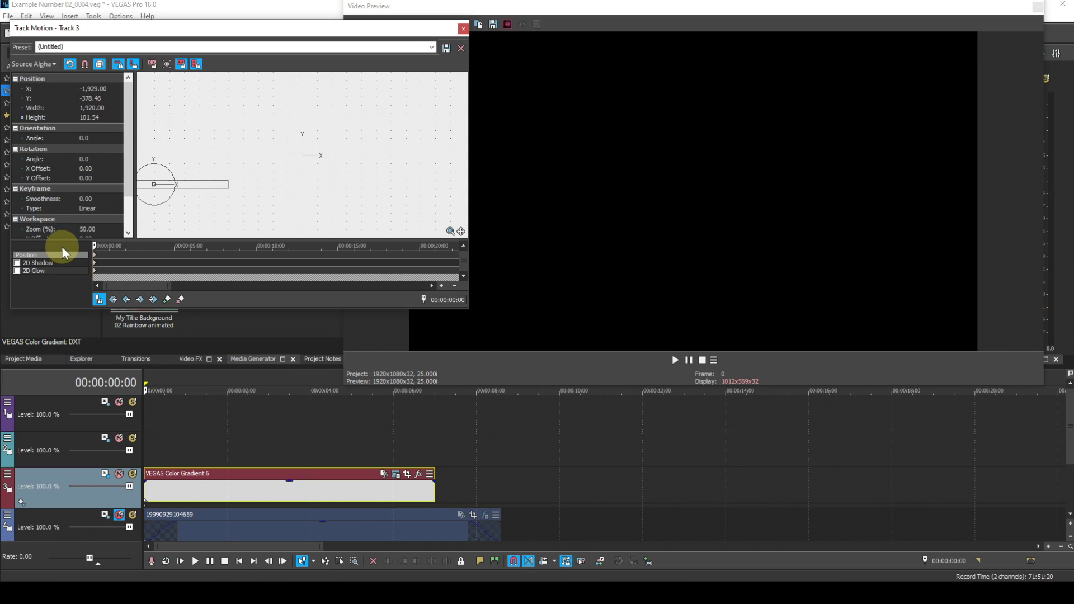
pyautogui.press('Right')
pyautogui.press('Right')
pyautogui.press('Right')
pyautogui.press('Right')
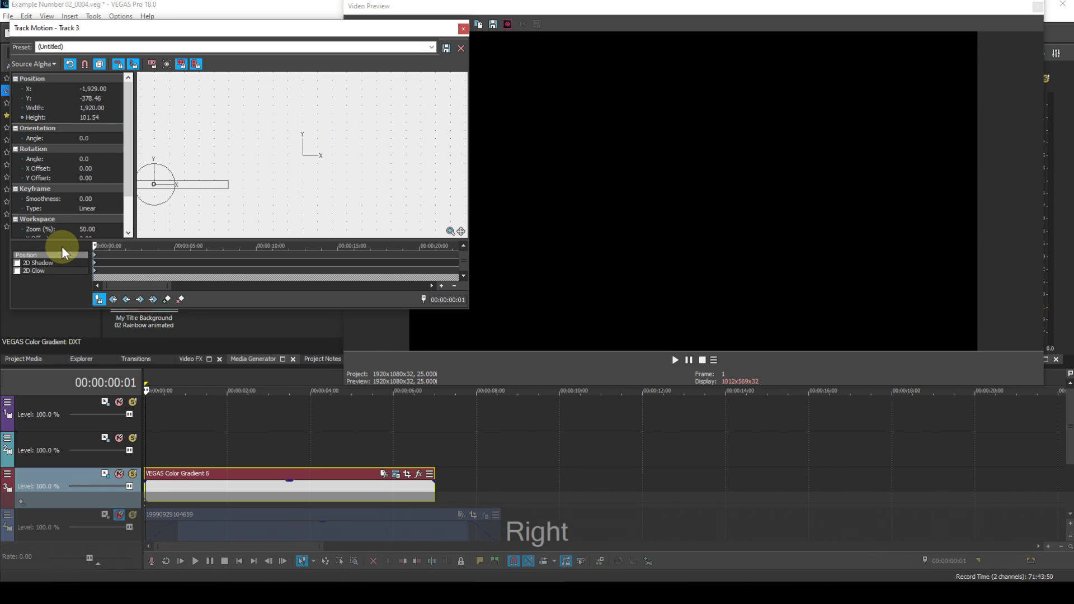
pyautogui.press('Right')
pyautogui.press('Right')
pyautogui.press('Right')
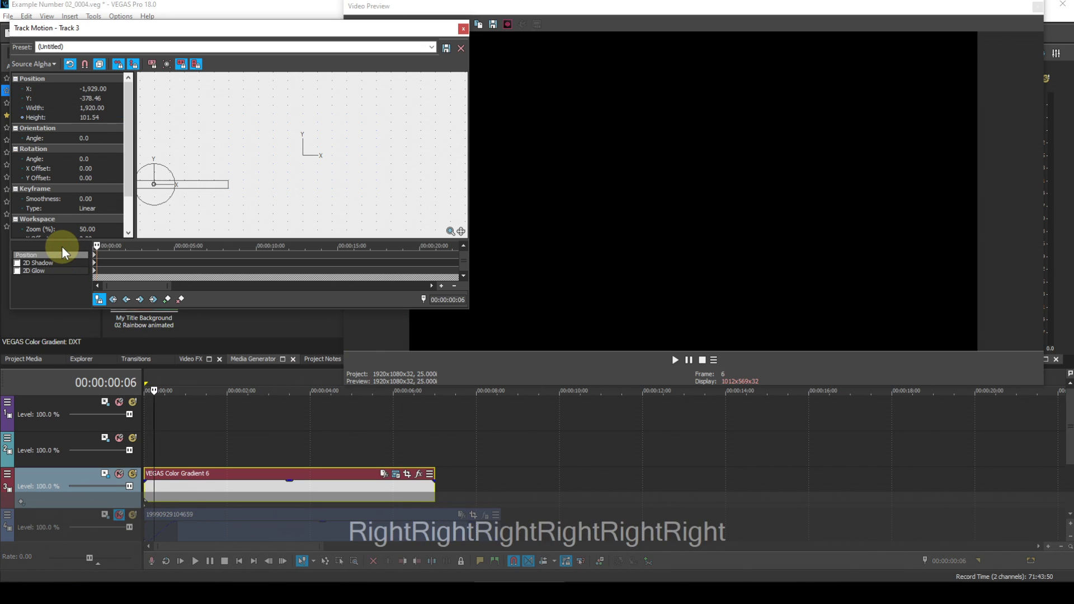
pyautogui.press('Right')
pyautogui.press('Right')
pyautogui.press('Right')
pyautogui.press('Right')
pyautogui.press('Right')
pyautogui.press('Right')
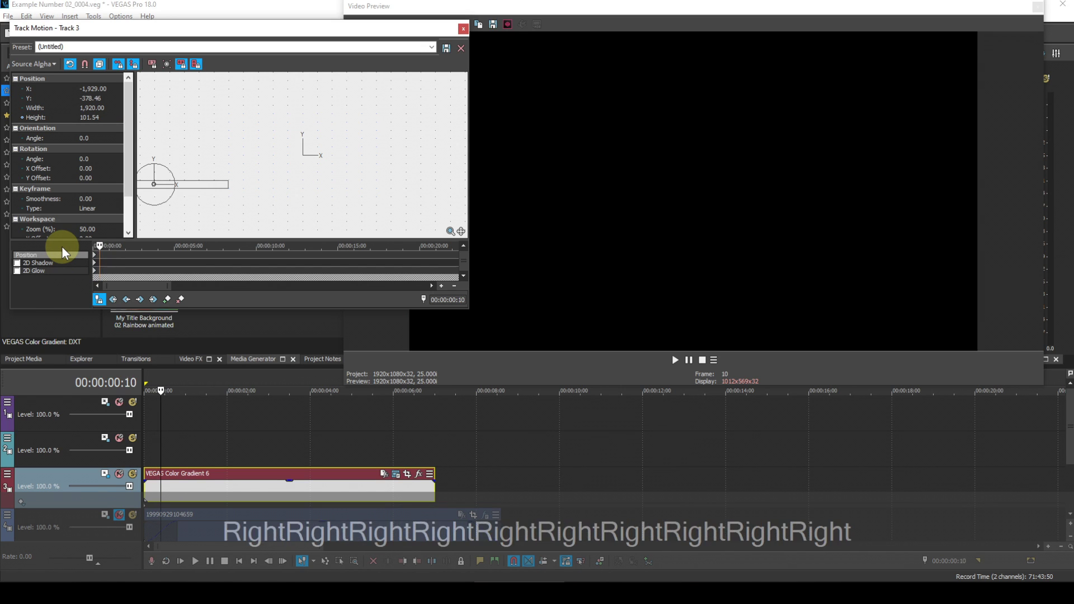
pyautogui.press('Right')
pyautogui.press('Right')
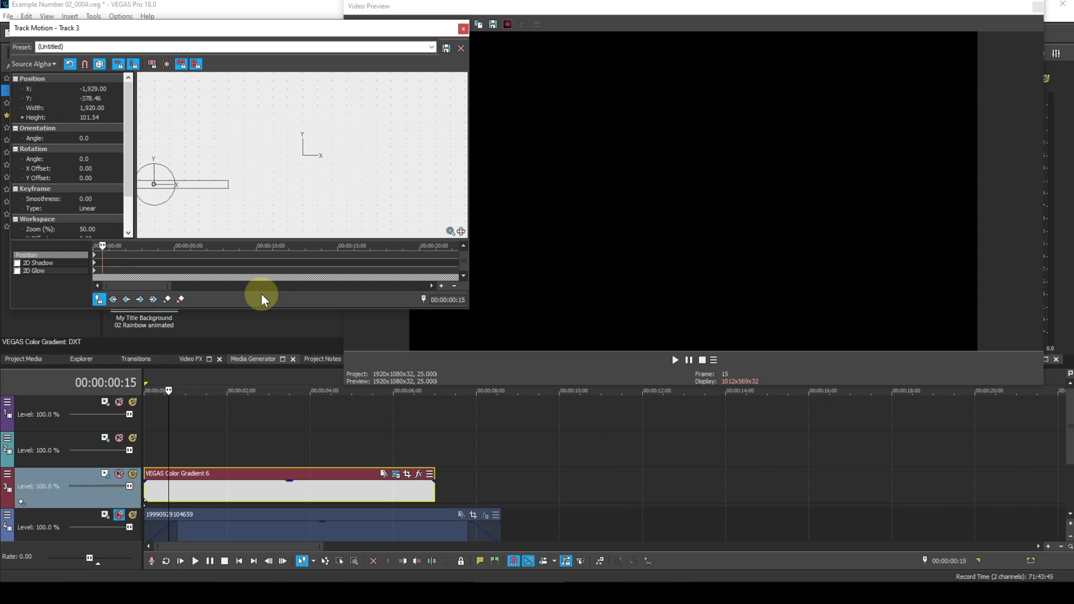
pyautogui.click(166, 300)
pyautogui.click(439, 286)
pyautogui.click(439, 286)
pyautogui.click(438, 285)
pyautogui.click(438, 286)
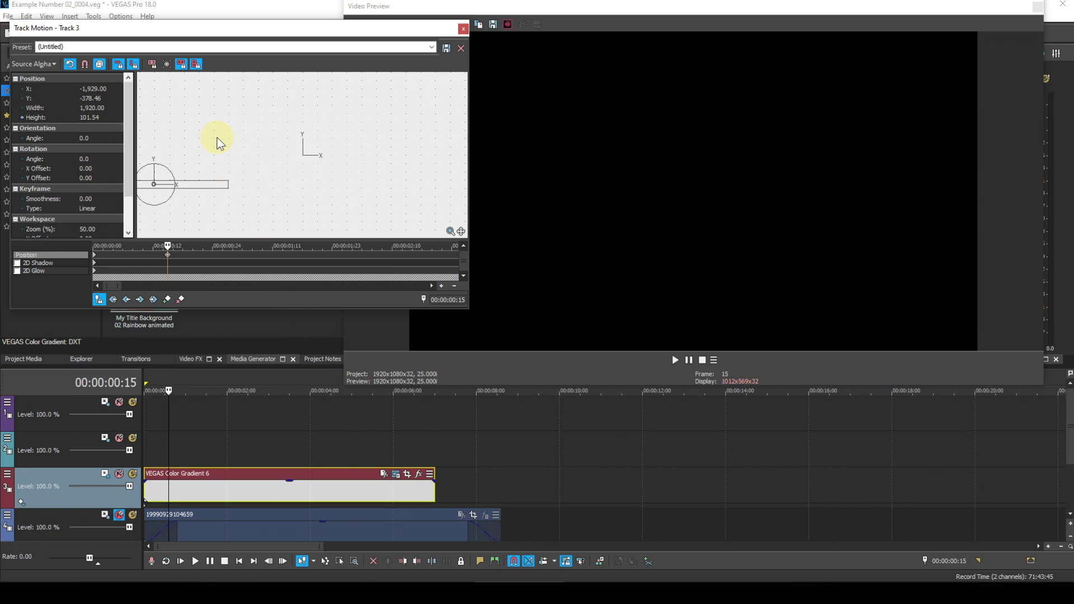
# Set the position at the 00:00:00:15 keyframe to X -193.88 and Y -378.46
pyautogui.click(106, 88)
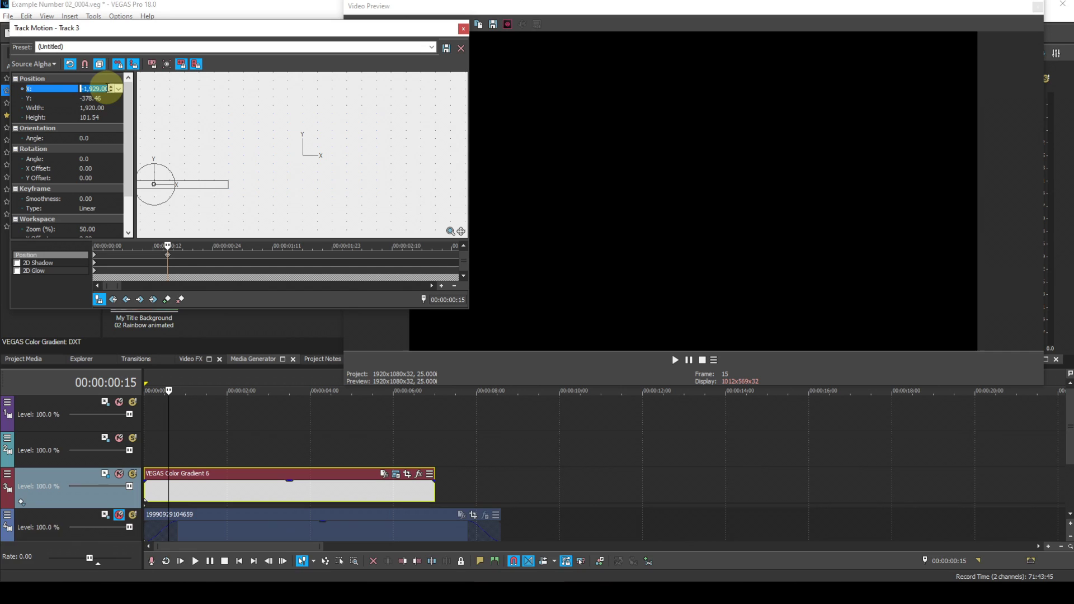
pyautogui.write('-193.88')
pyautogui.click(103, 96)
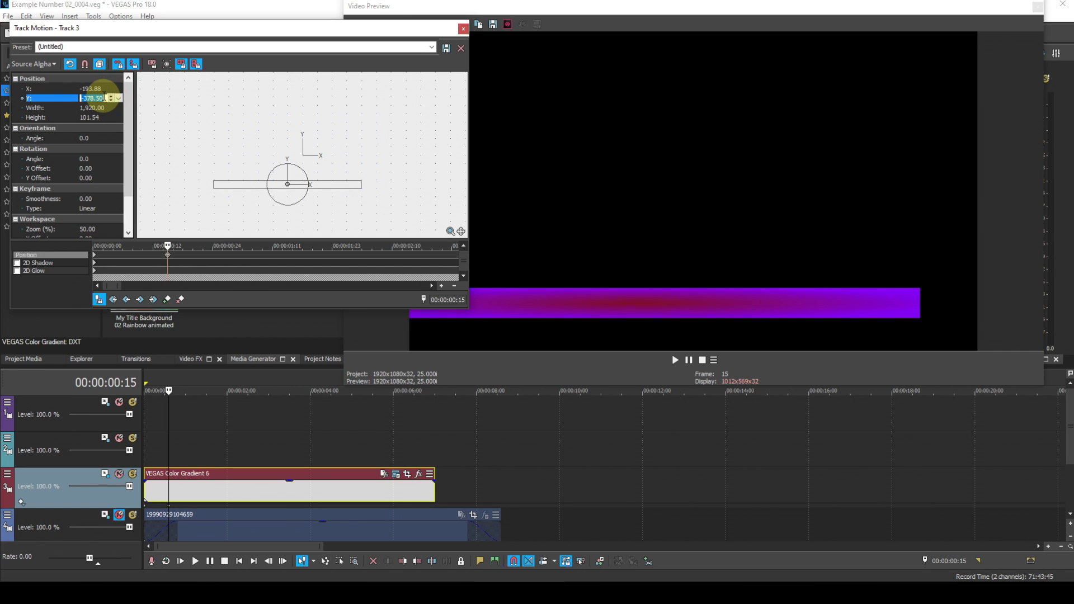
pyautogui.write('-378.46')
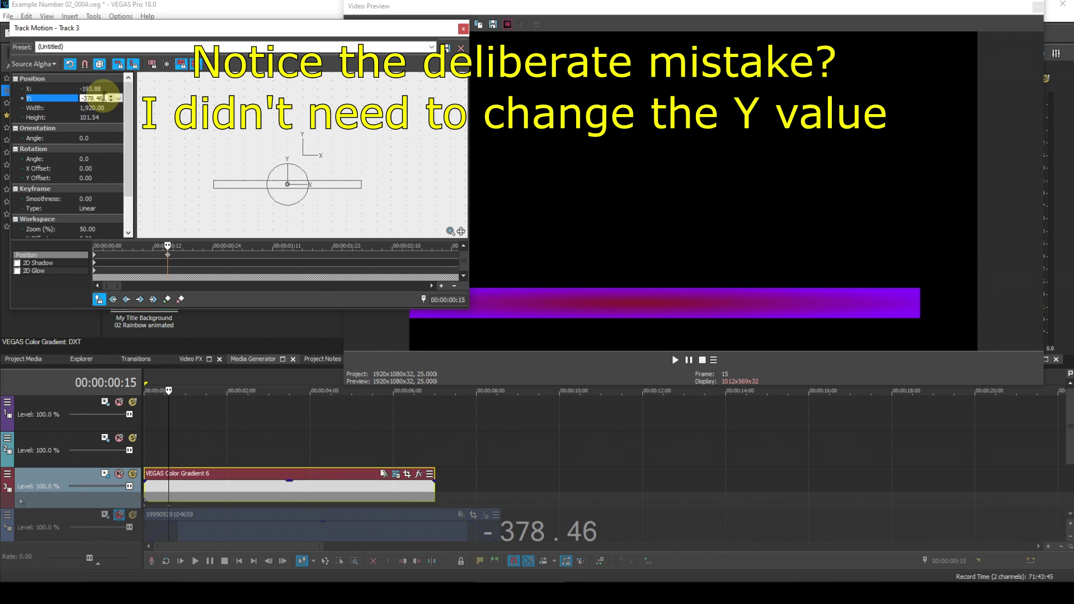
pyautogui.press('Return')
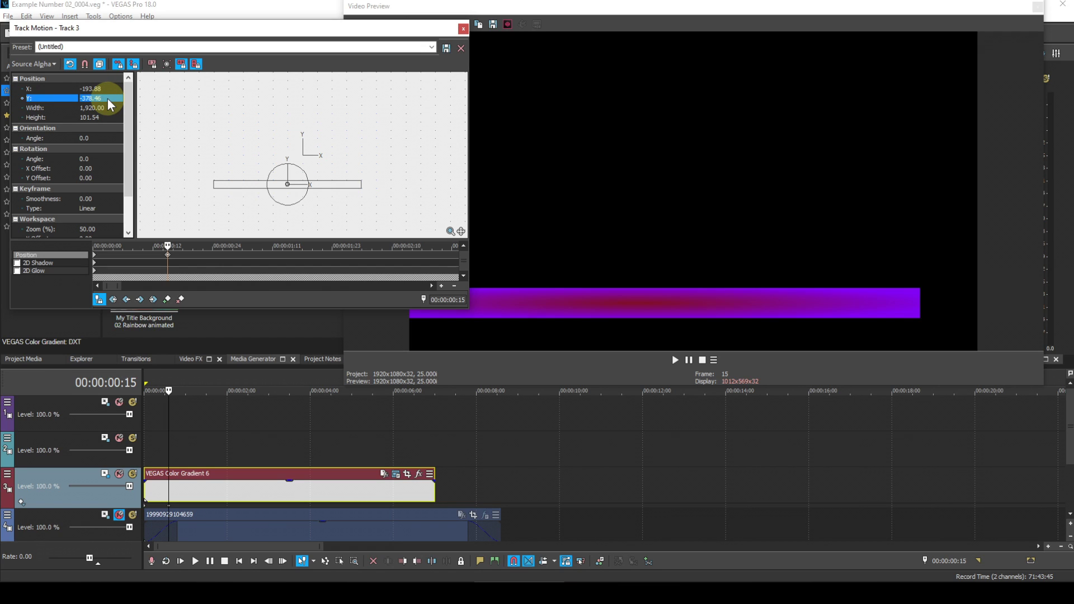
# Play the timeline from the beginning to check the bar's slide-in animation, then return to the start
pyautogui.click(243, 562)
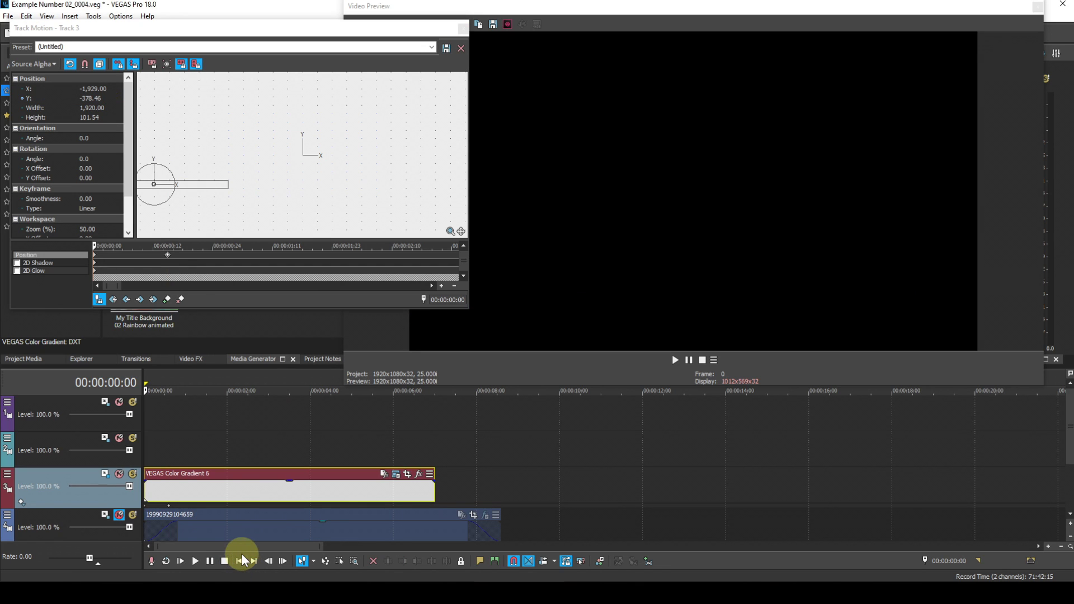
pyautogui.press('space')
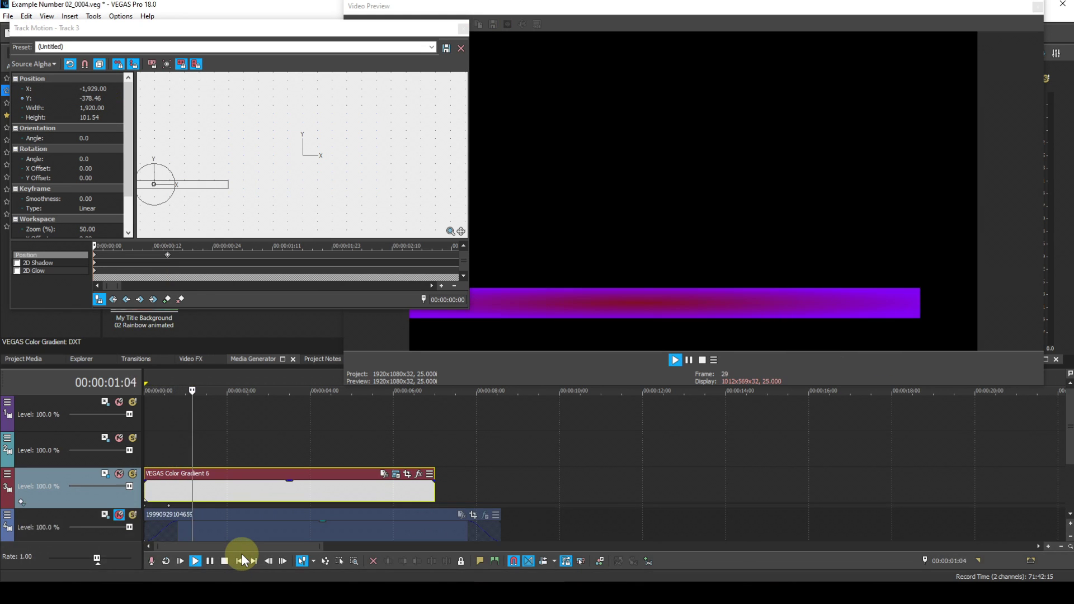
pyautogui.press('space')
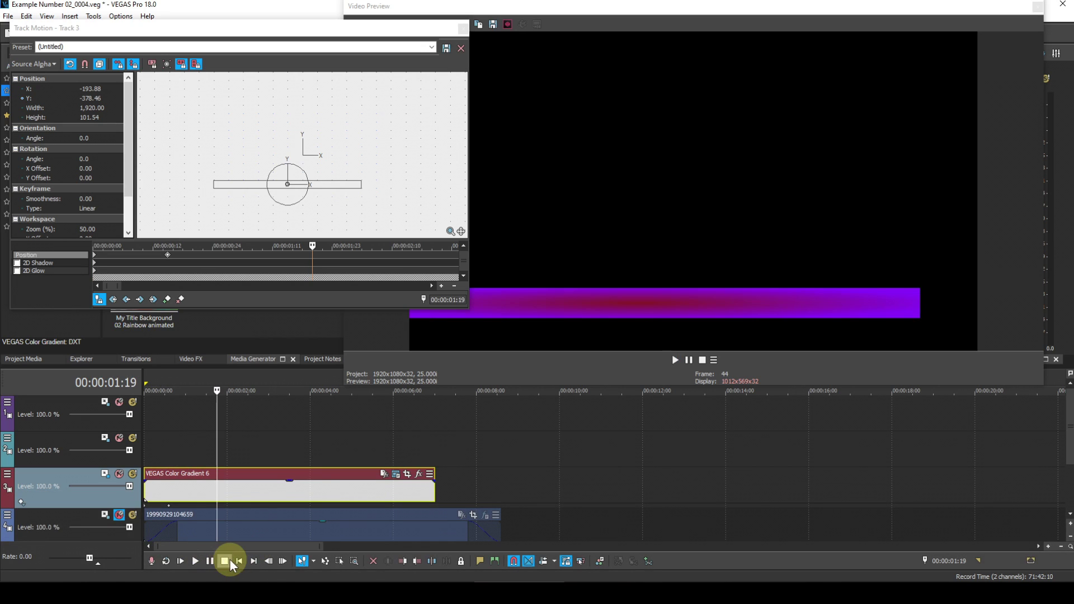
pyautogui.click(239, 560)
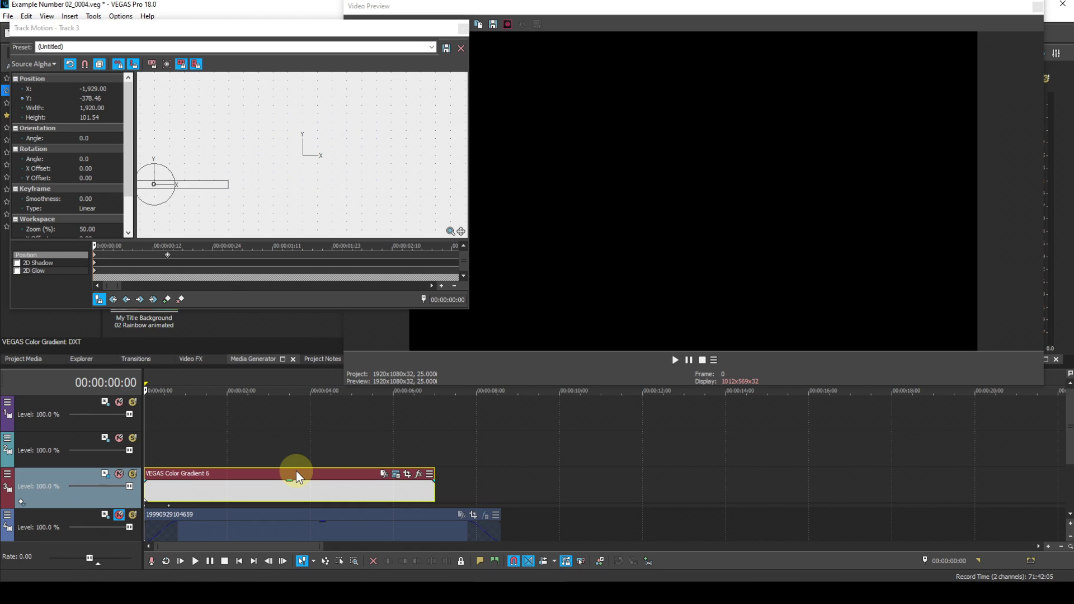
# Add a Track Motion position keyframe at 00:00:06:24, the last frame of the gradient event
pyautogui.click(435, 464)
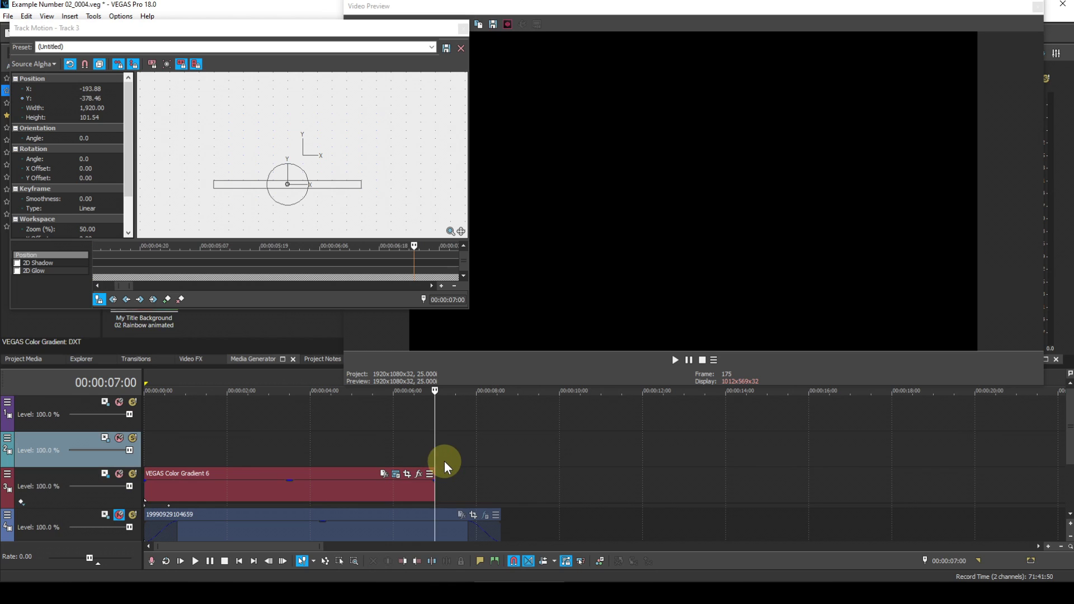
pyautogui.press('Left')
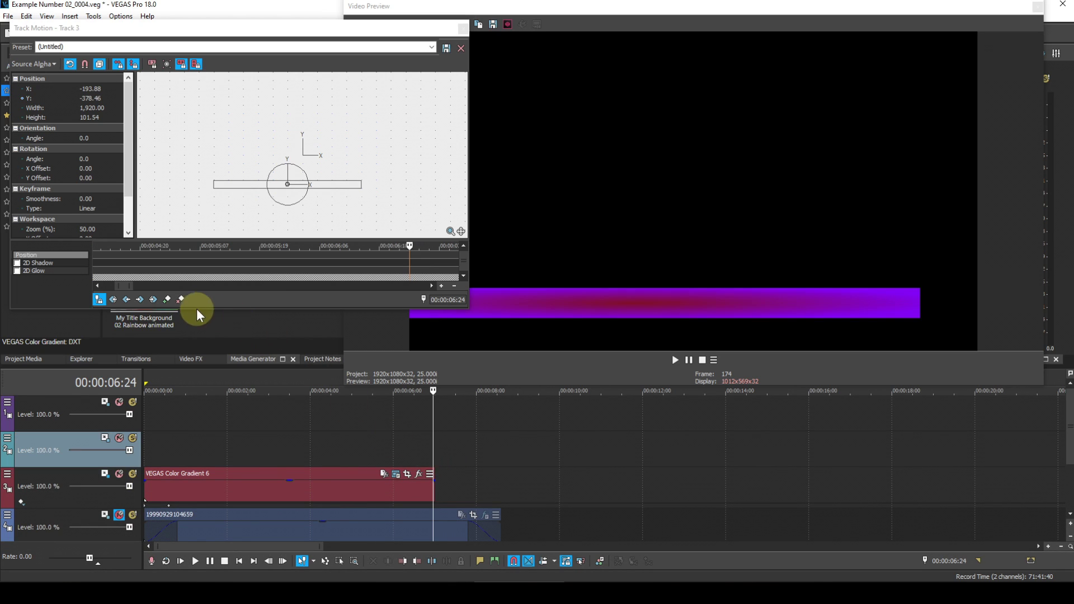
pyautogui.click(167, 300)
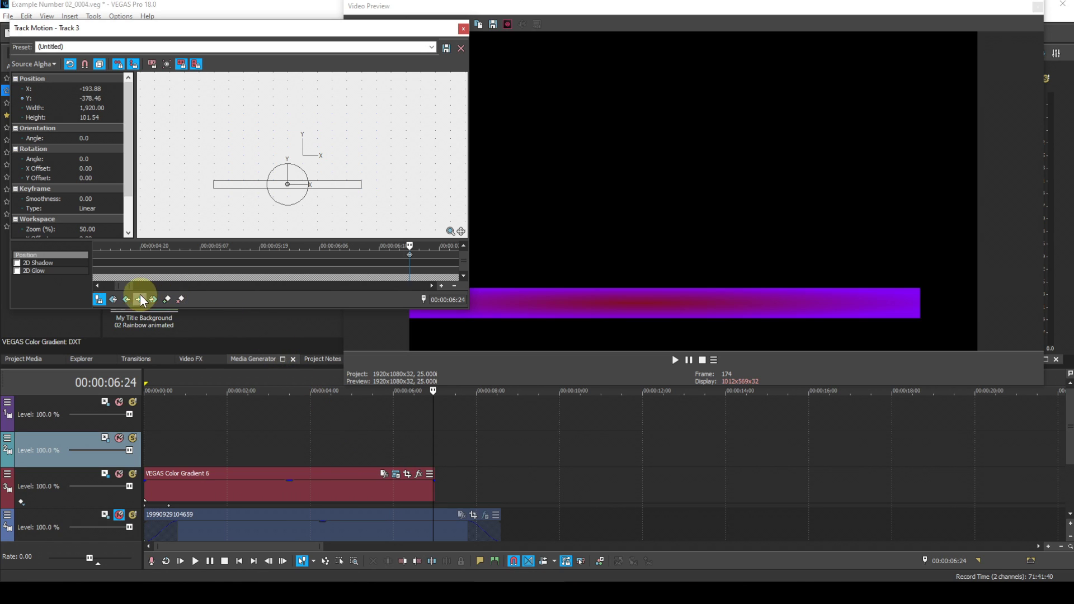
# Copy the first position keyframe and paste it over the last keyframe at 00:00:06:24
pyautogui.click(113, 300)
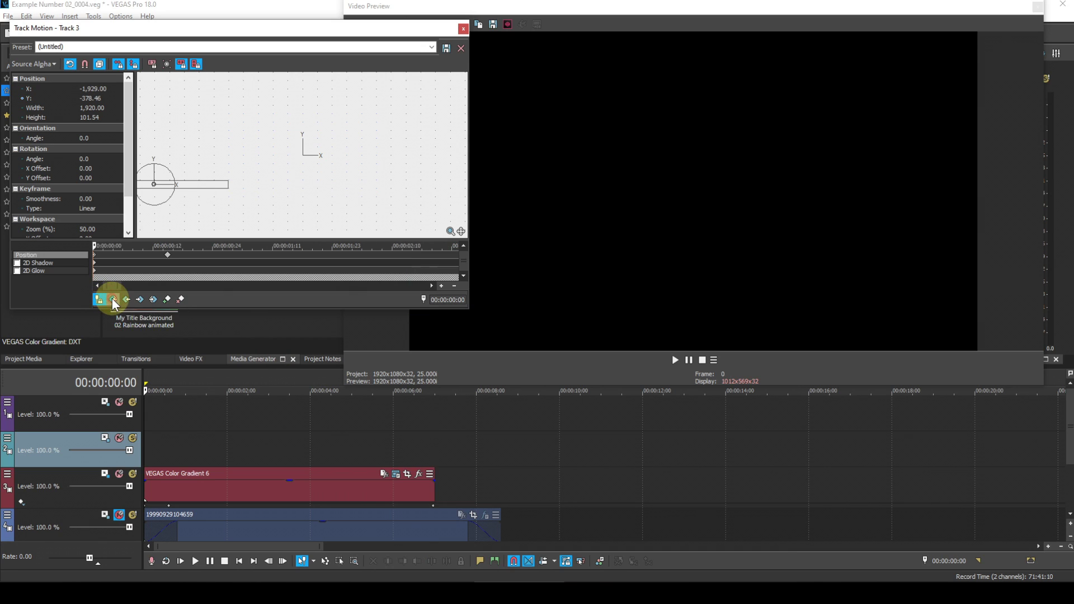
pyautogui.rightClick(94, 254)
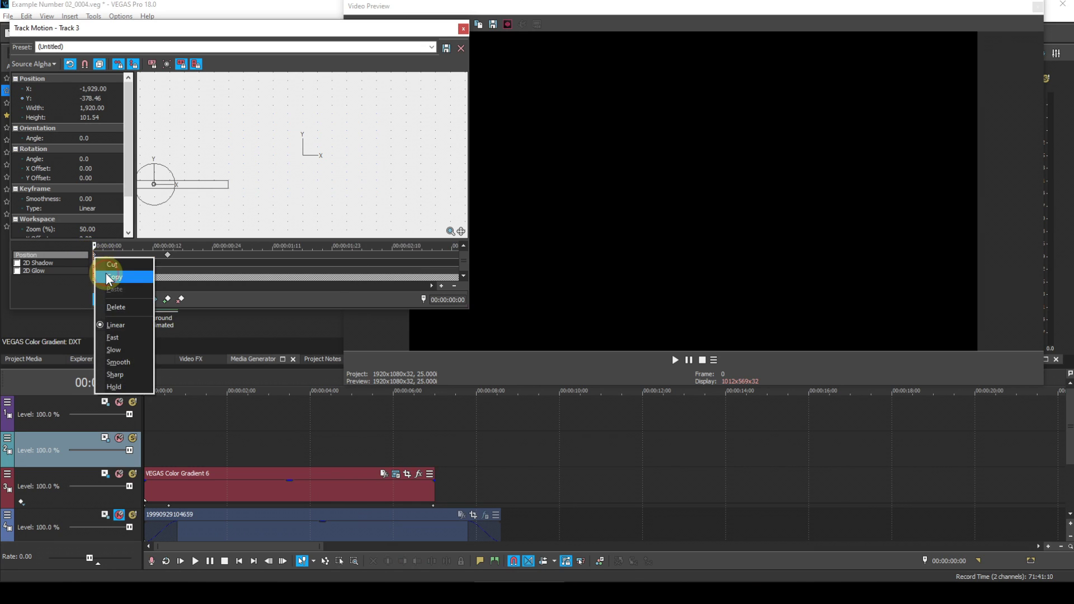
pyautogui.click(106, 273)
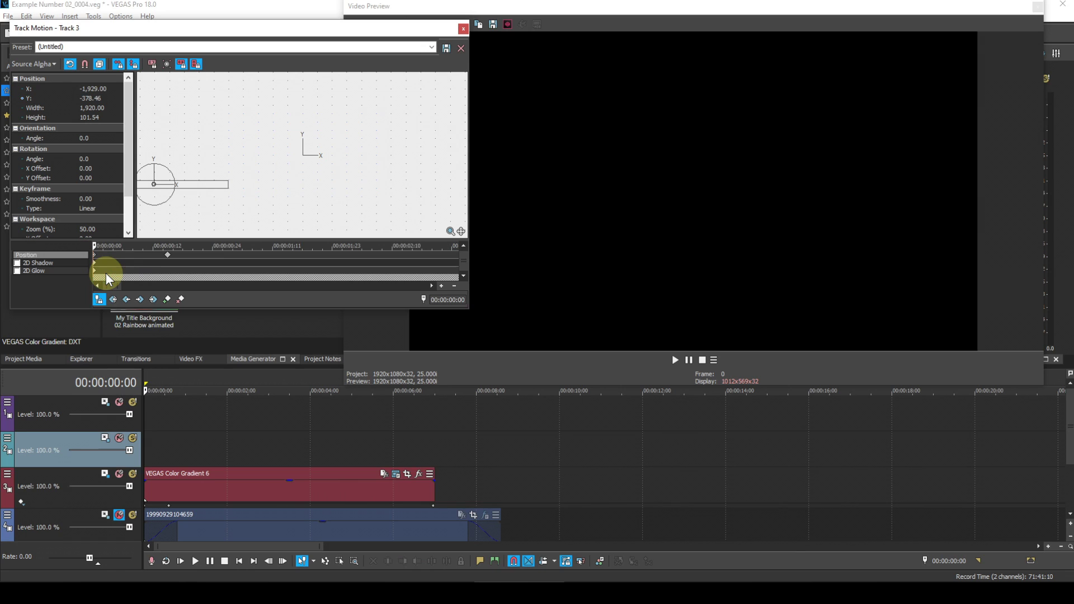
pyautogui.click(155, 300)
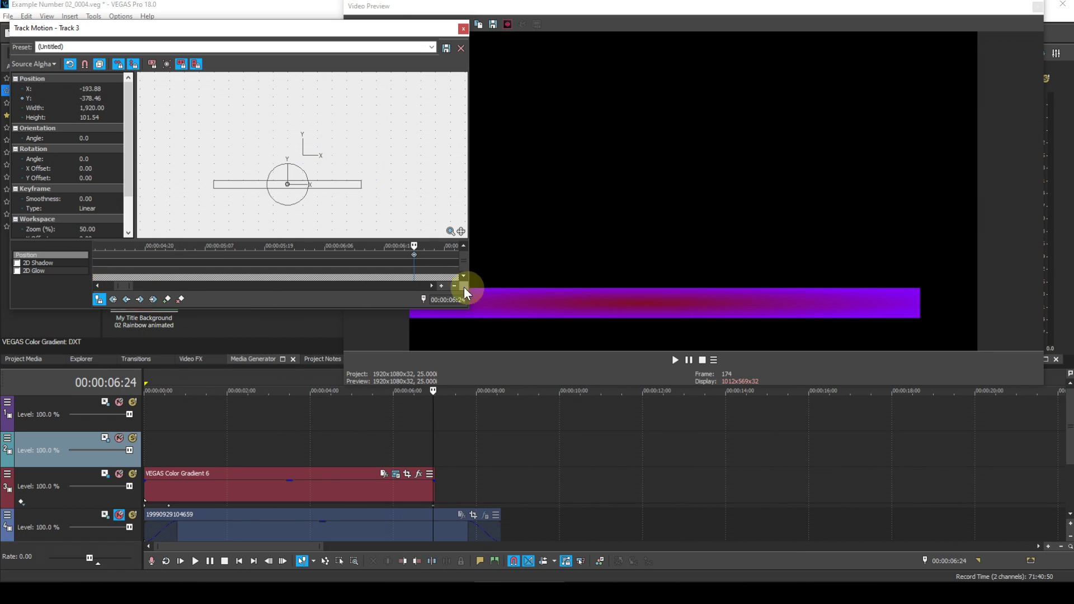
pyautogui.rightClick(414, 256)
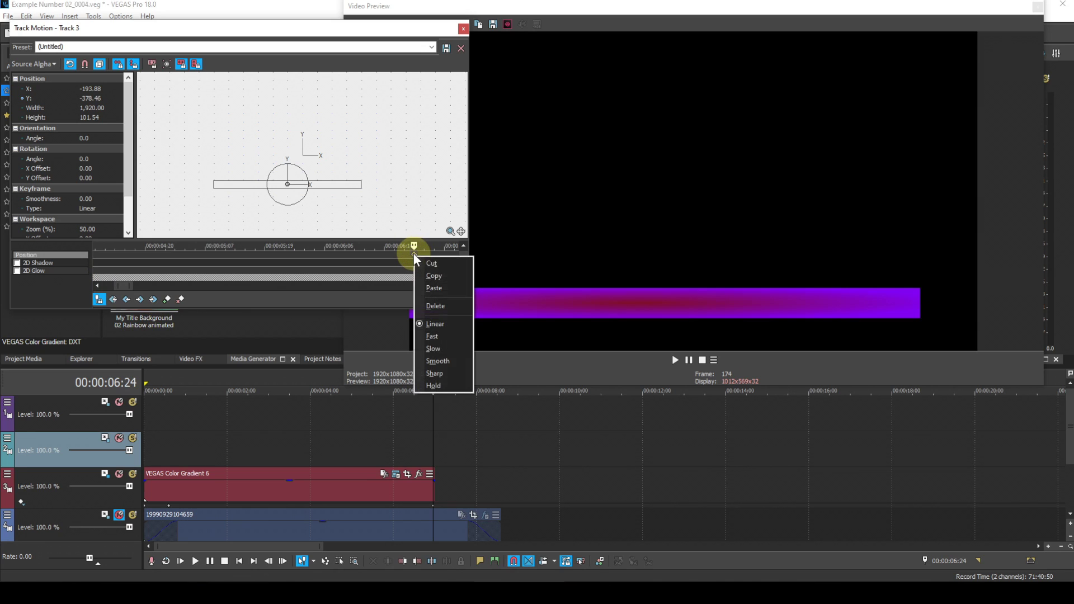
pyautogui.click(426, 287)
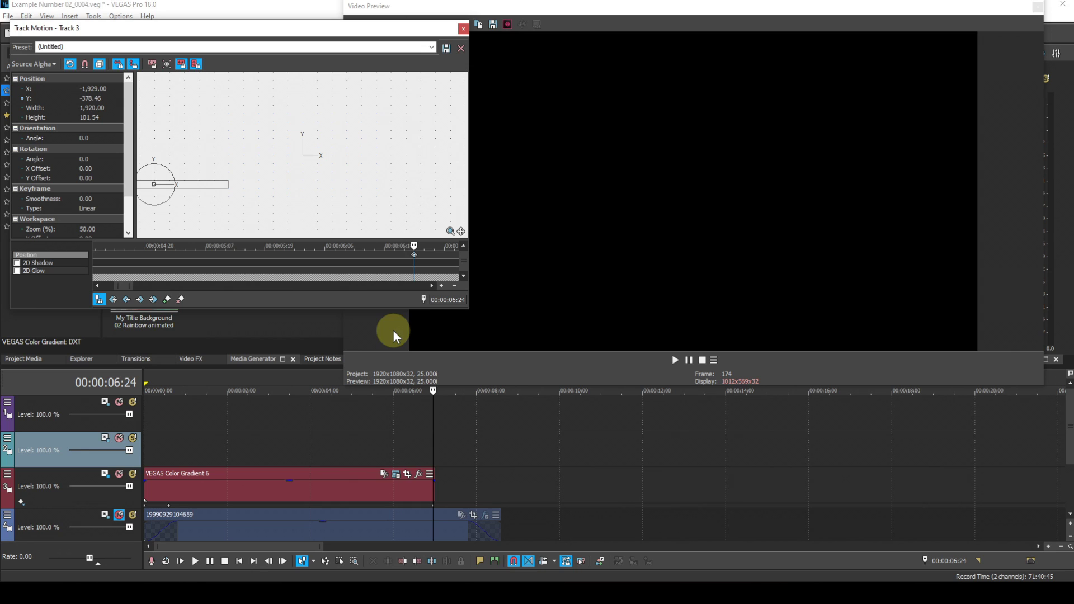
# Add a Track Motion position keyframe at 00:00:06:09, fifteen frames before the last keyframe
pyautogui.click(66, 284)
pyautogui.press('Left')
pyautogui.press('Left')
pyautogui.press('Left')
pyautogui.press('Left')
pyautogui.press('Left')
pyautogui.press('Left')
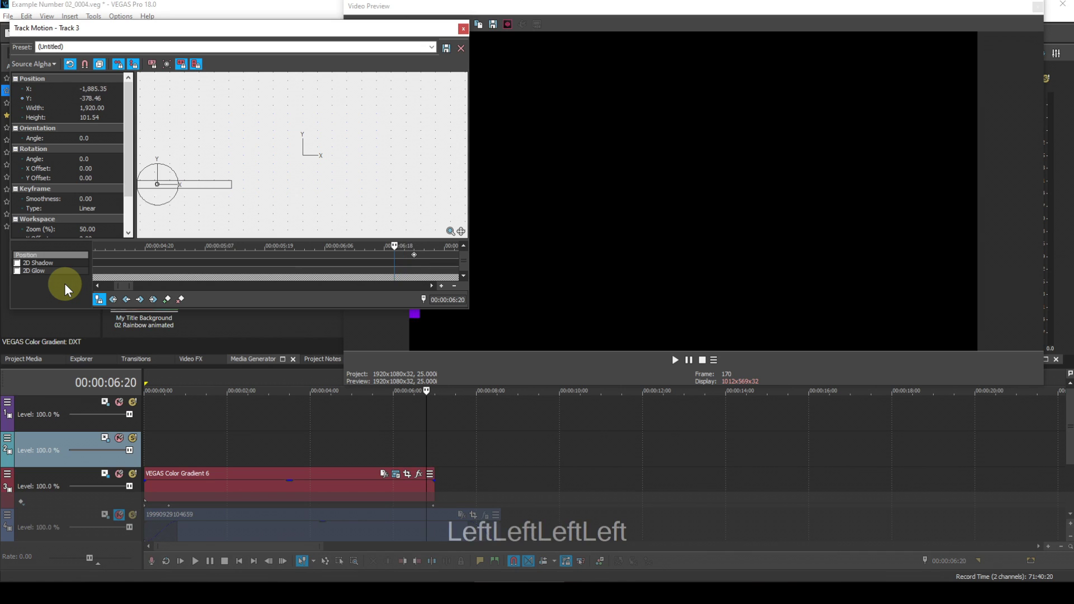
pyautogui.press('Left')
pyautogui.press('Left')
pyautogui.press('Left')
pyautogui.press('Left')
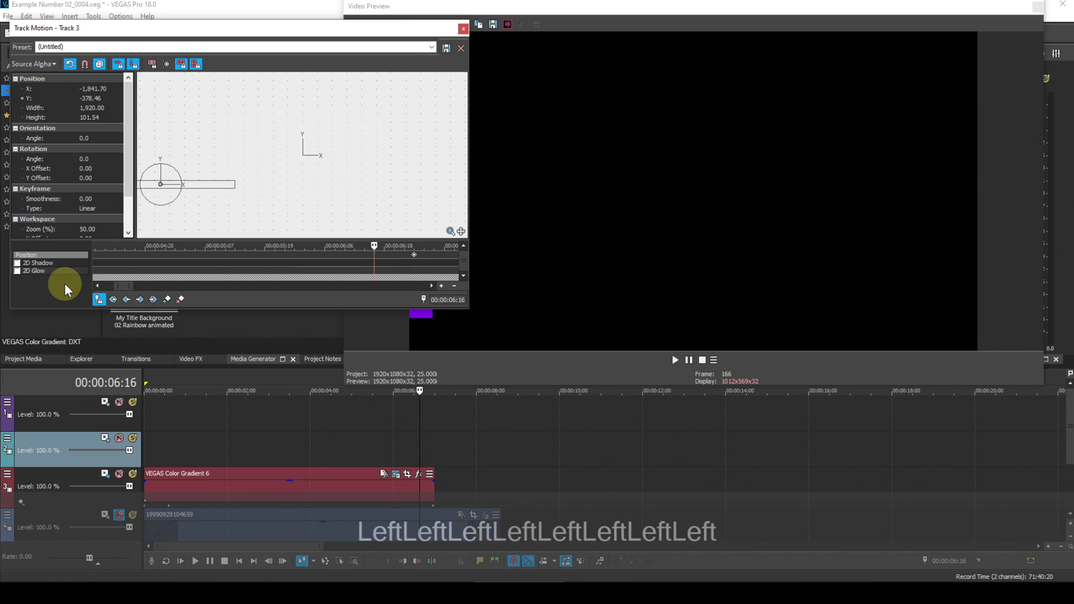
pyautogui.press('Left')
pyautogui.press('Left')
pyautogui.press('Left')
pyautogui.press('Left')
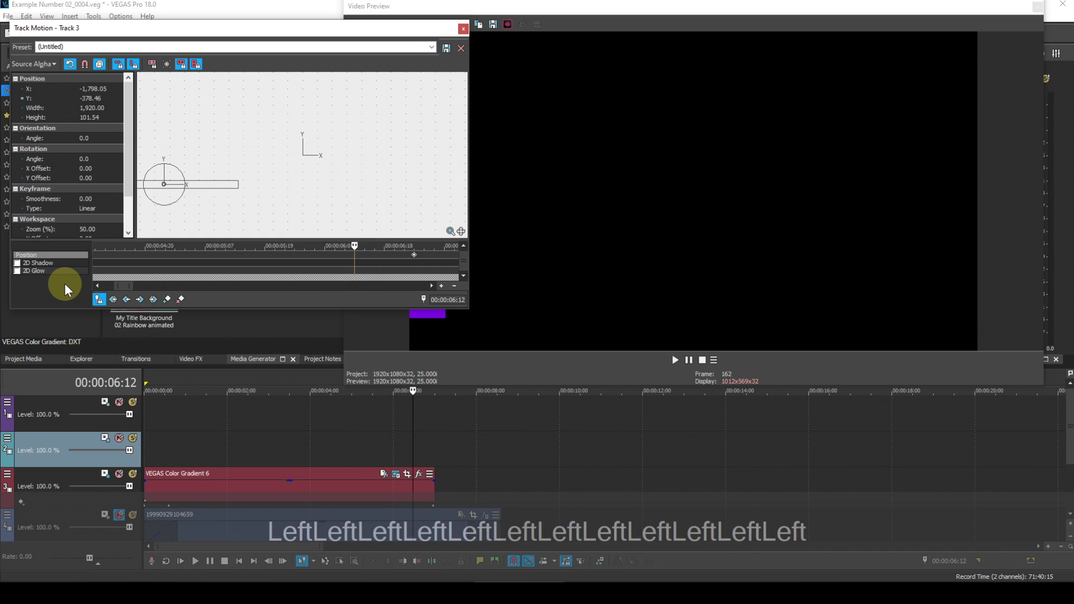
pyautogui.press('Left')
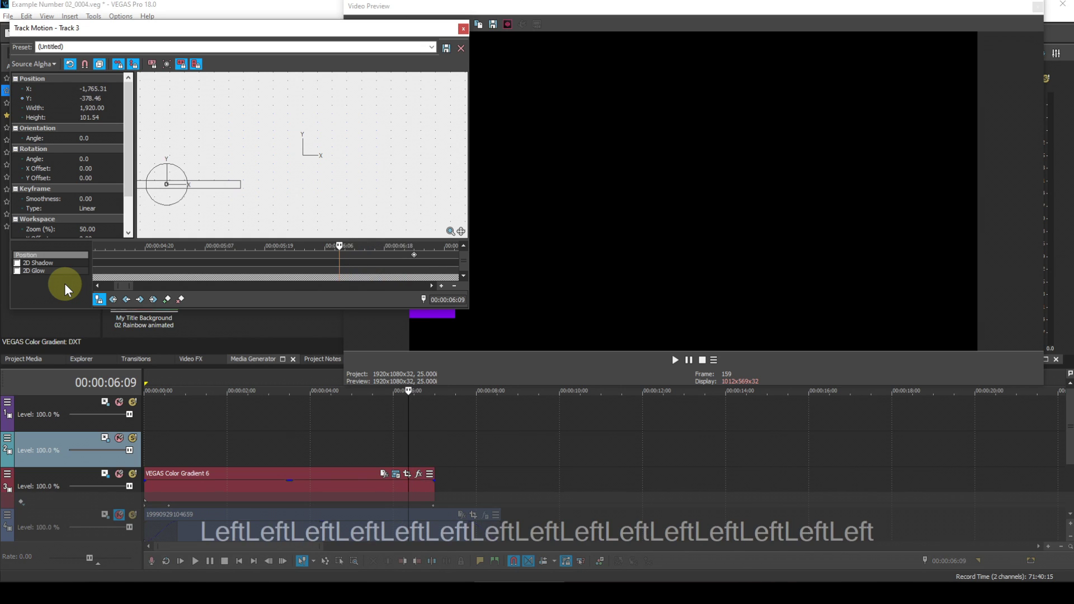
pyautogui.click(169, 300)
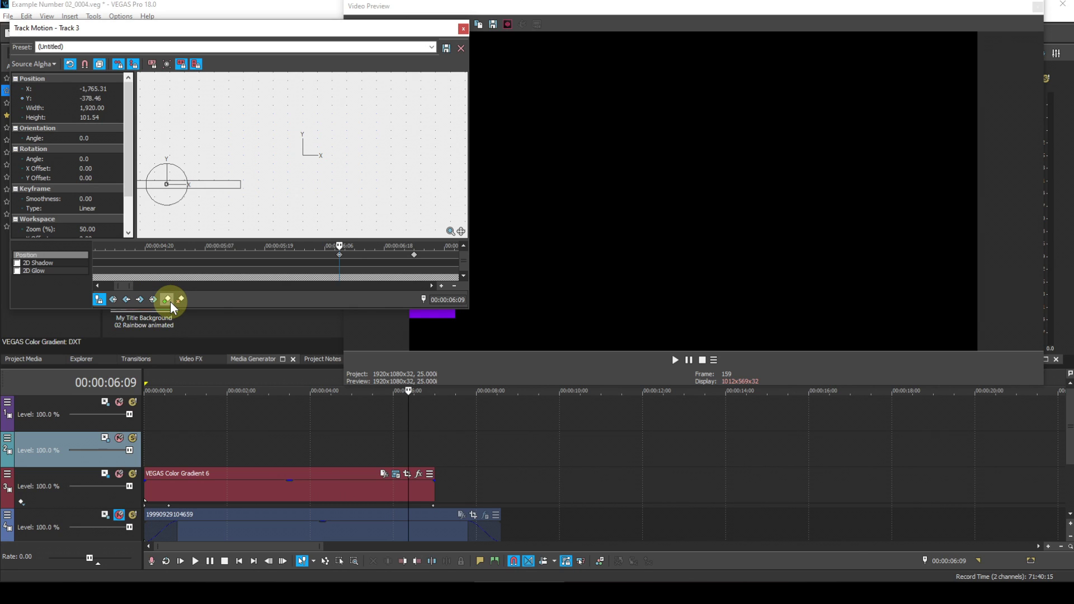
# Copy the position keyframe at 00:00:00:15 and paste it over the one at 00:00:06:09
pyautogui.click(126, 299)
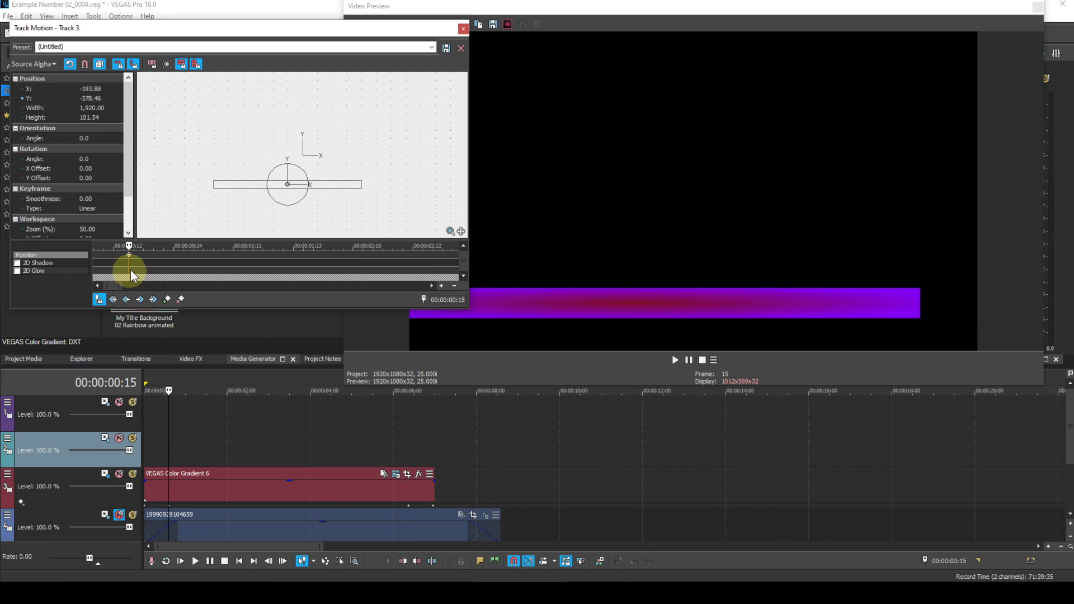
pyautogui.rightClick(130, 258)
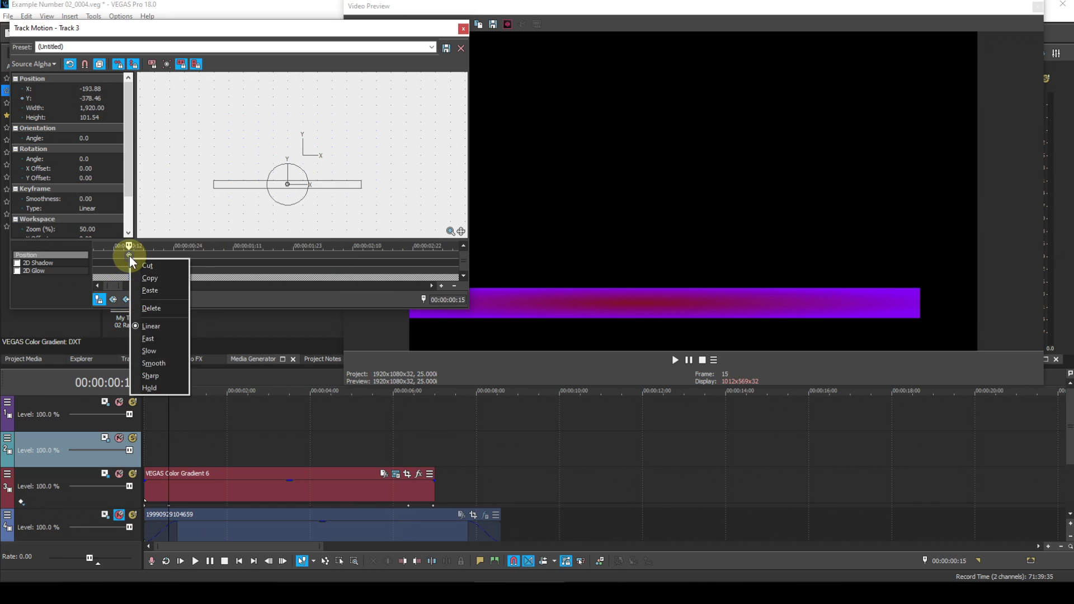
pyautogui.click(139, 276)
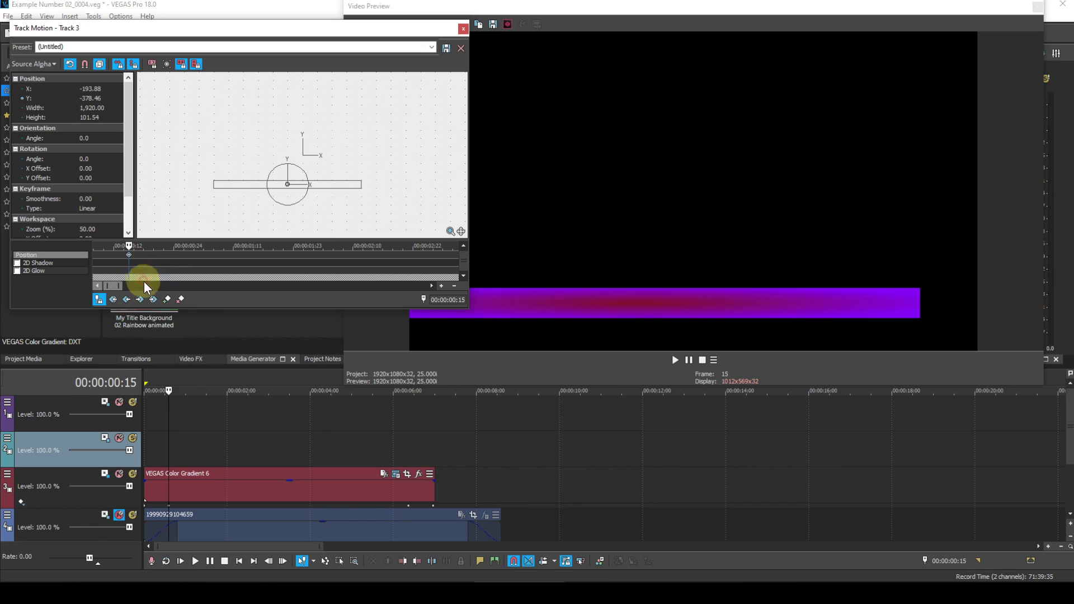
pyautogui.click(142, 298)
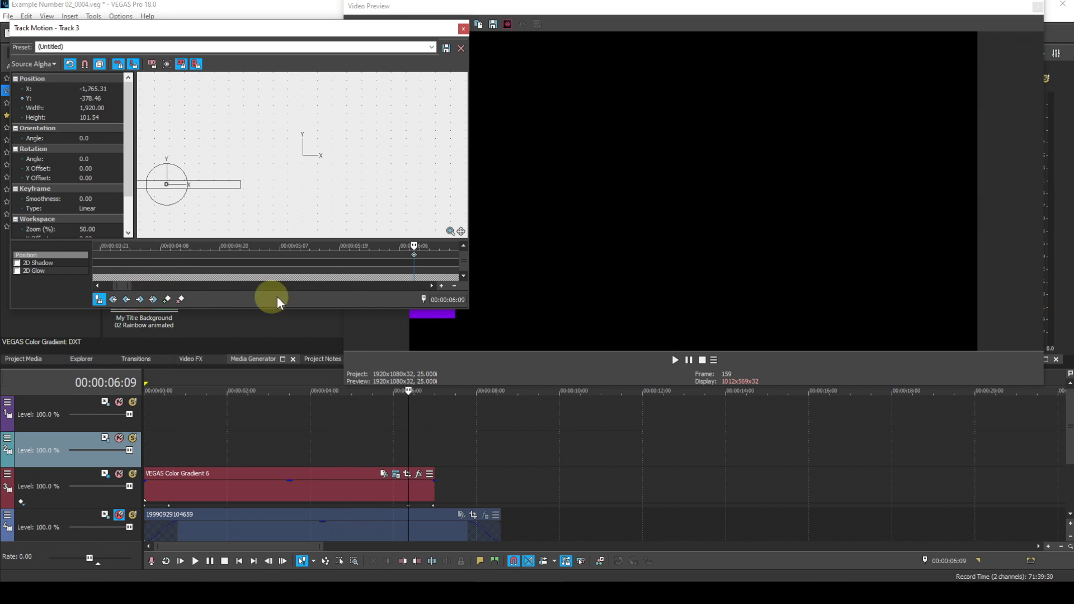
pyautogui.rightClick(413, 255)
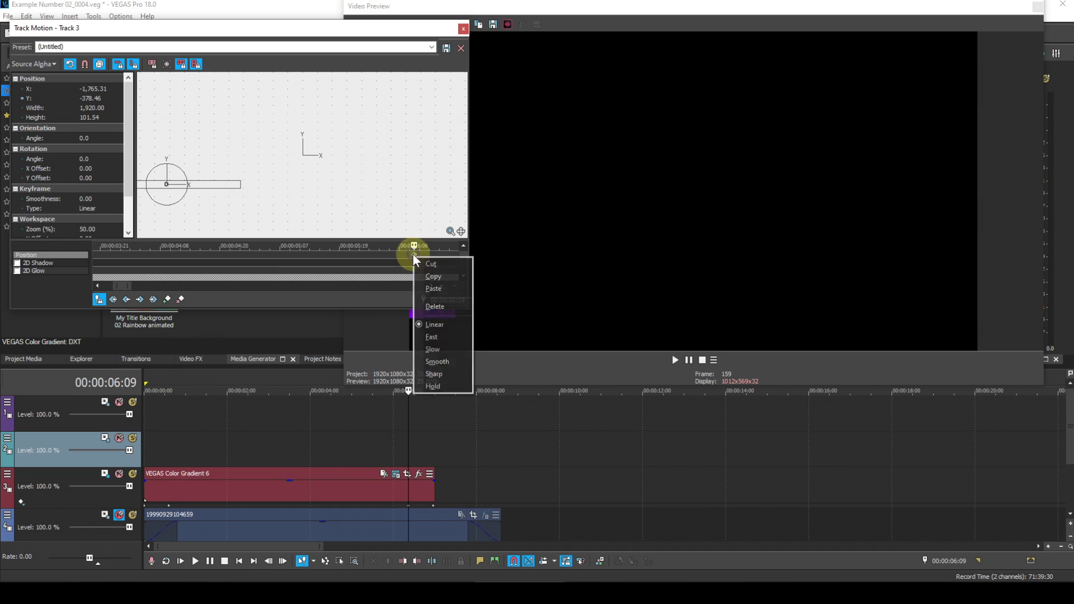
pyautogui.click(428, 288)
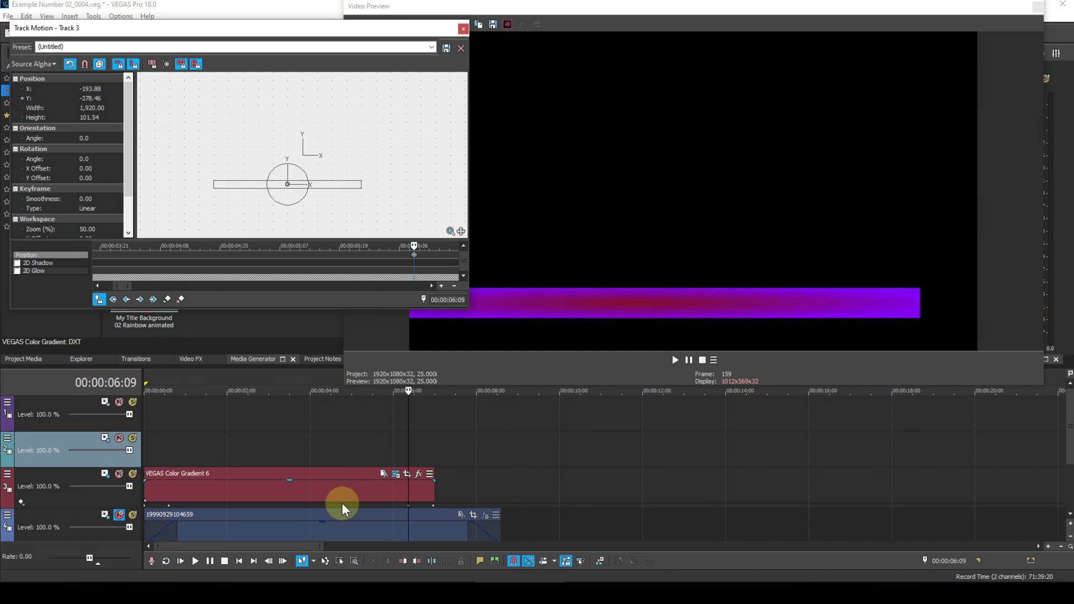
# Play the timeline from the beginning to check the bar sliding in and back out of frame
pyautogui.click(238, 559)
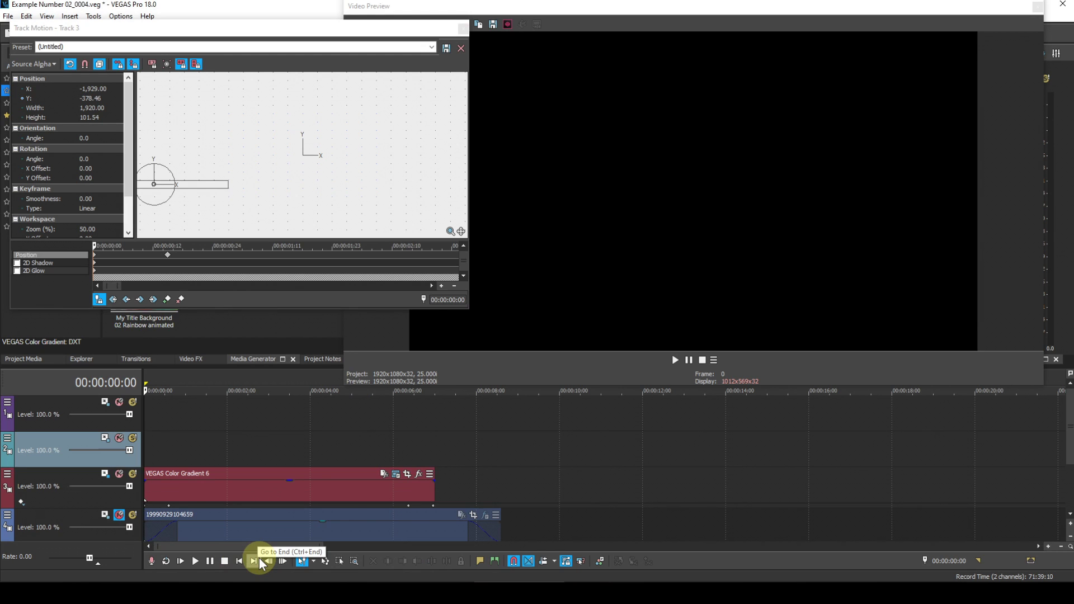
pyautogui.press('space')
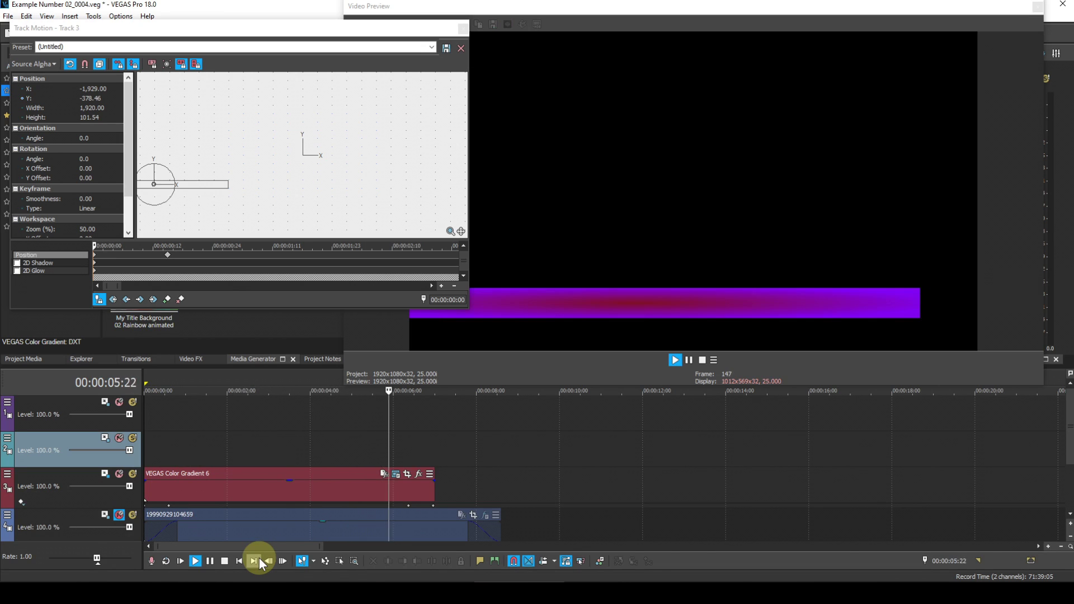
pyautogui.press('space')
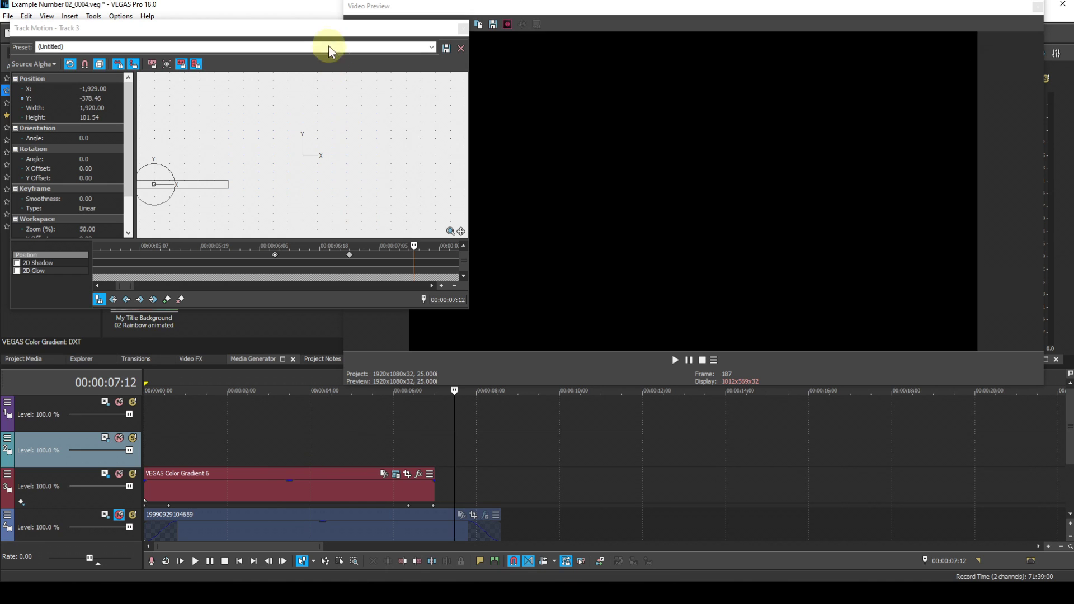
# Move the Track Motion window clear of the preview controls and set the video preview quality to Preview (Half)
pyautogui.moveTo(328, 30); pyautogui.dragTo(335, 86)
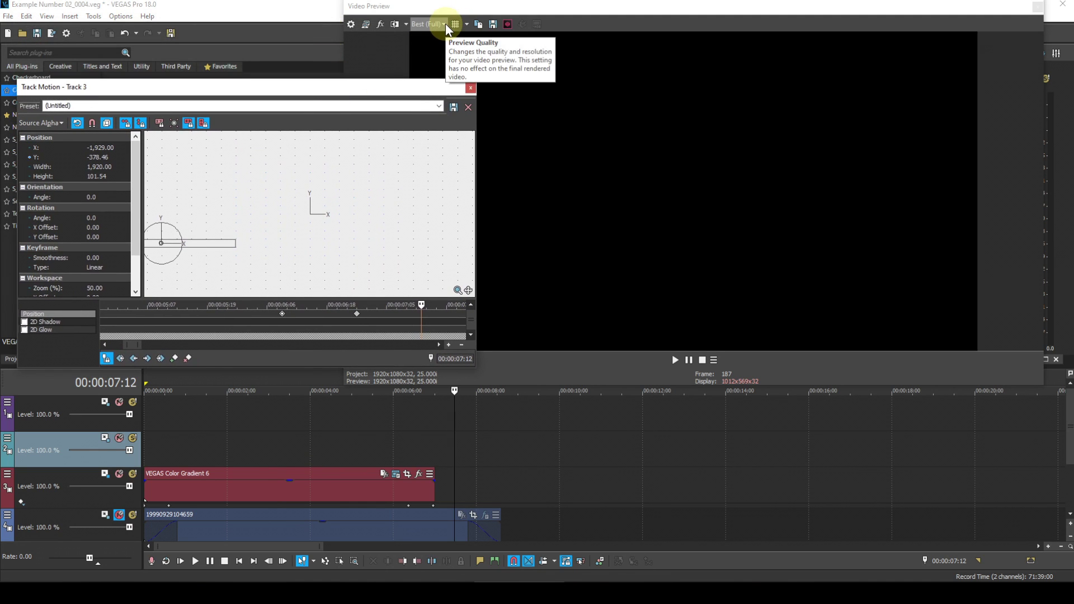
pyautogui.click(445, 23)
pyautogui.moveTo(442, 39)
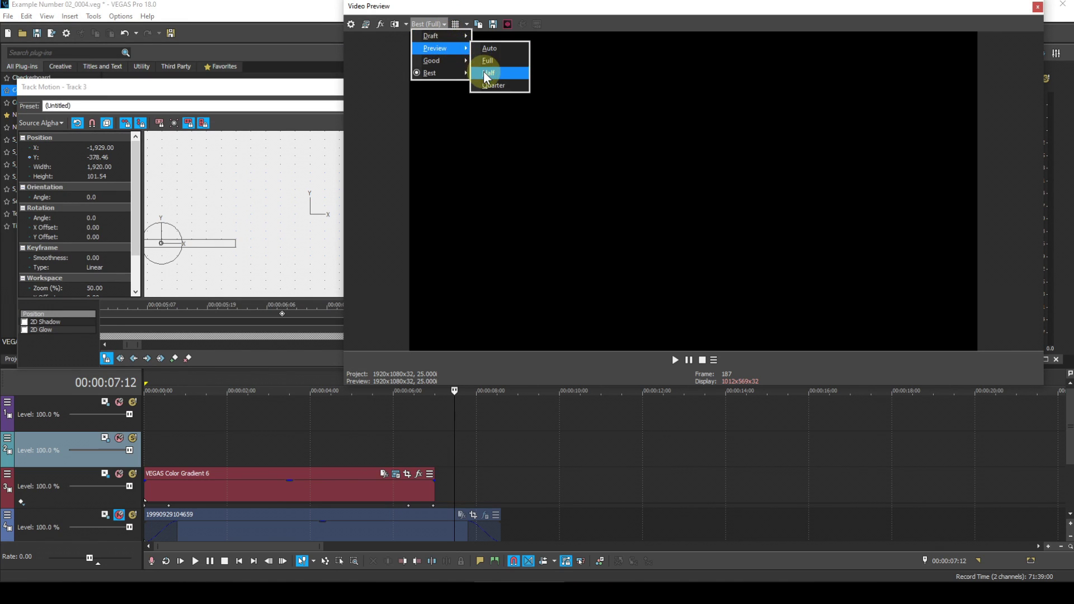
pyautogui.click(484, 73)
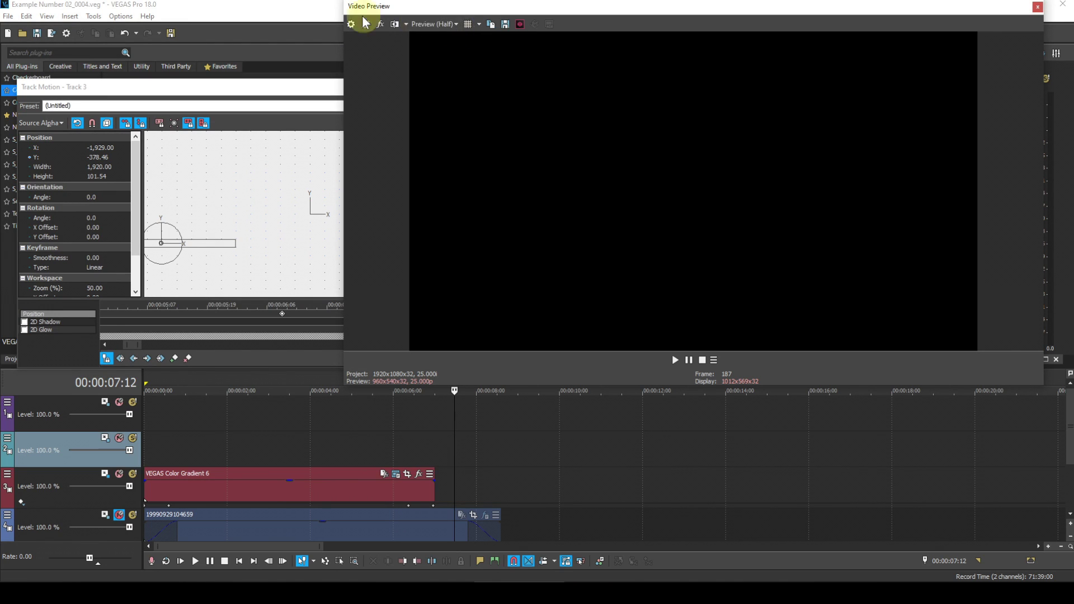
pyautogui.click(275, 55)
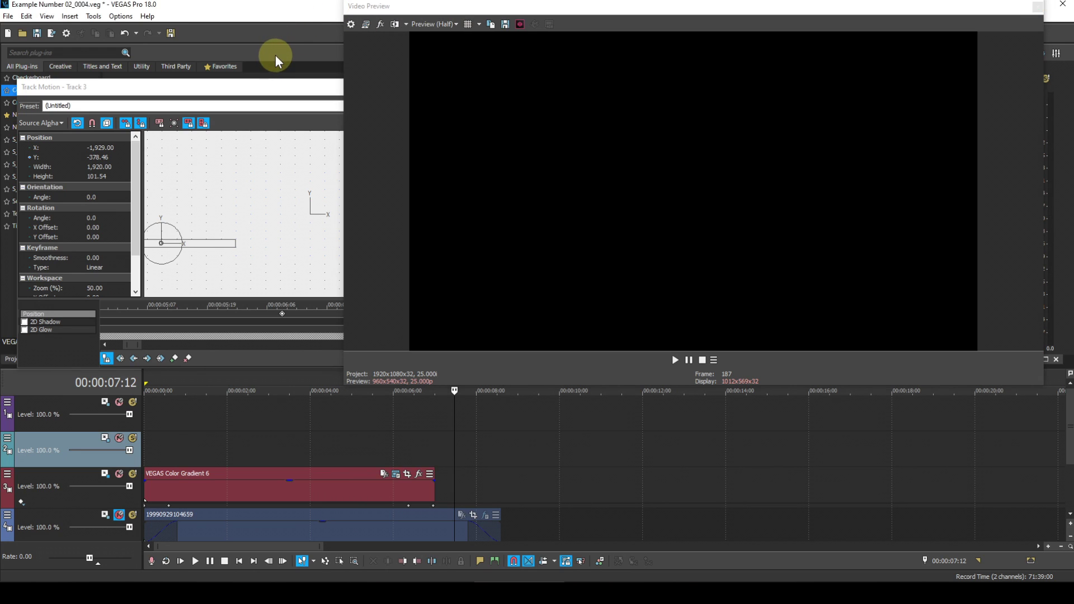
# Place the playhead at 00:00:03:03 in the timeline and close the Track Motion window
pyautogui.click(274, 85)
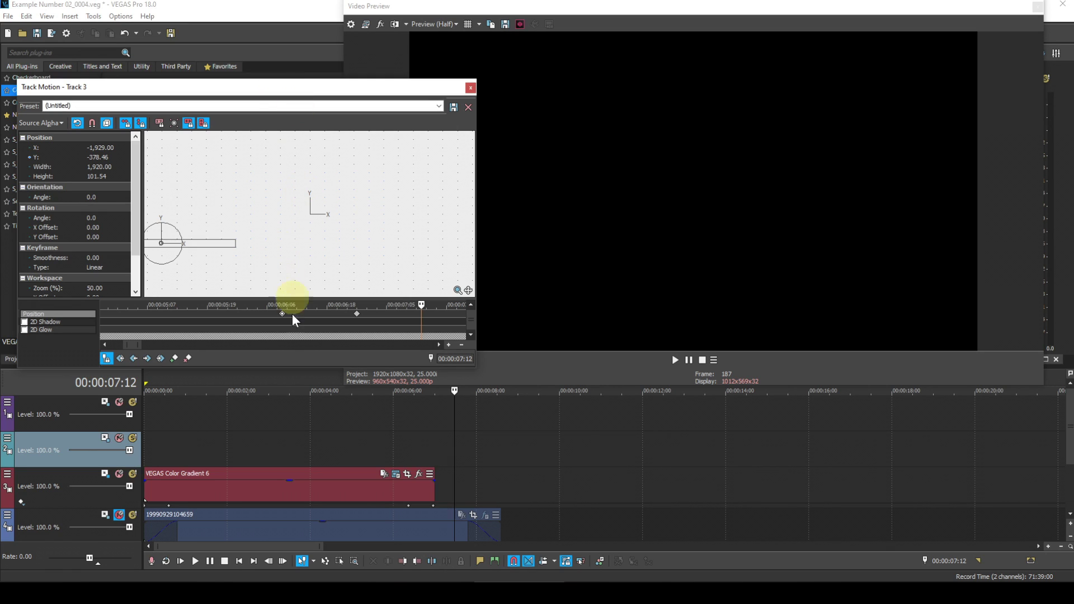
pyautogui.click(274, 416)
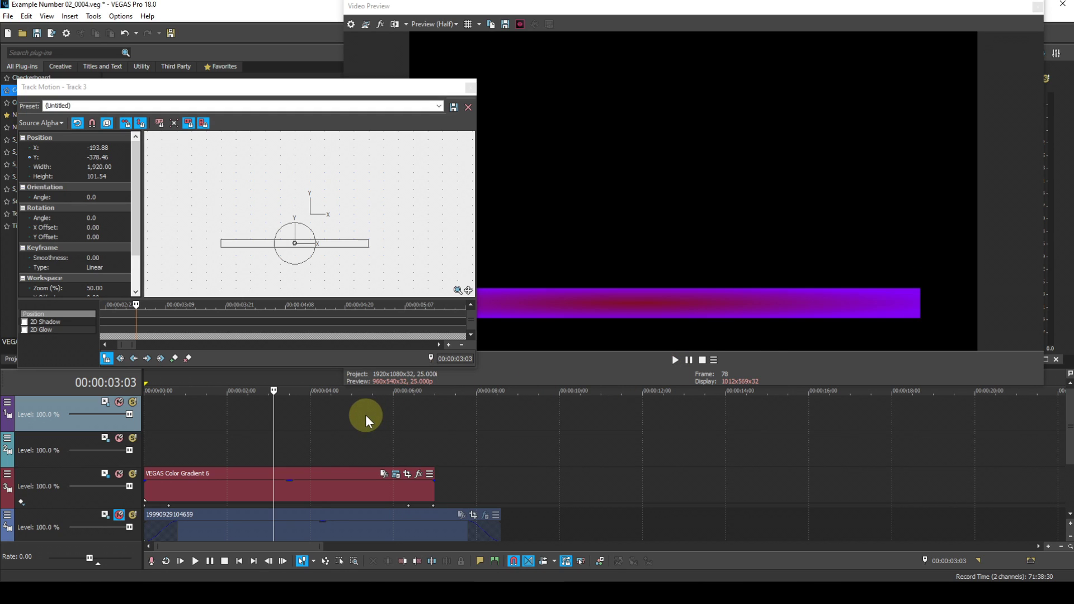
pyautogui.click(470, 89)
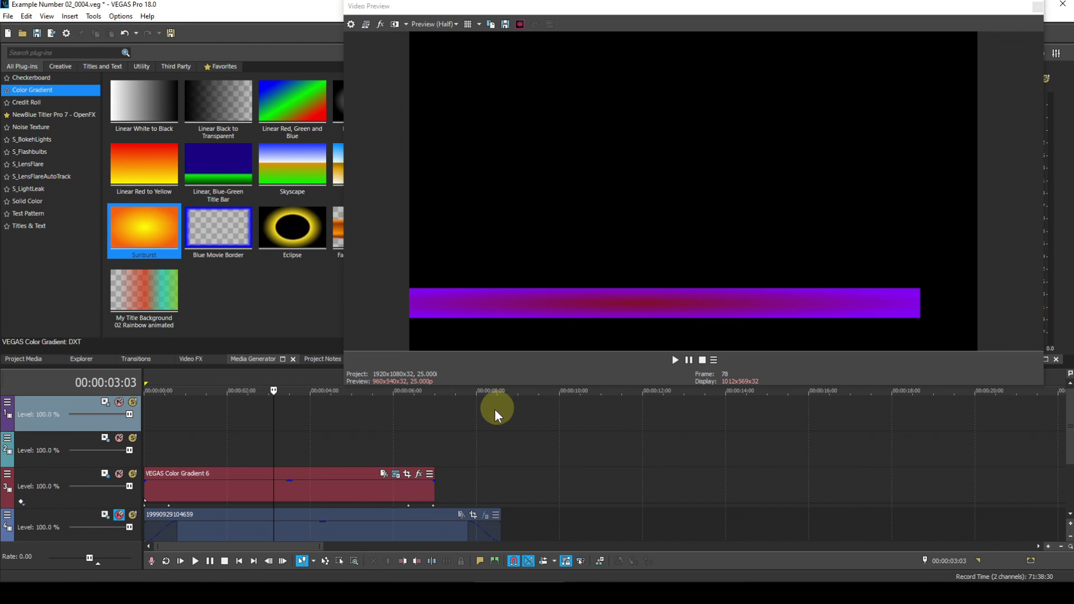
# Add the VEGAS Deform effect to the gradient event on track 3 and bring its settings window into view
pyautogui.click(419, 474)
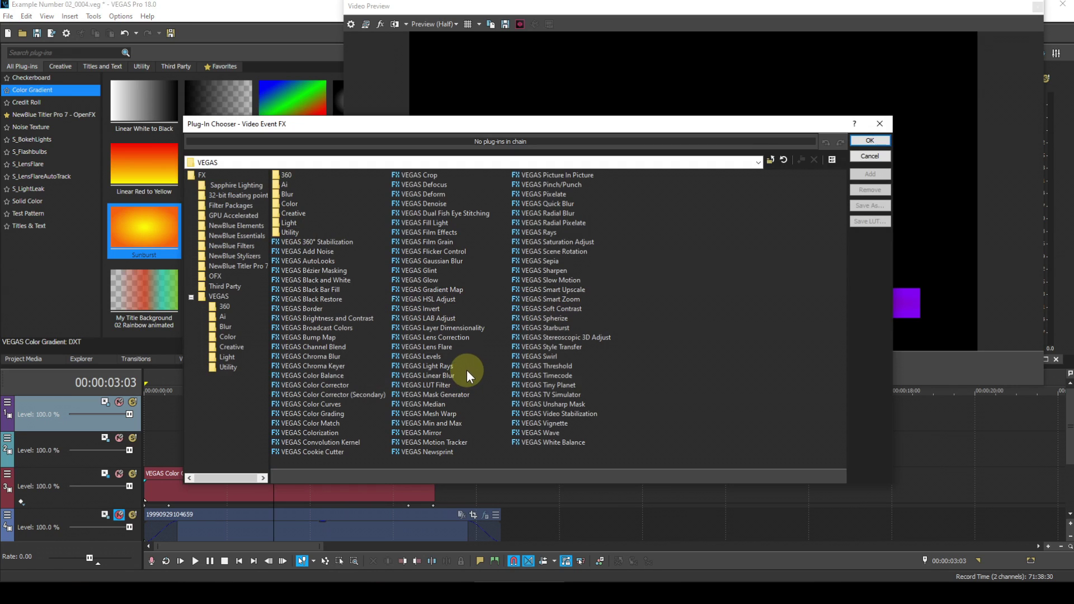
pyautogui.click(442, 195)
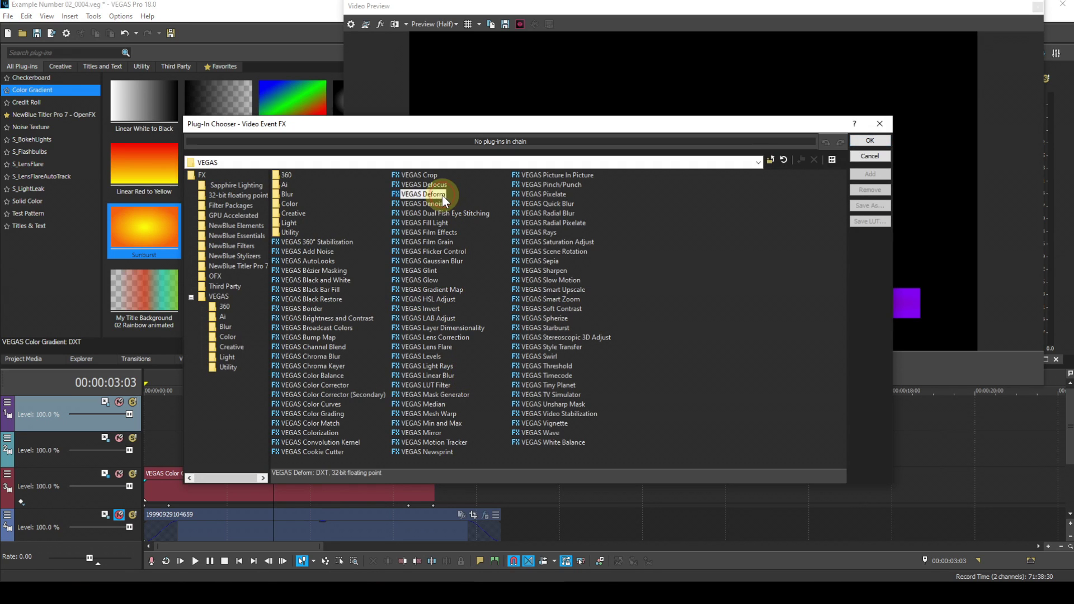
pyautogui.click(874, 143)
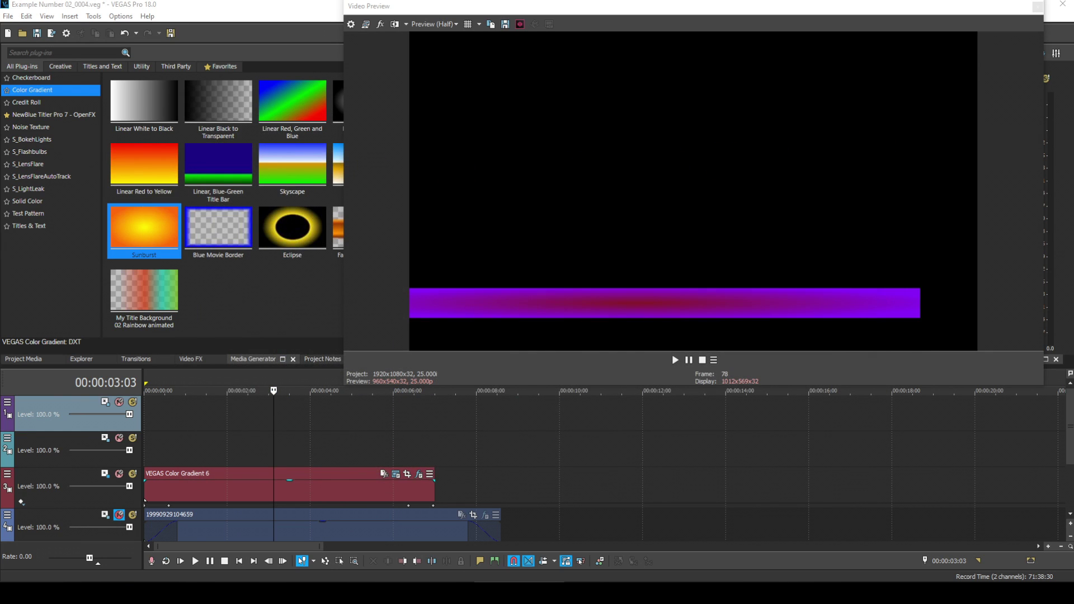
pyautogui.moveTo(1, 134); pyautogui.dragTo(364, 26)
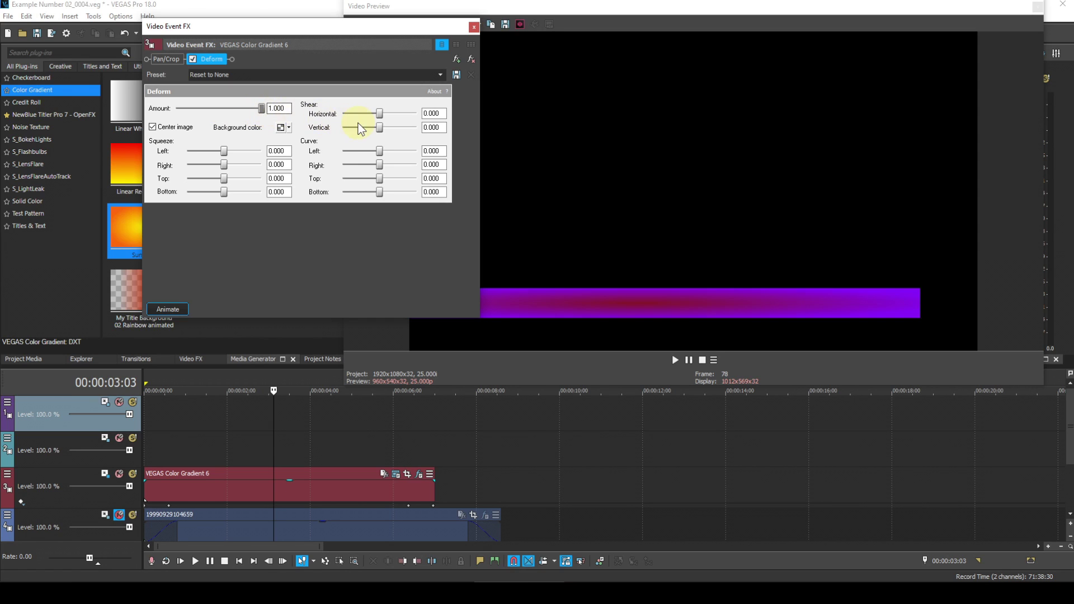
# Set Deform's horizontal shear to -0.050, disable Center image, and close the effect settings
pyautogui.click(434, 114)
pyautogui.write('-')
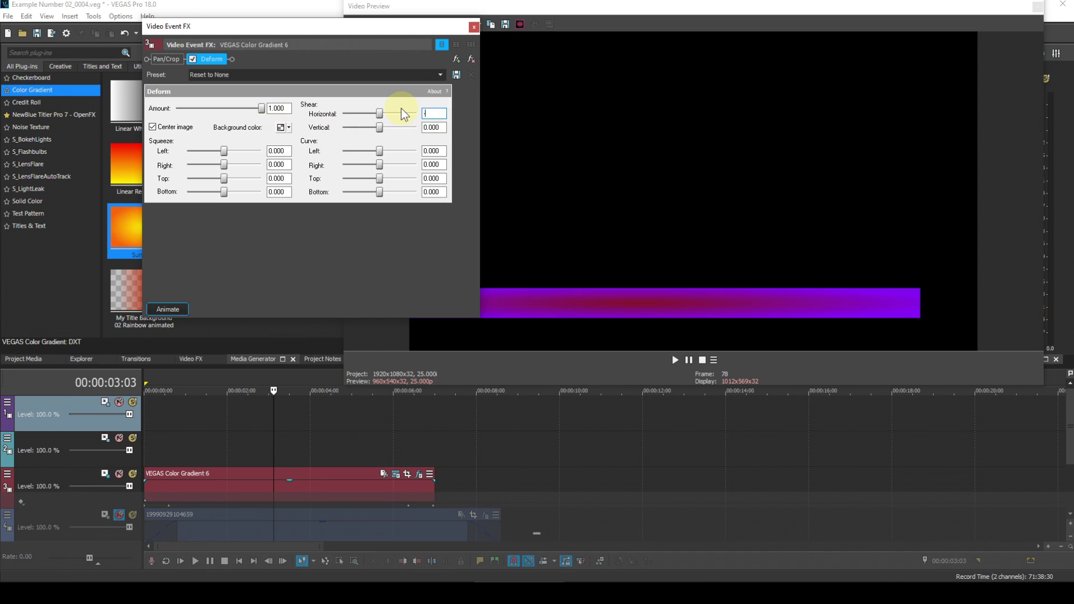
pyautogui.write('.050')
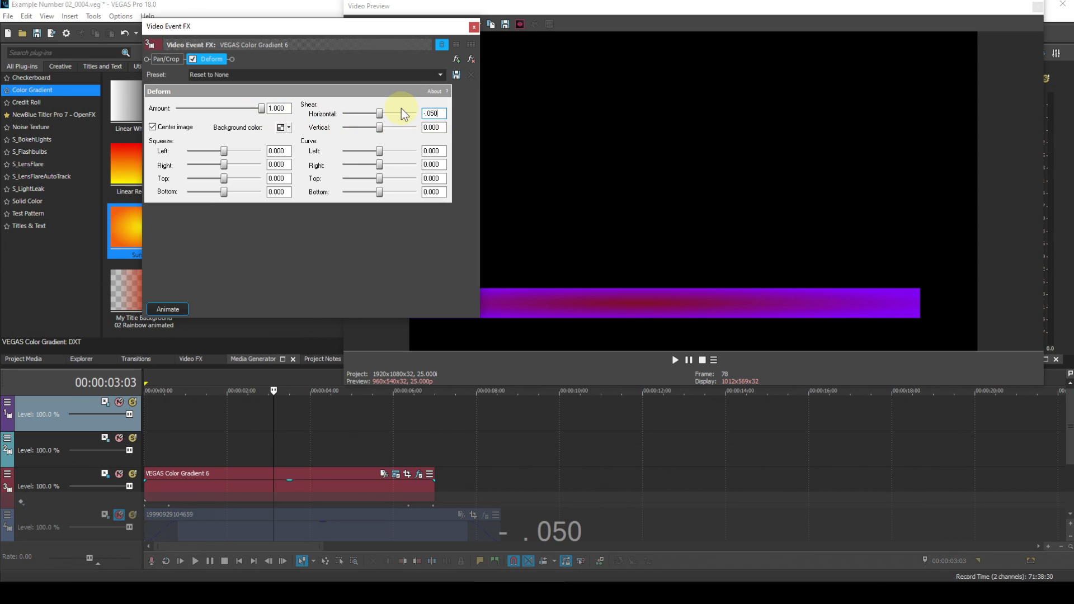
pyautogui.press('Return')
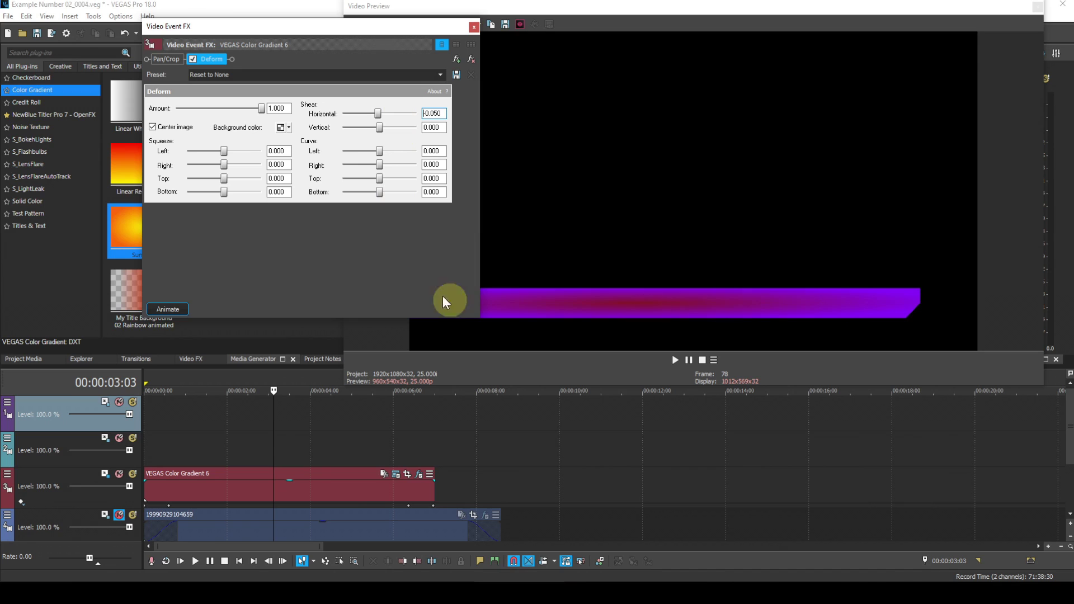
pyautogui.click(153, 128)
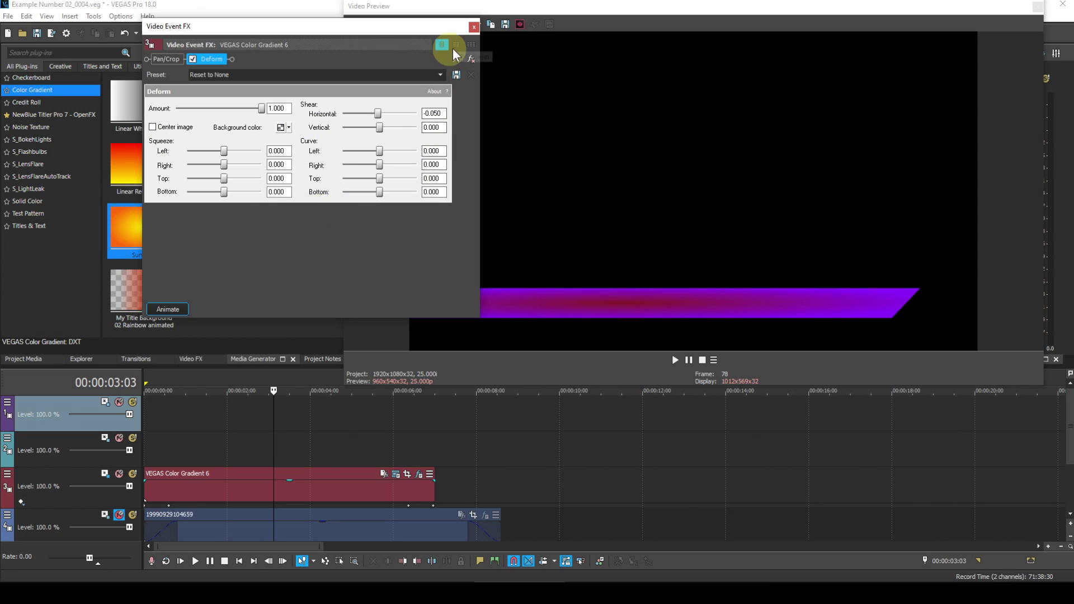
pyautogui.click(474, 27)
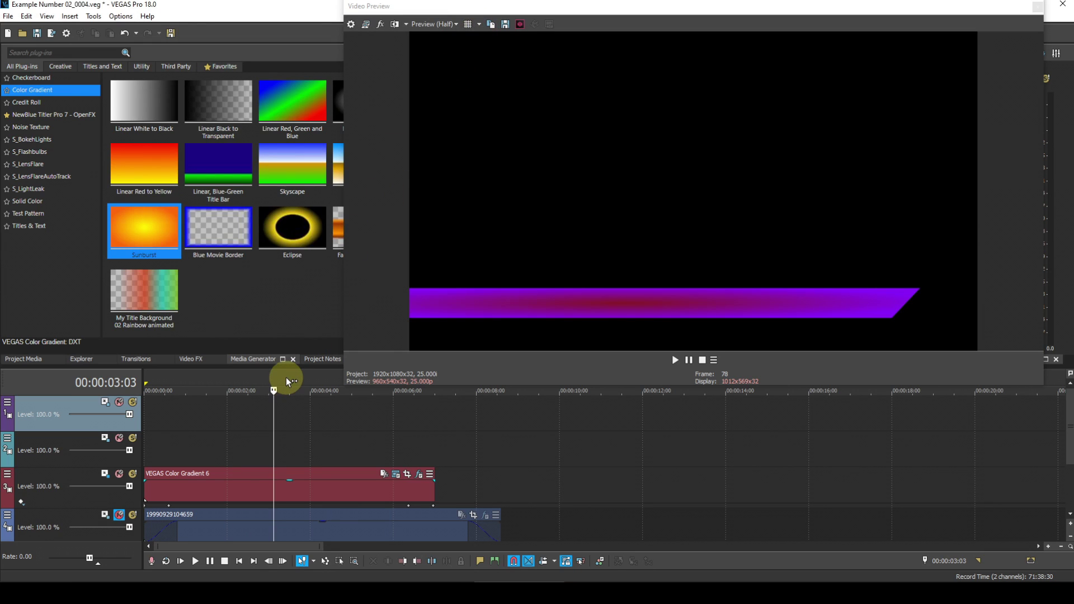
# Play the timeline from the beginning to check the slanted bar's animation, then return to the start
pyautogui.click(239, 562)
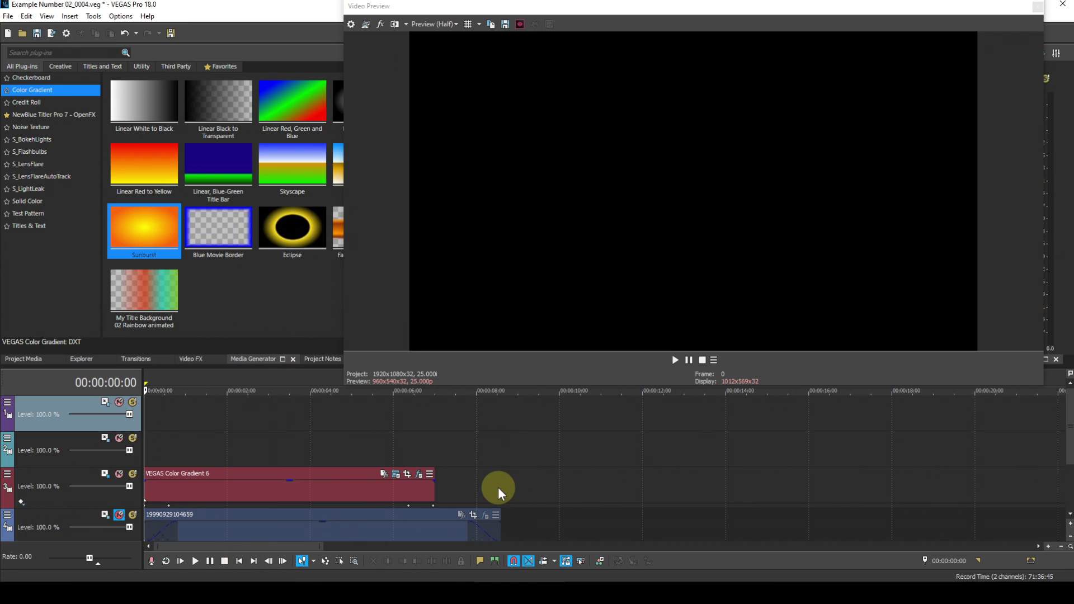
pyautogui.press('space')
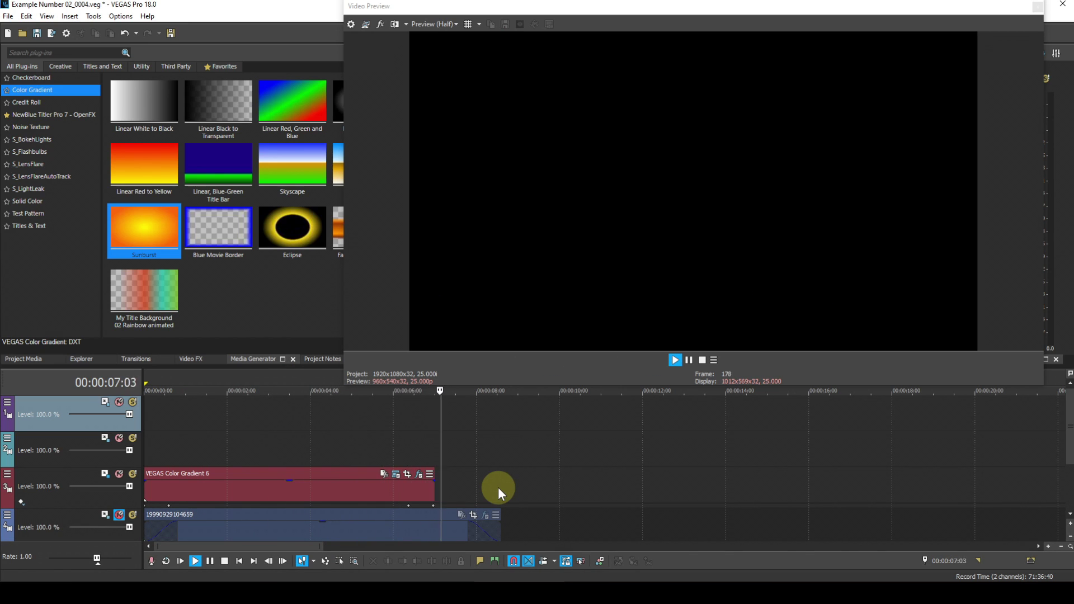
pyautogui.press('space')
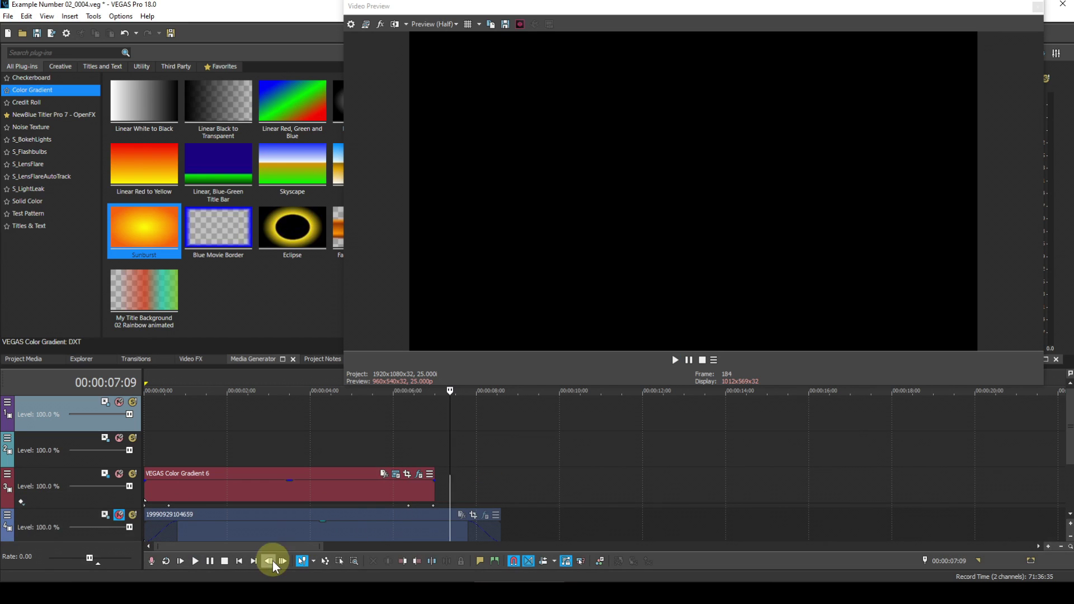
pyautogui.click(239, 561)
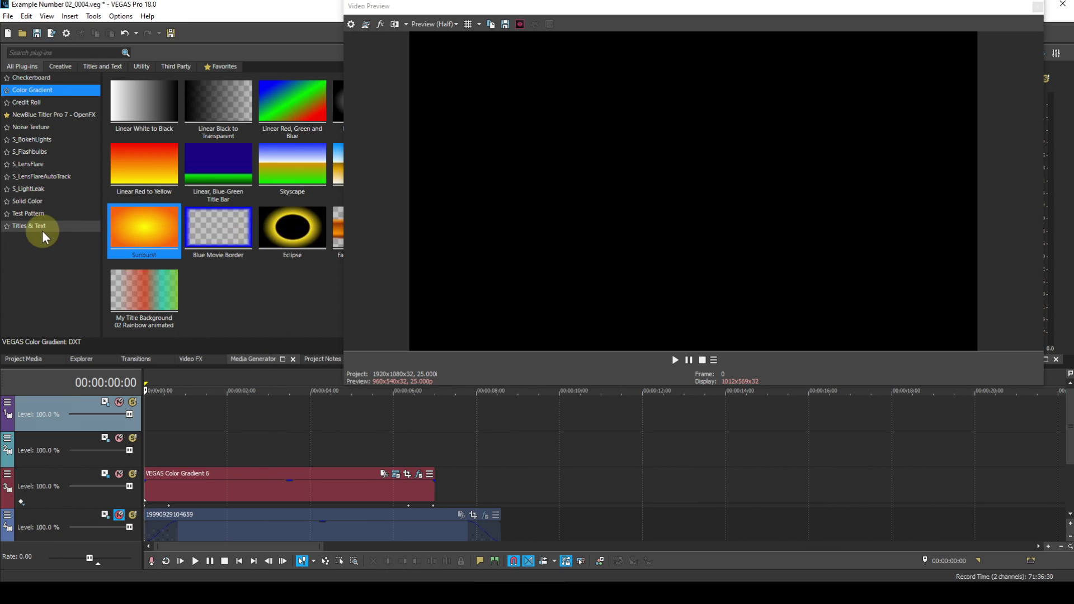
# Add a white Solid Color event at the start of track 2, set its duration to 00:00:07:00, and trim it to the gradient's end
pyautogui.click(38, 201)
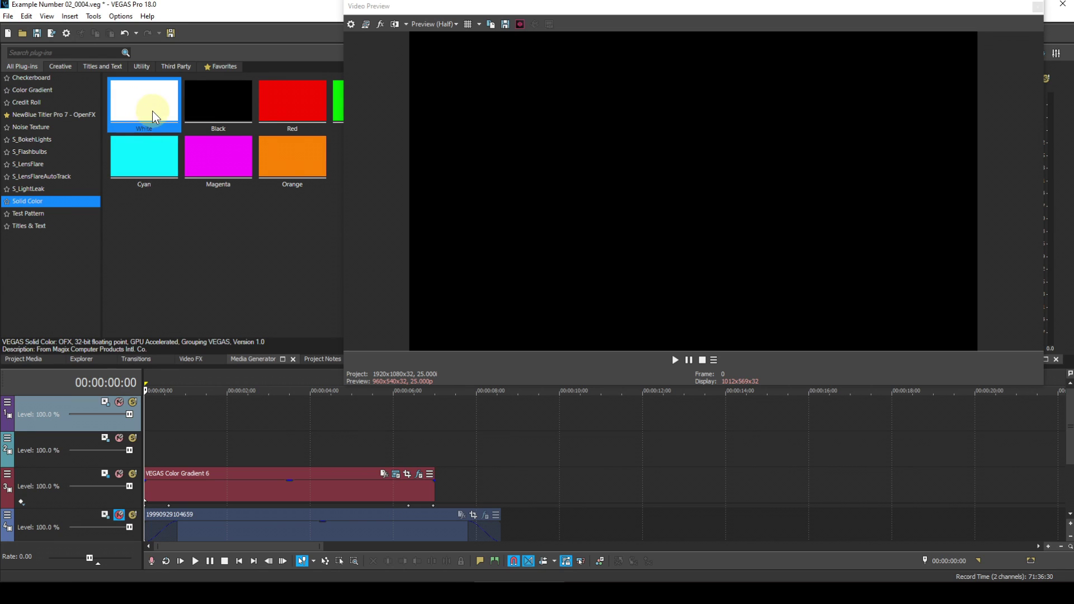
pyautogui.moveTo(152, 105); pyautogui.dragTo(147, 452)
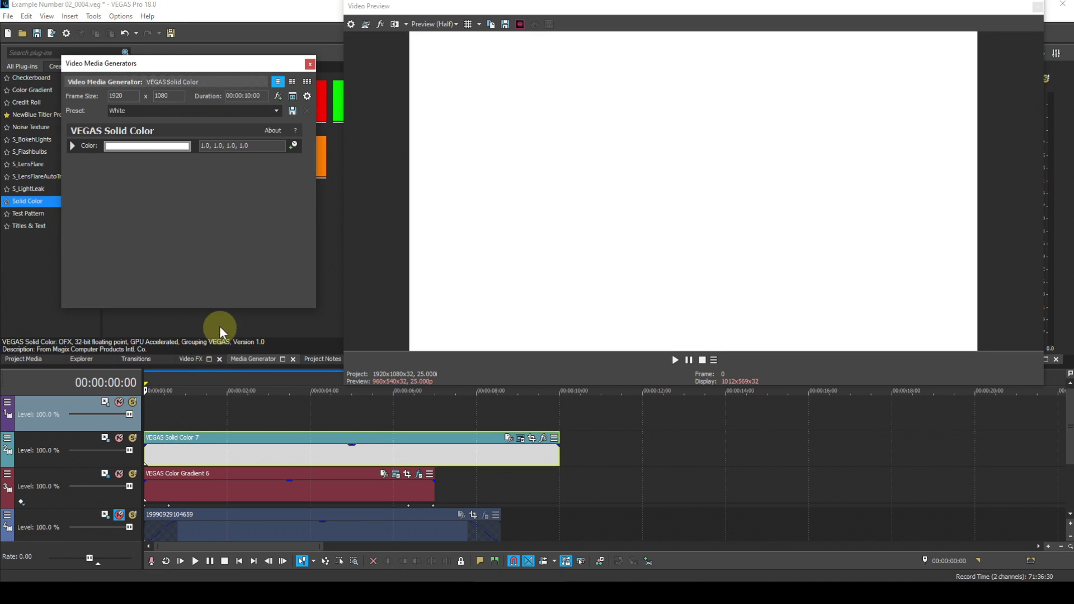
pyautogui.click(253, 96)
pyautogui.press('BackSpace')
pyautogui.press('BackSpace')
pyautogui.write('07')
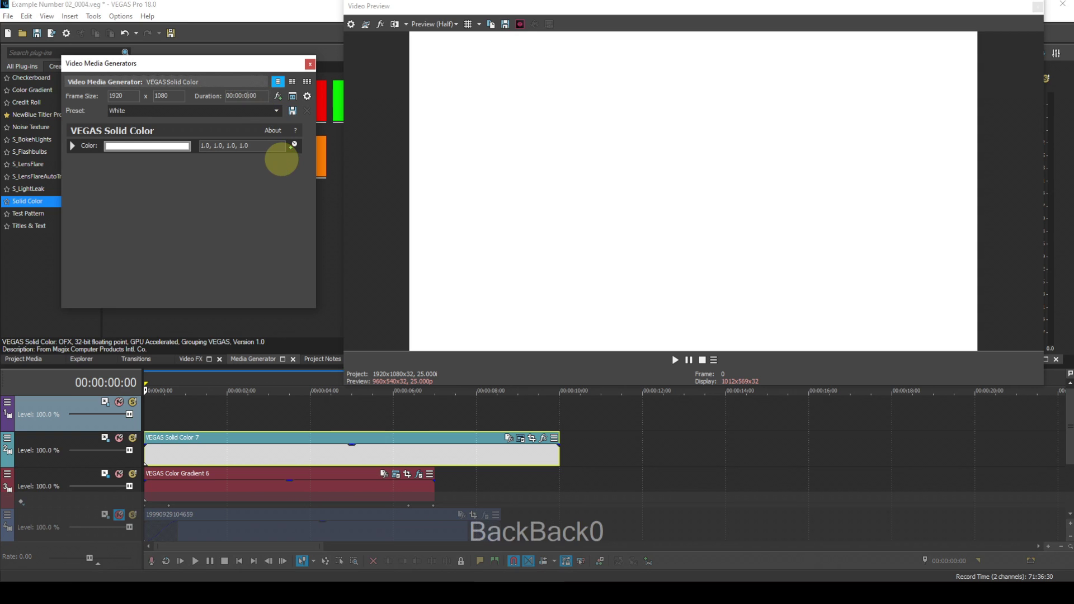
pyautogui.press('Return')
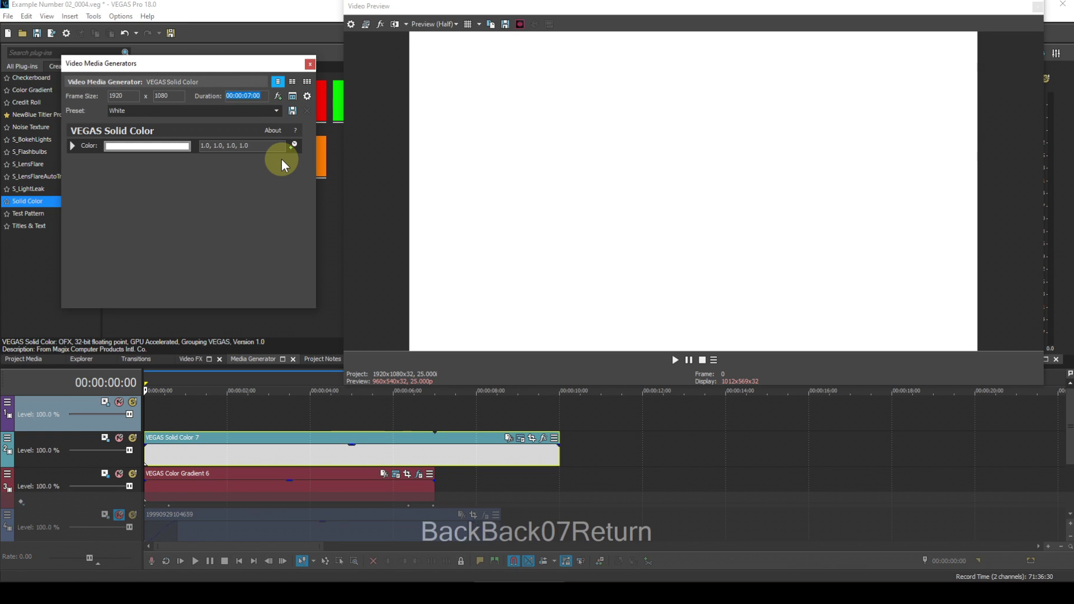
pyautogui.click(311, 65)
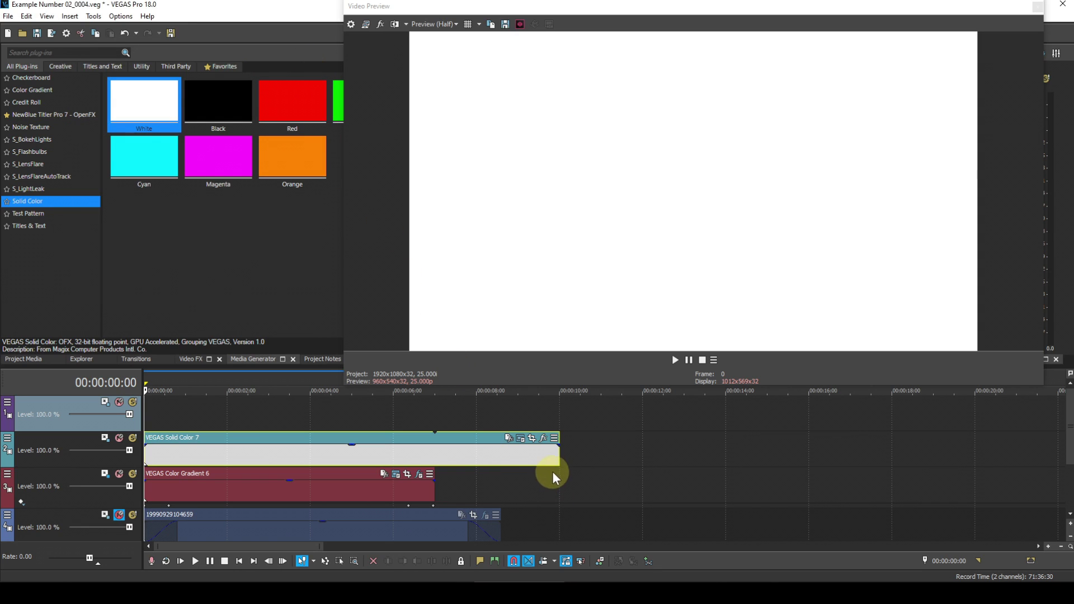
pyautogui.moveTo(558, 460); pyautogui.dragTo(438, 461)
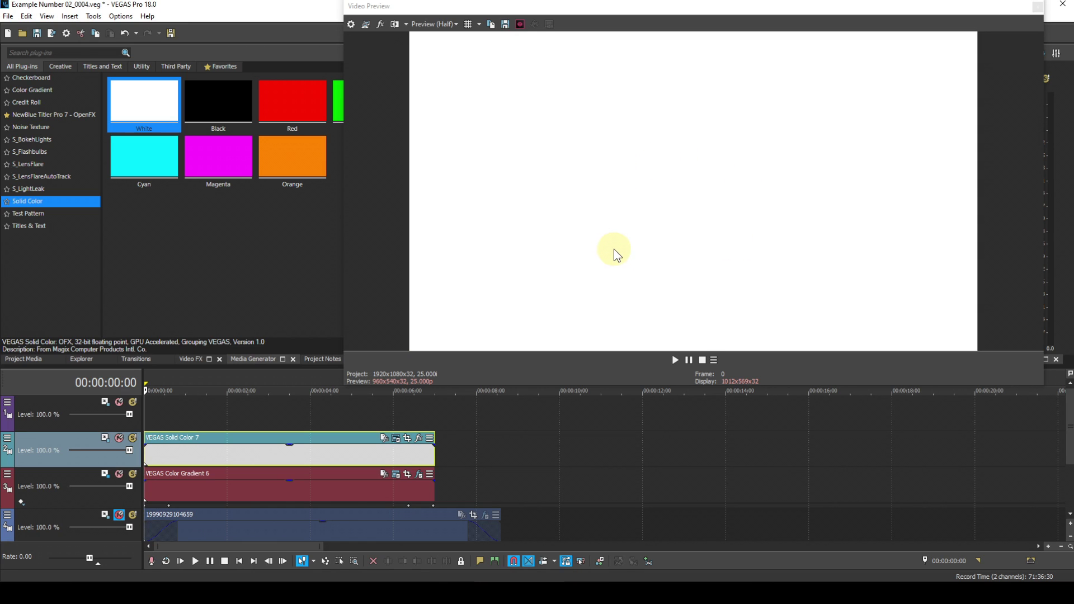
# In Track Motion for track 2, set position X to -1929, Y to -317.5 and height to 18.46
pyautogui.click(105, 438)
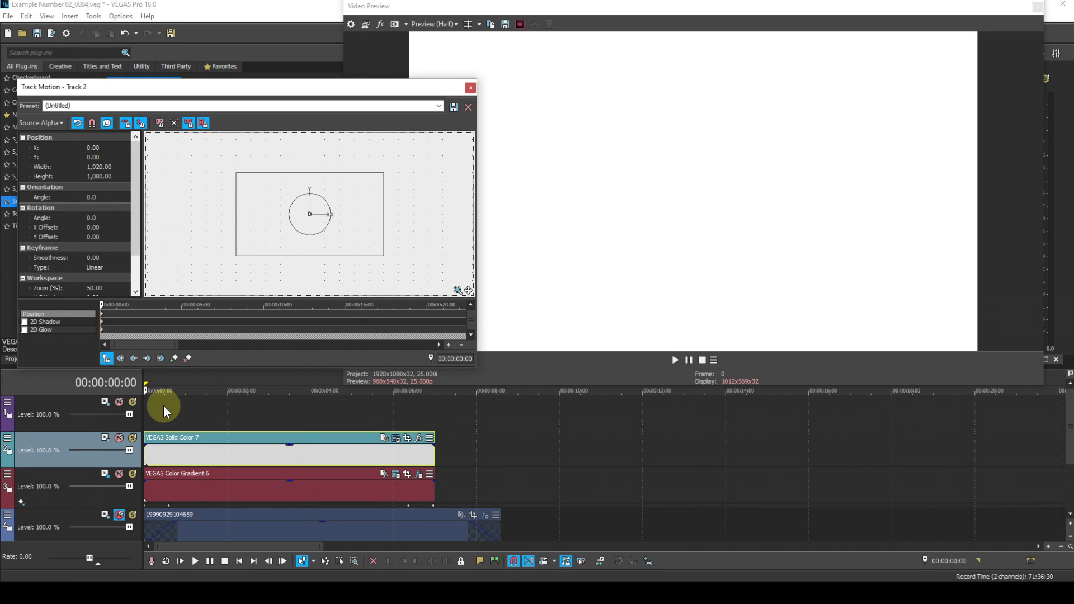
pyautogui.click(99, 147)
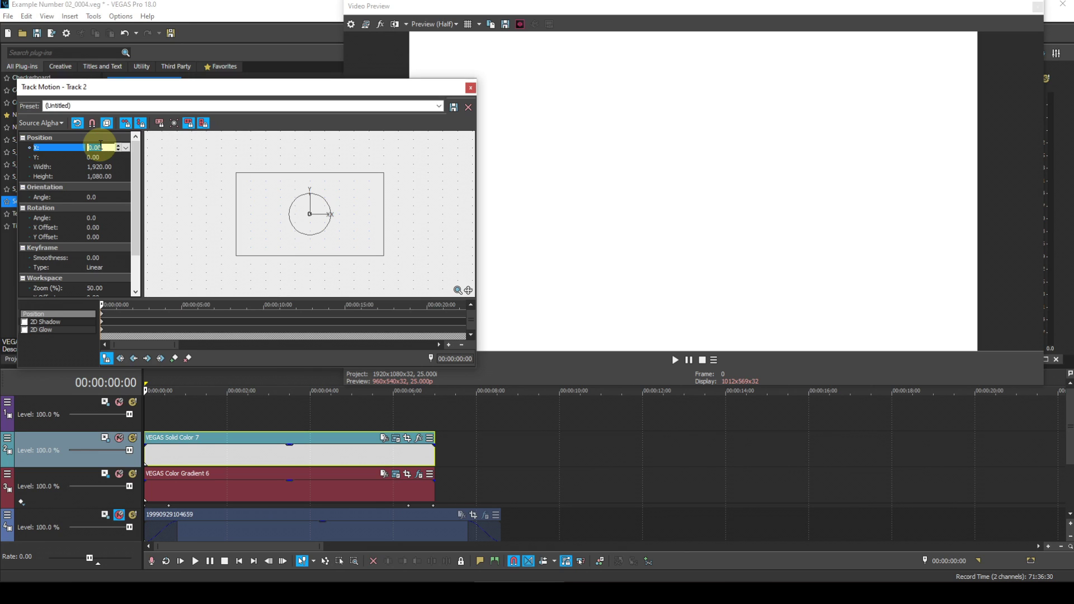
pyautogui.write('-19')
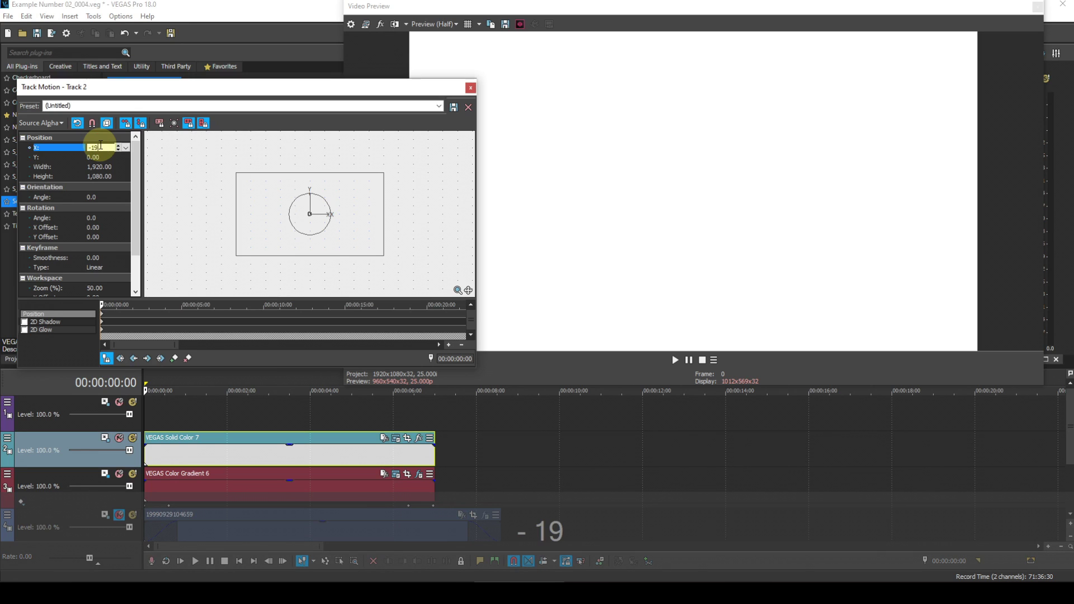
pyautogui.write('29')
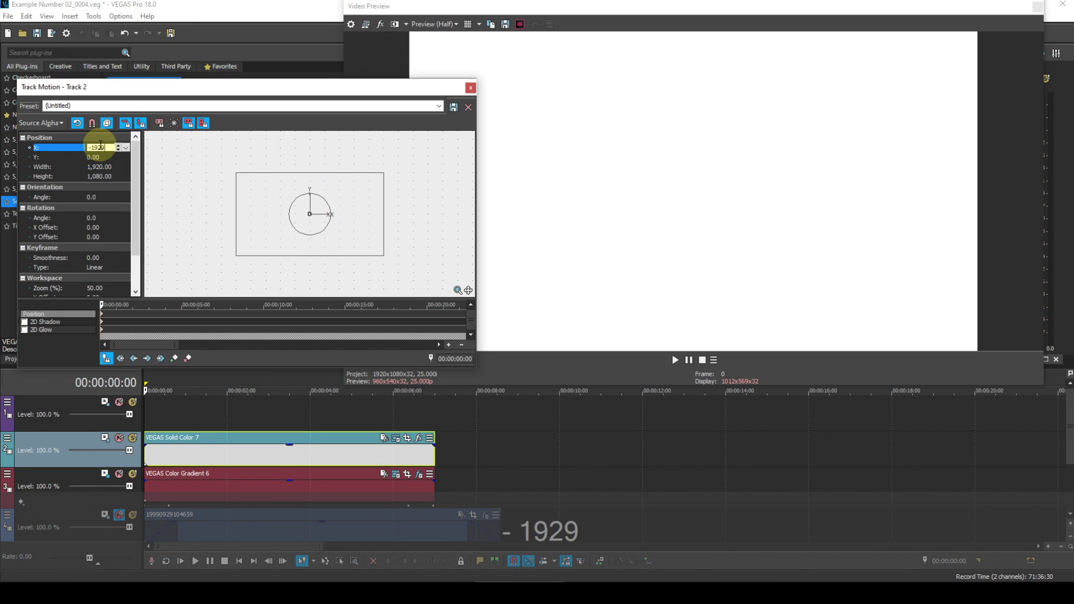
pyautogui.click(95, 156)
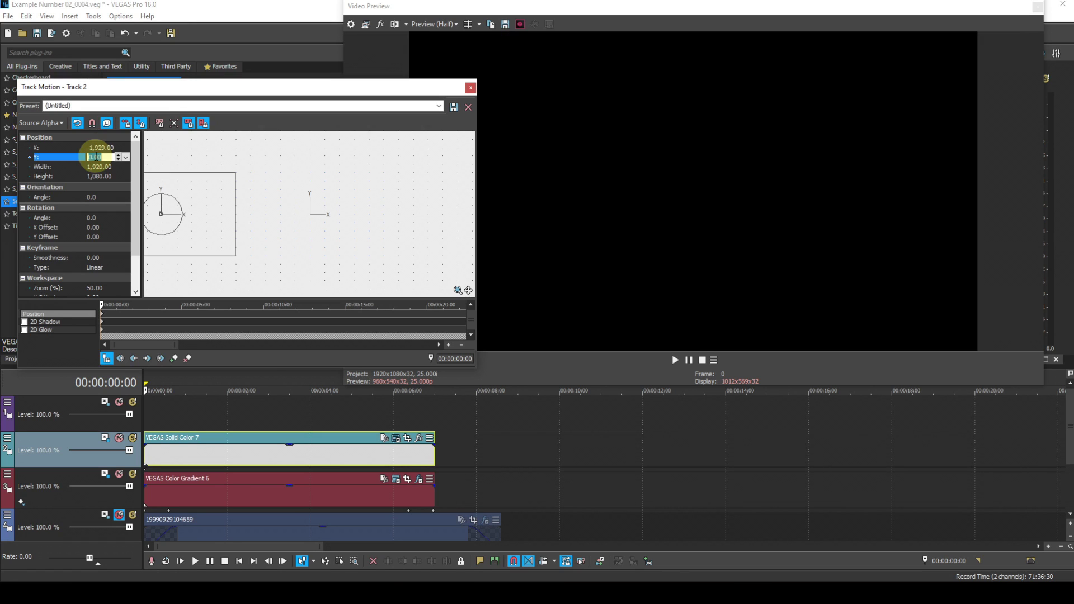
pyautogui.write('-31')
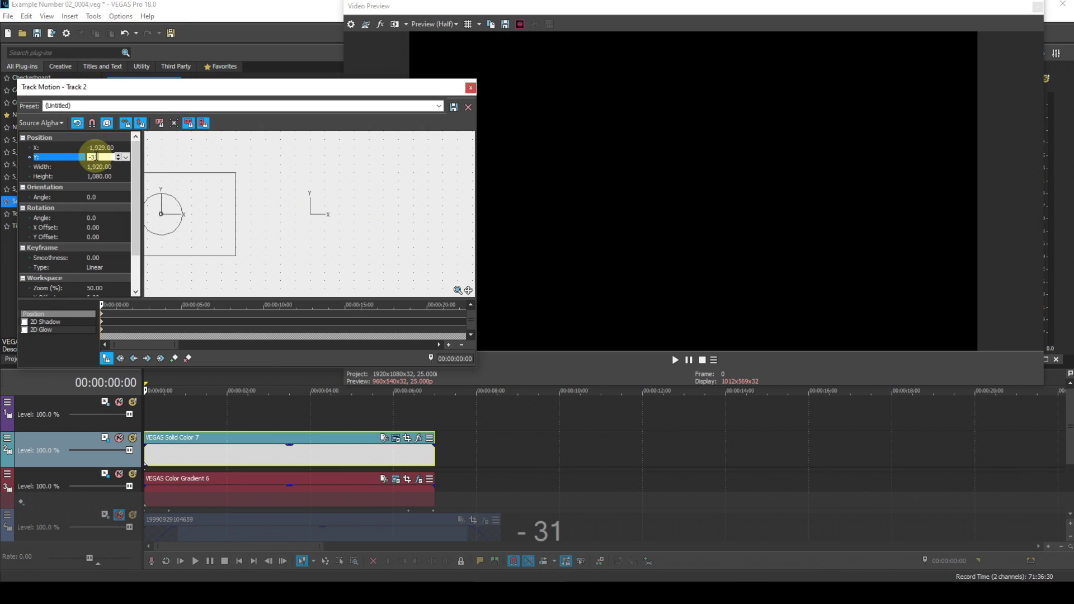
pyautogui.write('7.5')
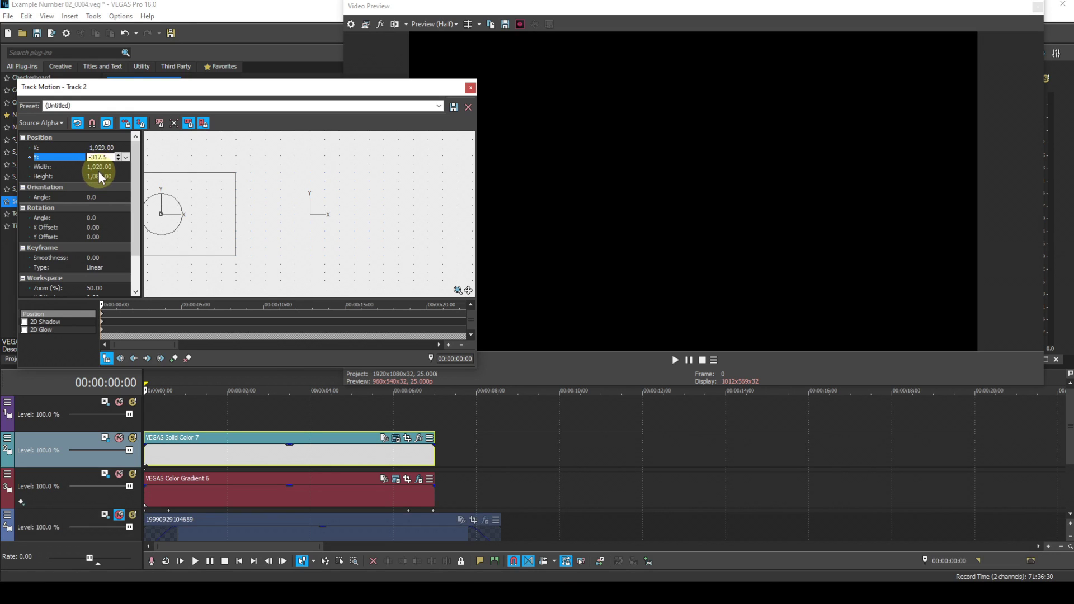
pyautogui.click(99, 176)
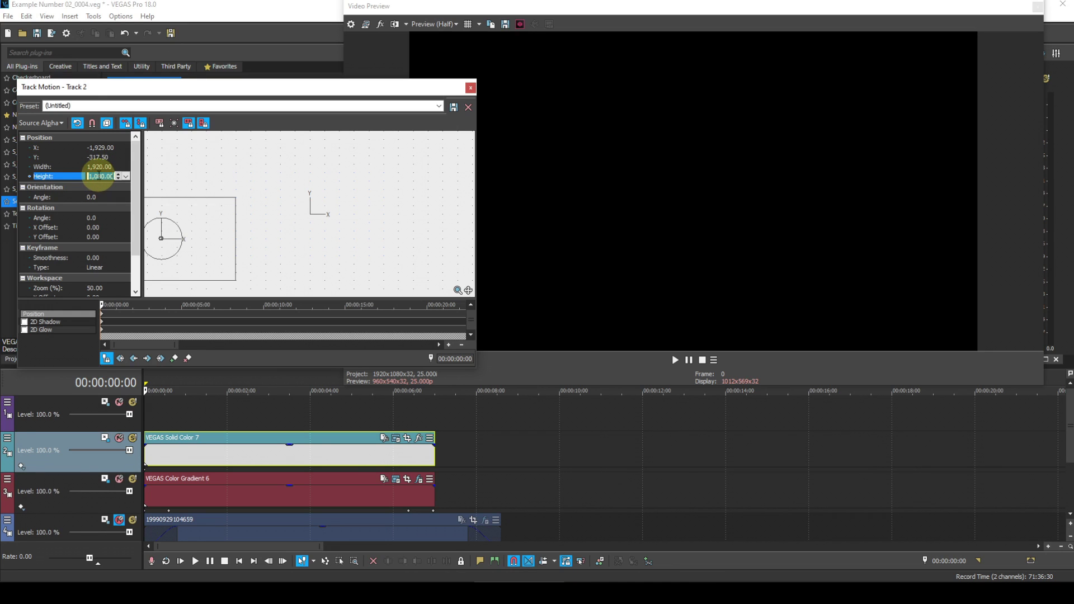
pyautogui.write('18.')
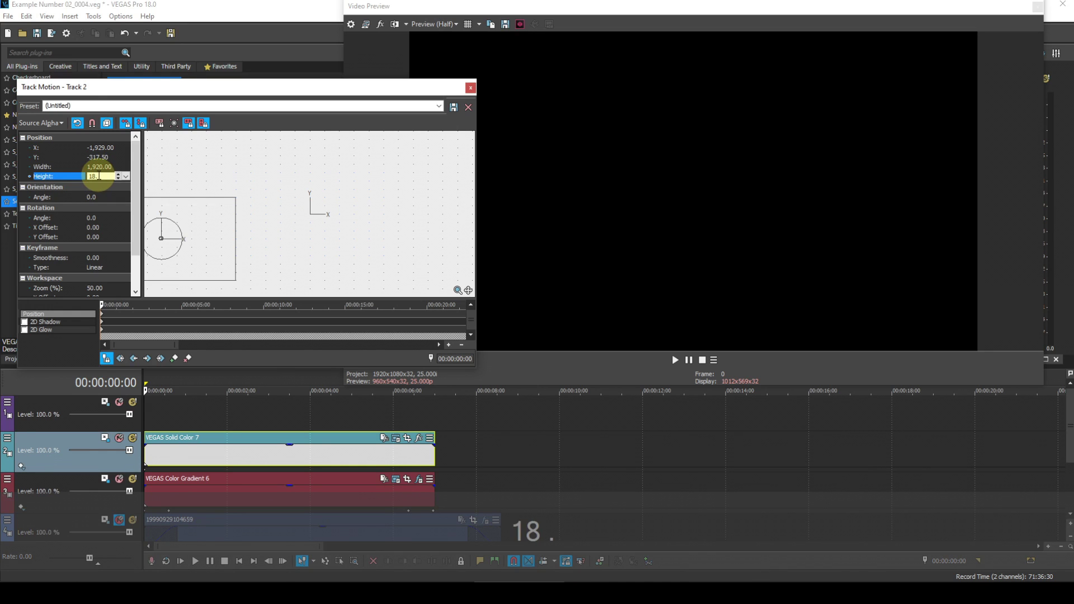
pyautogui.write('46')
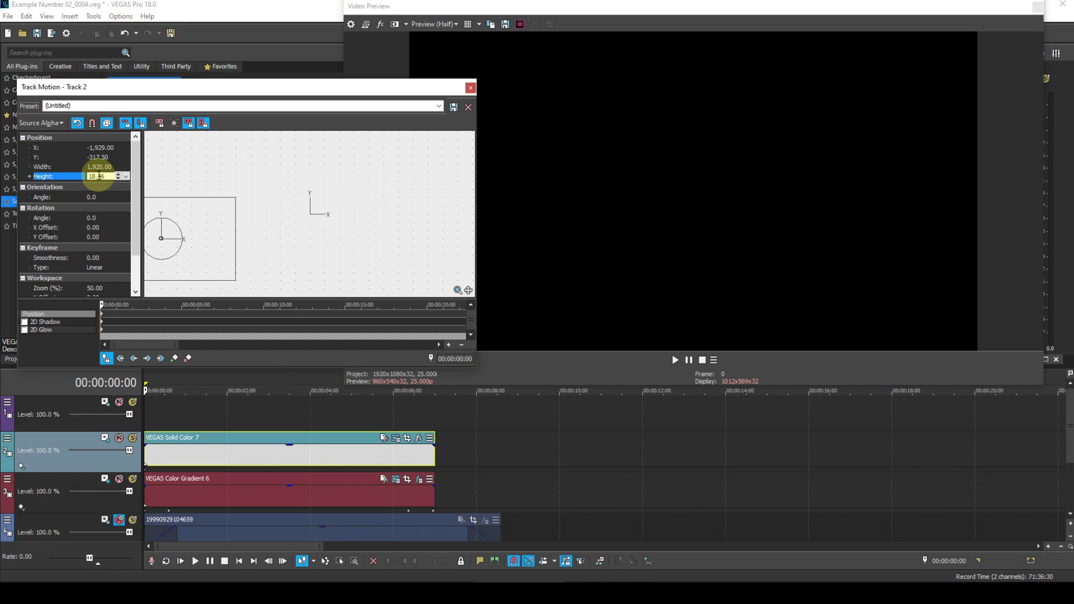
pyautogui.press('Return')
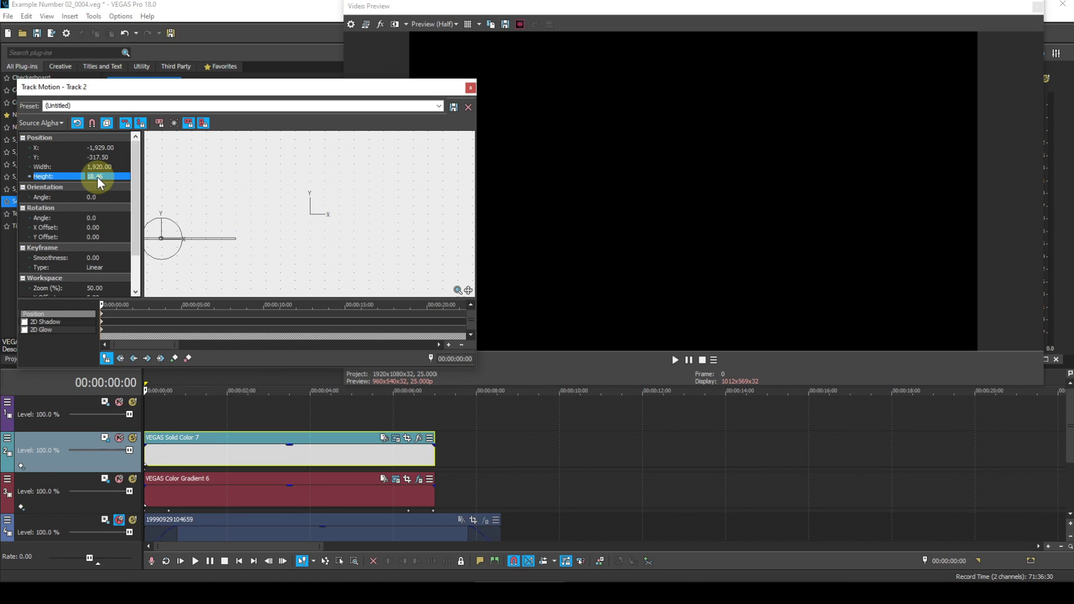
# Add a Track Motion position keyframe for track 2 at 00:00:00:20
pyautogui.click(96, 312)
pyautogui.click(78, 306)
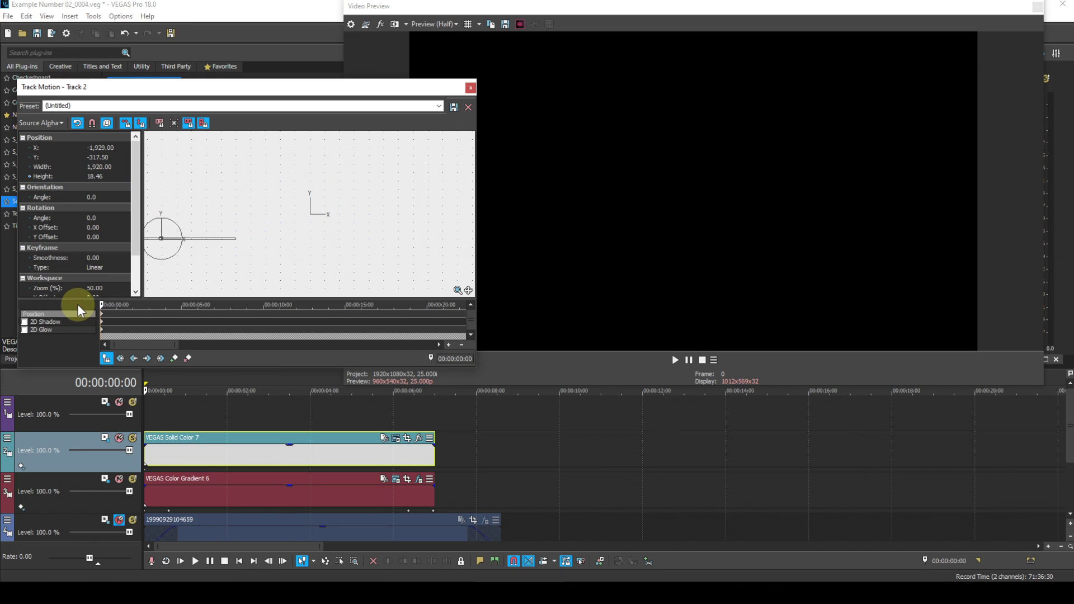
pyautogui.press('Right')
pyautogui.press('Right')
pyautogui.press('Right')
pyautogui.press('Right')
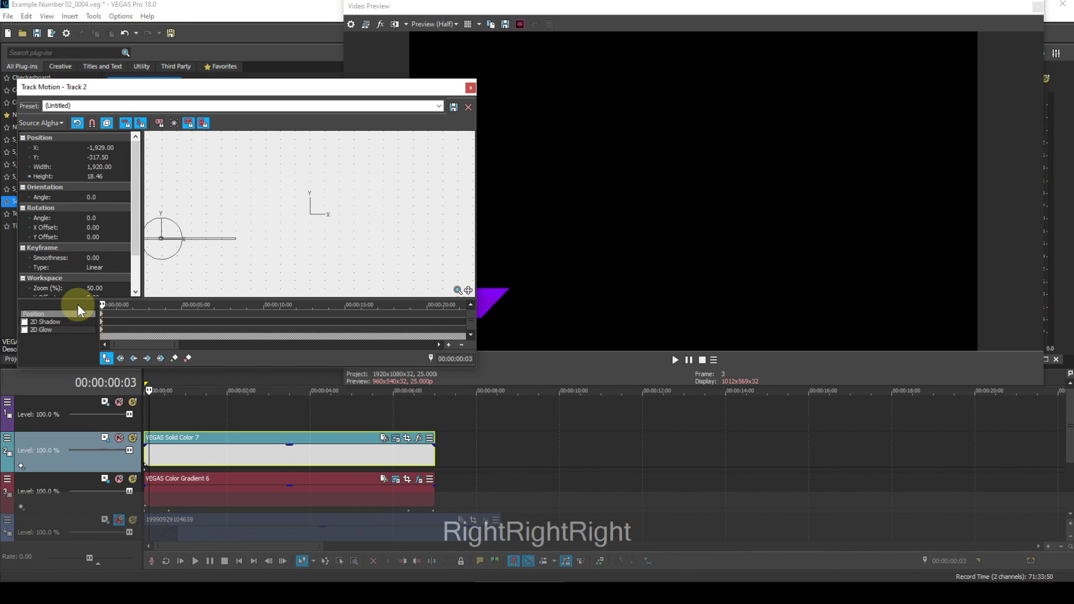
pyautogui.press('Right')
pyautogui.press('Right')
pyautogui.press('Right')
pyautogui.press('Right')
pyautogui.press('Right')
pyautogui.press('Right')
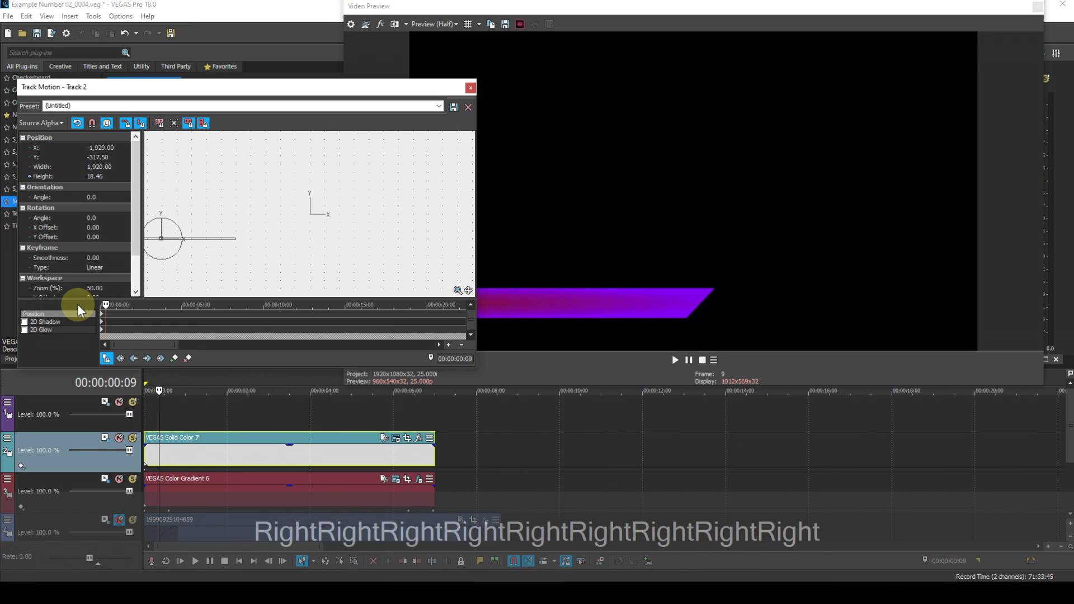
pyautogui.press('Right')
pyautogui.press('Right')
pyautogui.press('Right')
pyautogui.press('Right')
pyautogui.press('Right')
pyautogui.press('Right')
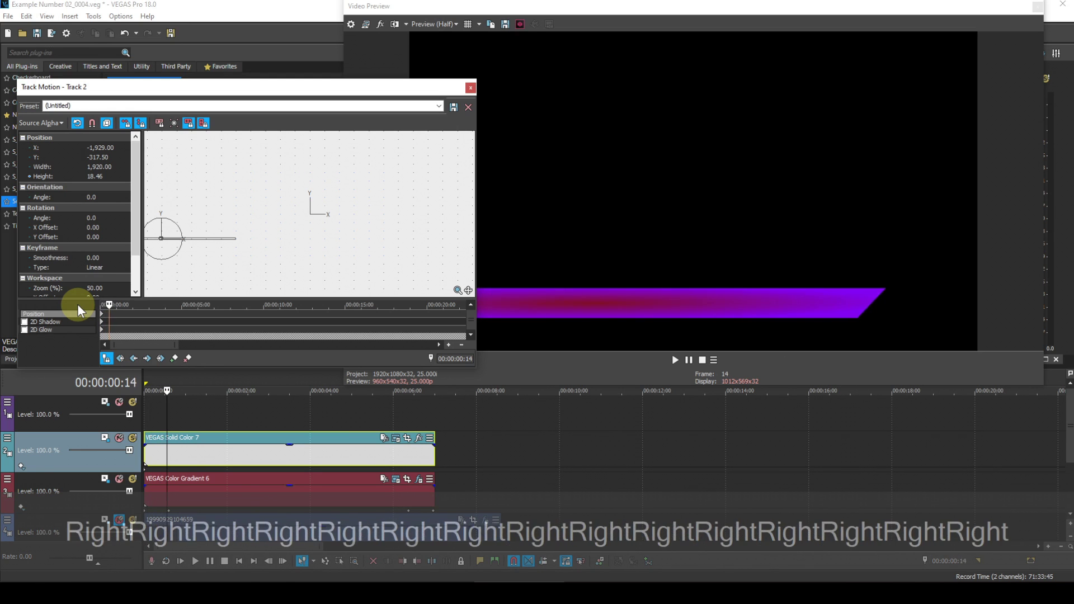
pyautogui.press('Right')
pyautogui.press('Right')
pyautogui.press('Right')
pyautogui.press('Right')
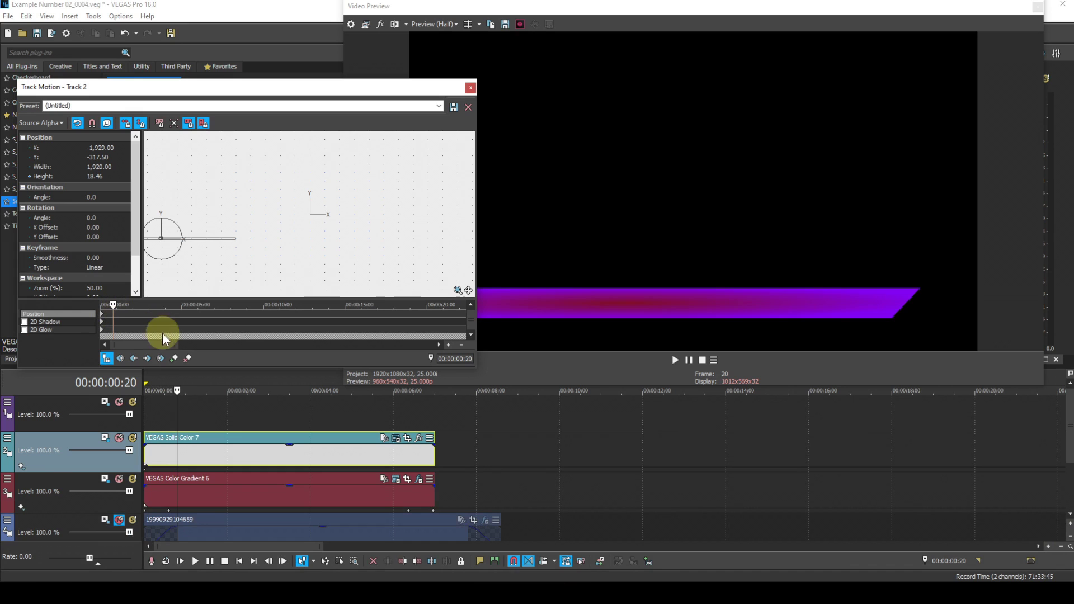
pyautogui.click(174, 358)
# Add a track 2 position keyframe at 00:00:01:10 and set its X position to -175.8
pyautogui.press('Right')
pyautogui.press('Right')
pyautogui.press('Right')
pyautogui.press('Right')
pyautogui.press('Right')
pyautogui.press('Right')
pyautogui.press('Right')
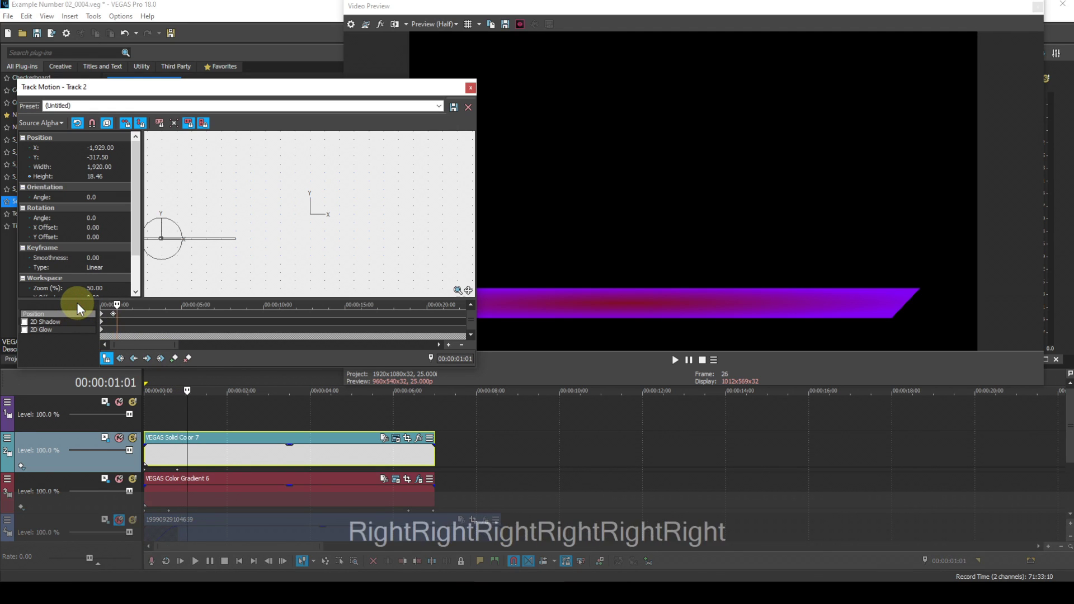
pyautogui.press('Right')
pyautogui.press('Right')
pyautogui.press('Right')
pyautogui.press('Right')
pyautogui.press('Right')
pyautogui.press('Right')
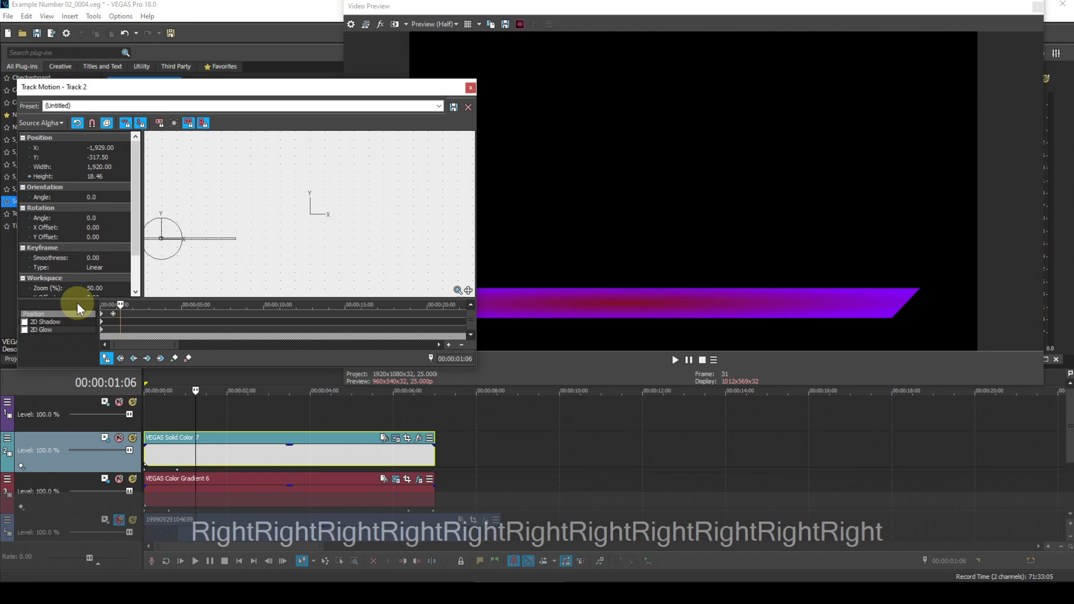
pyautogui.press('Right')
pyautogui.press('Right')
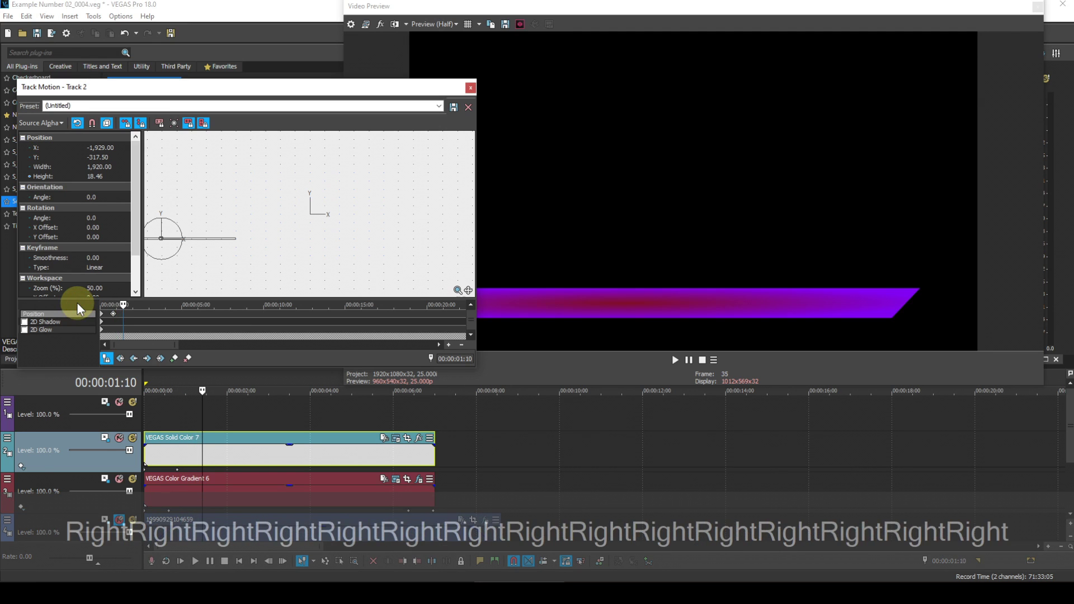
pyautogui.click(173, 360)
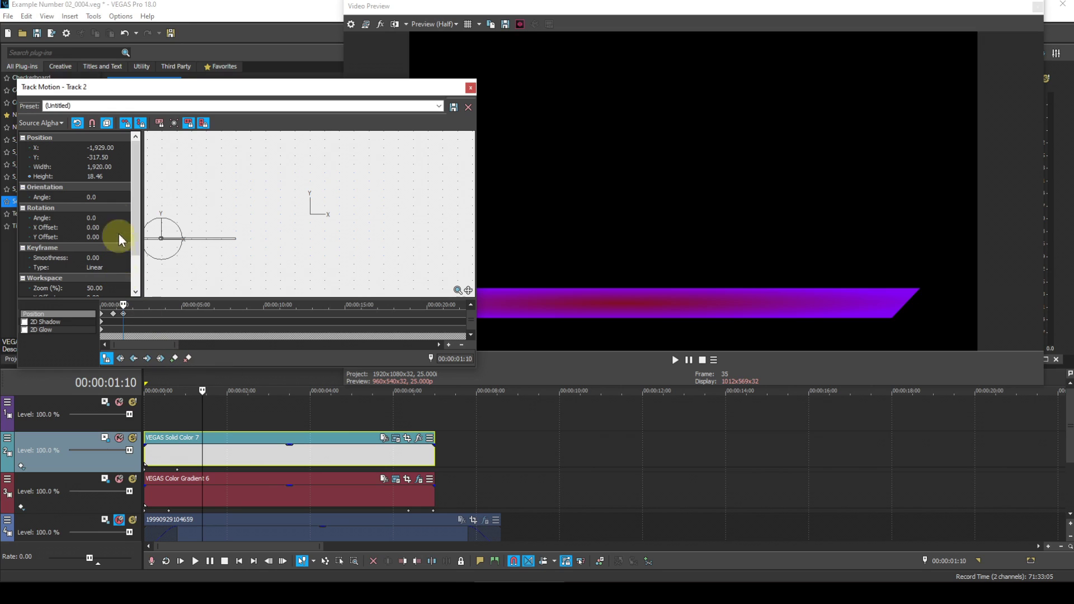
pyautogui.click(112, 146)
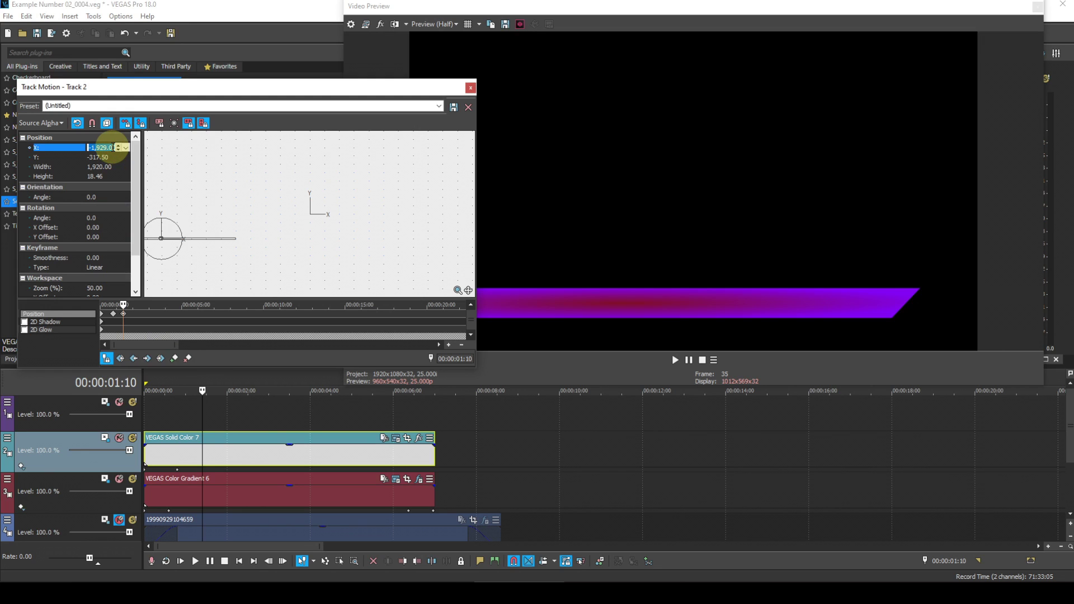
pyautogui.write('-1')
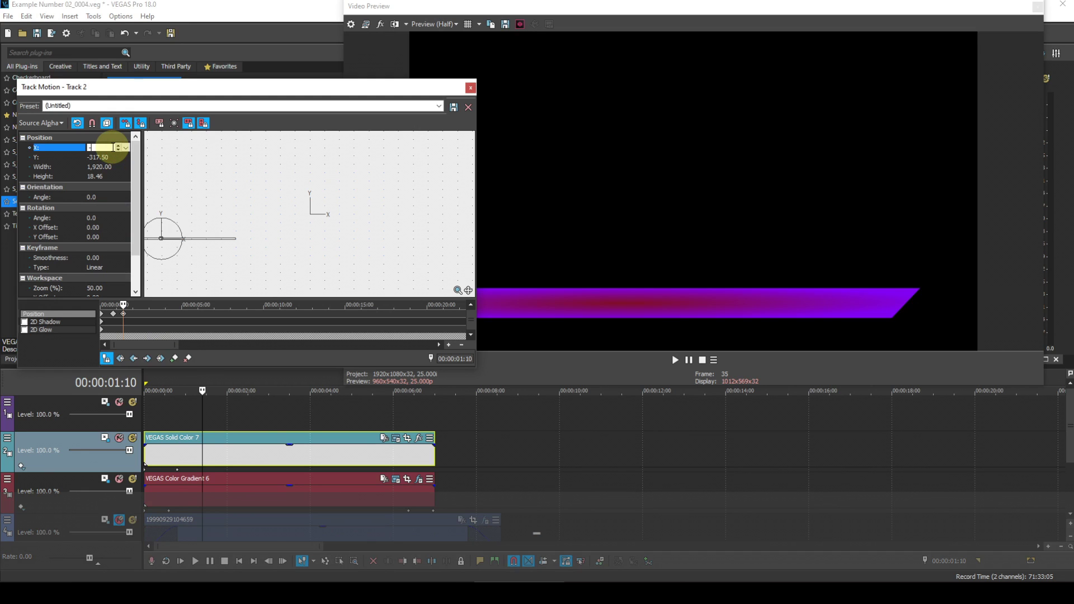
pyautogui.write('75.8')
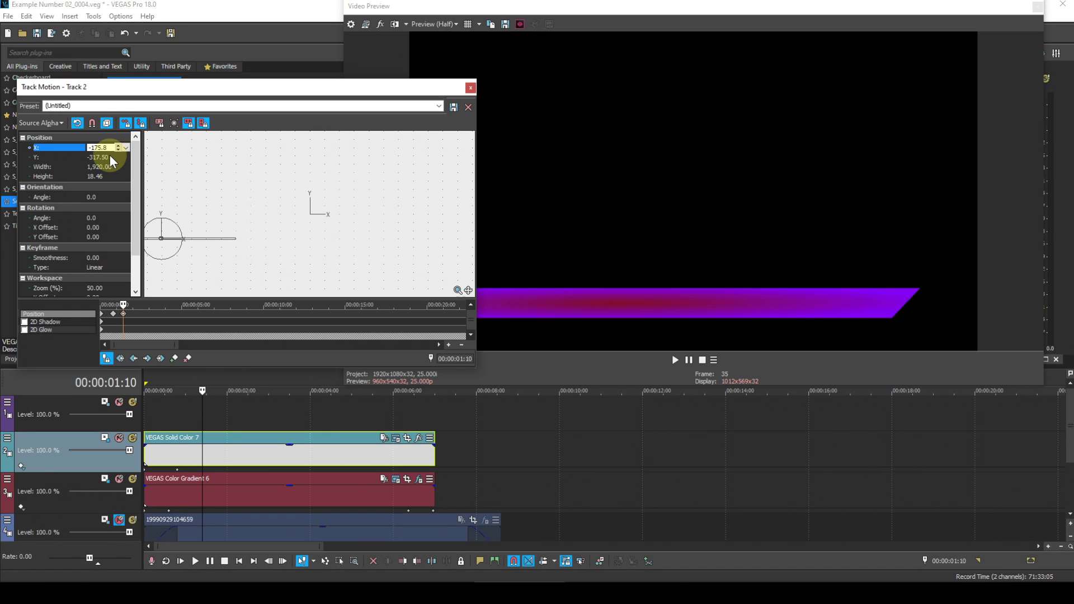
pyautogui.press('Tab')
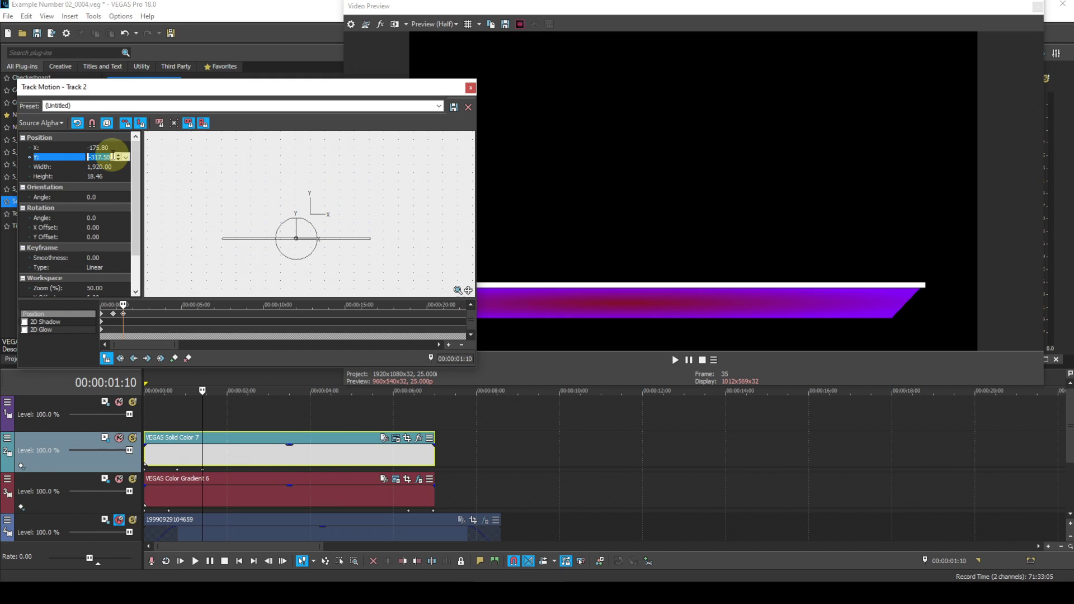
# Add a track 2 position keyframe at 00:00:06:24, one frame before the end of the solid color event
pyautogui.click(435, 417)
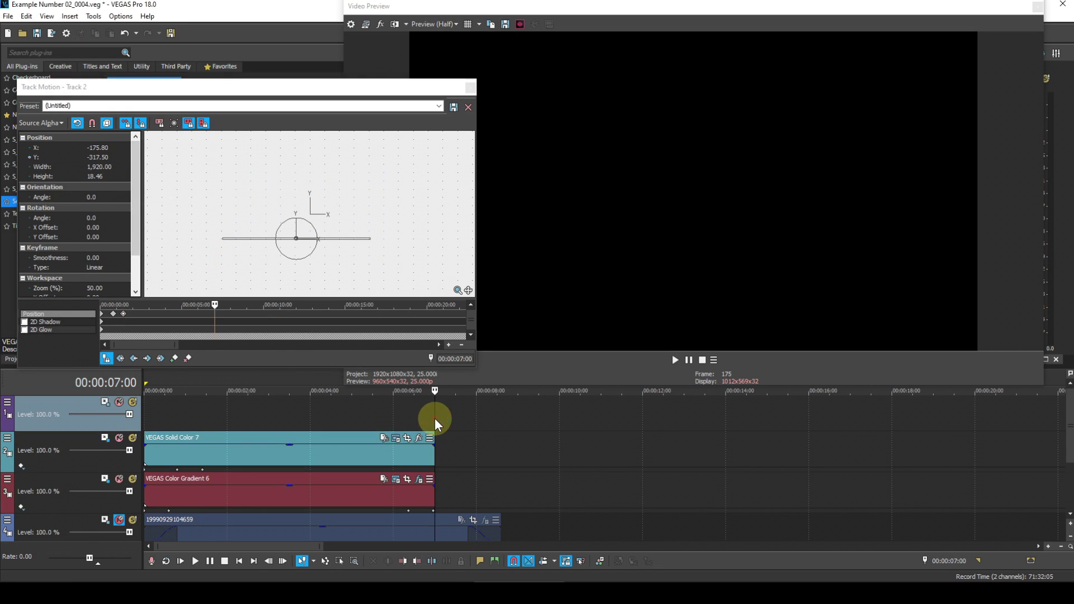
pyautogui.press('Left')
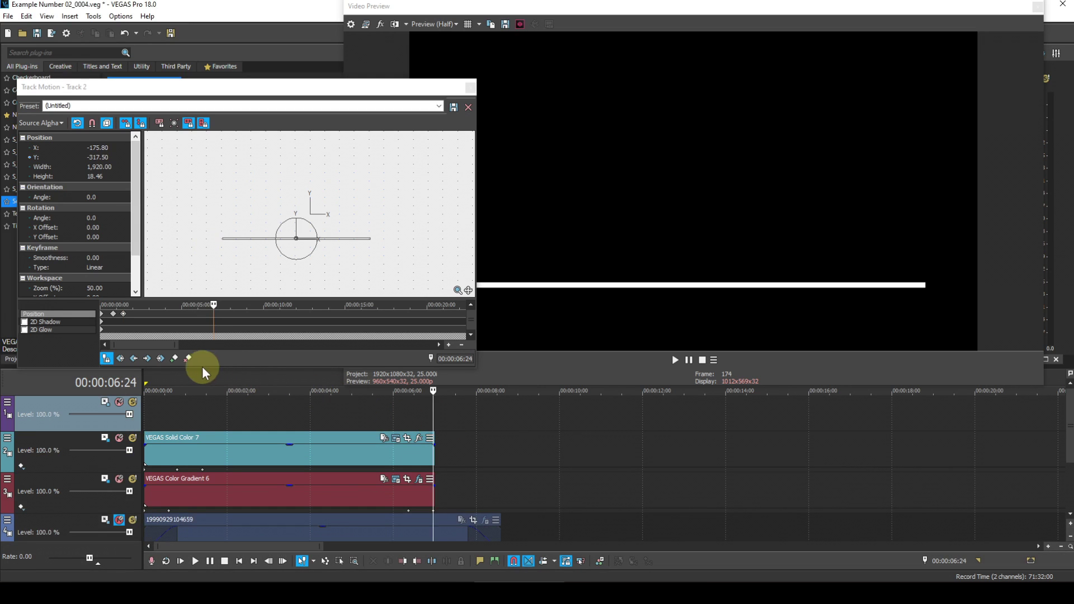
pyautogui.click(173, 357)
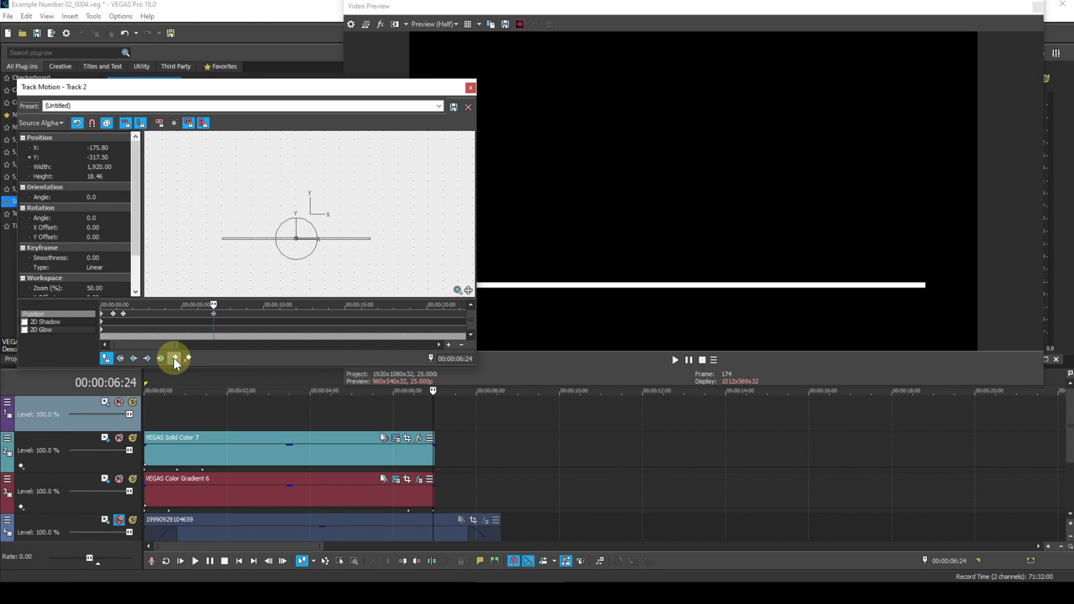
# Copy track 2's first position keyframe and paste it onto the last keyframe at 00:00:06:24
pyautogui.click(120, 358)
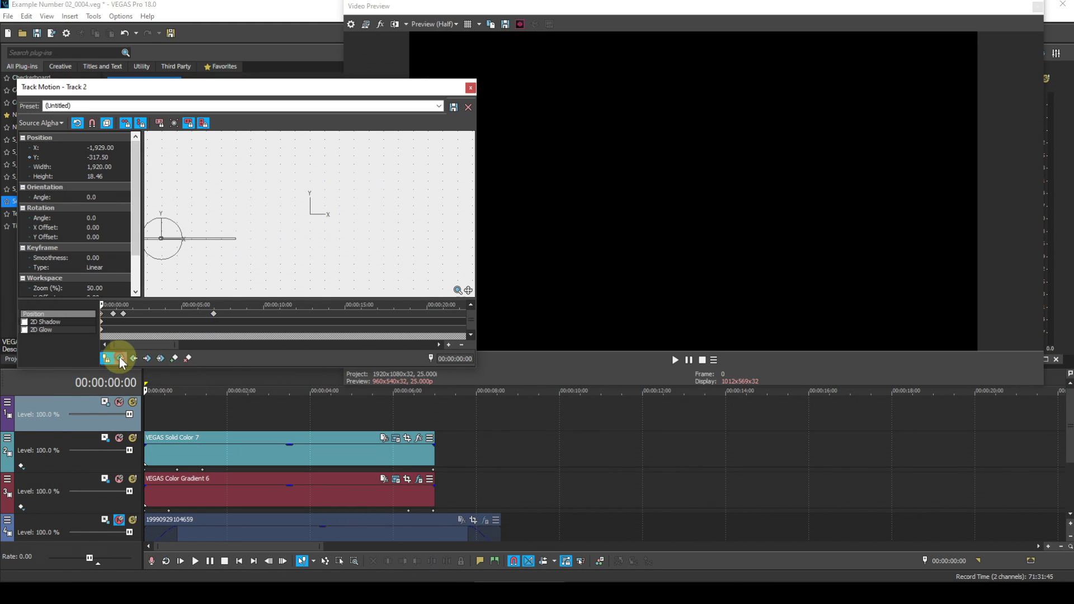
pyautogui.rightClick(103, 315)
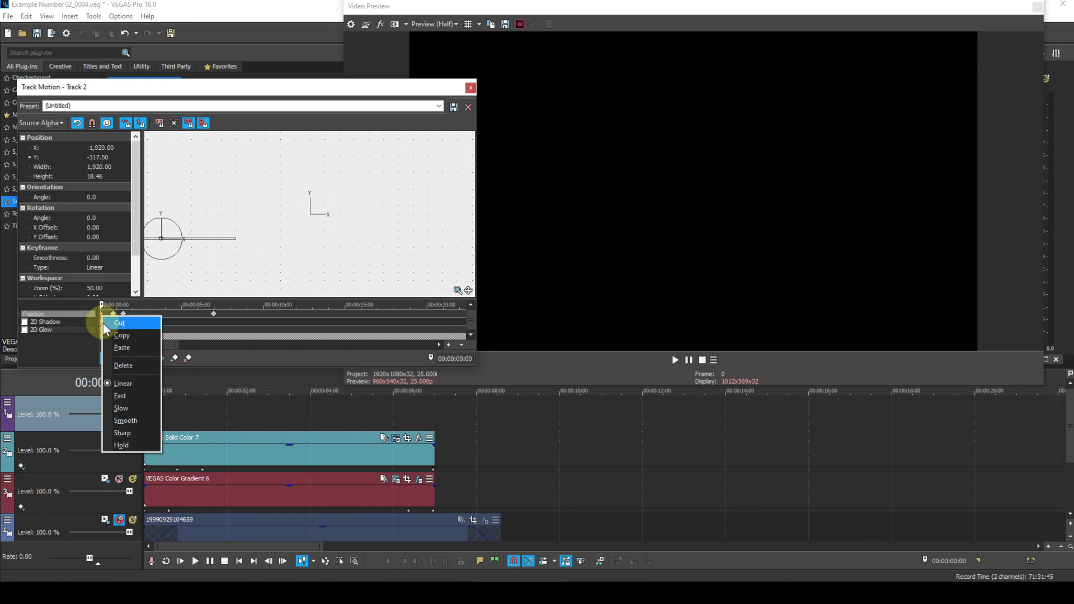
pyautogui.click(110, 333)
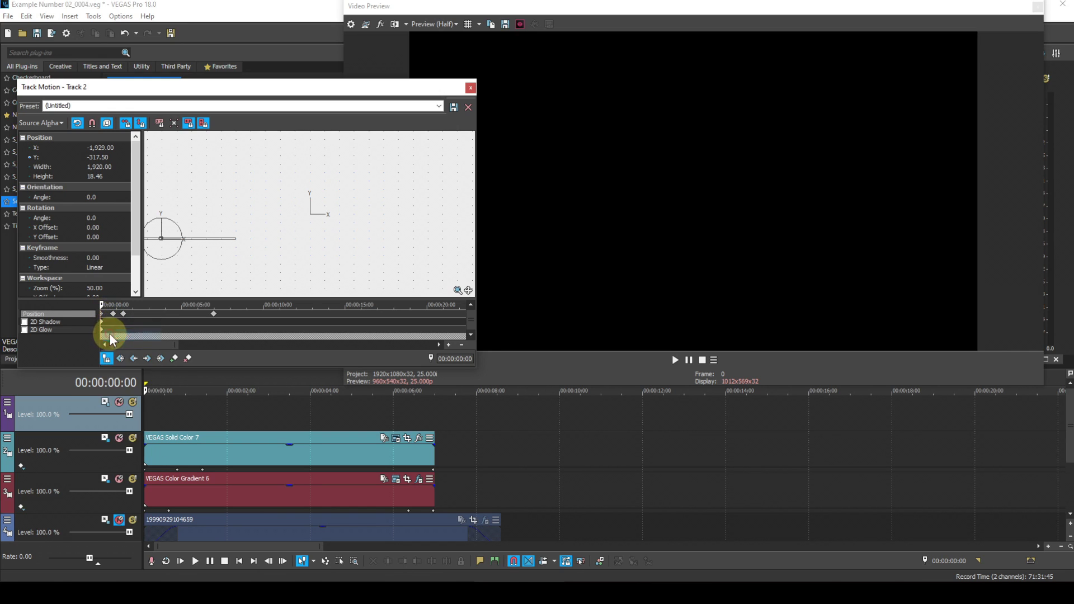
pyautogui.click(160, 357)
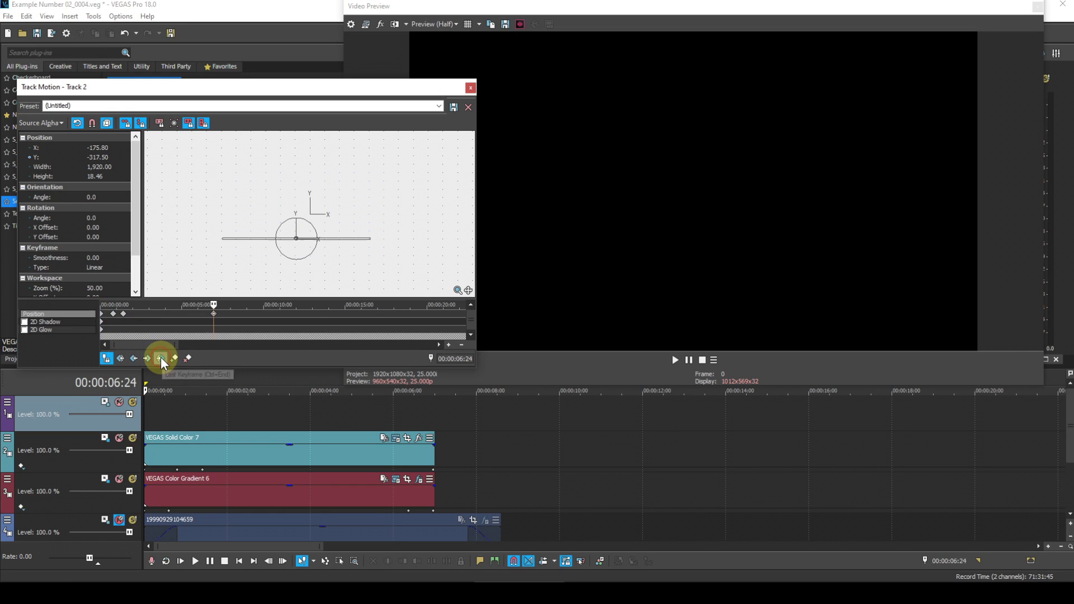
pyautogui.rightClick(213, 314)
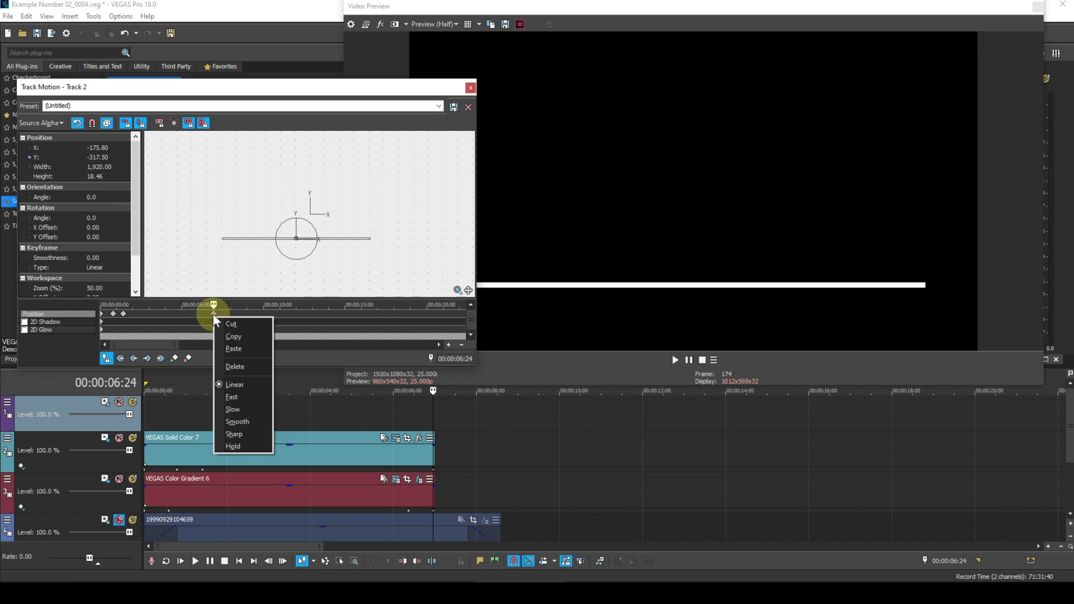
pyautogui.click(233, 348)
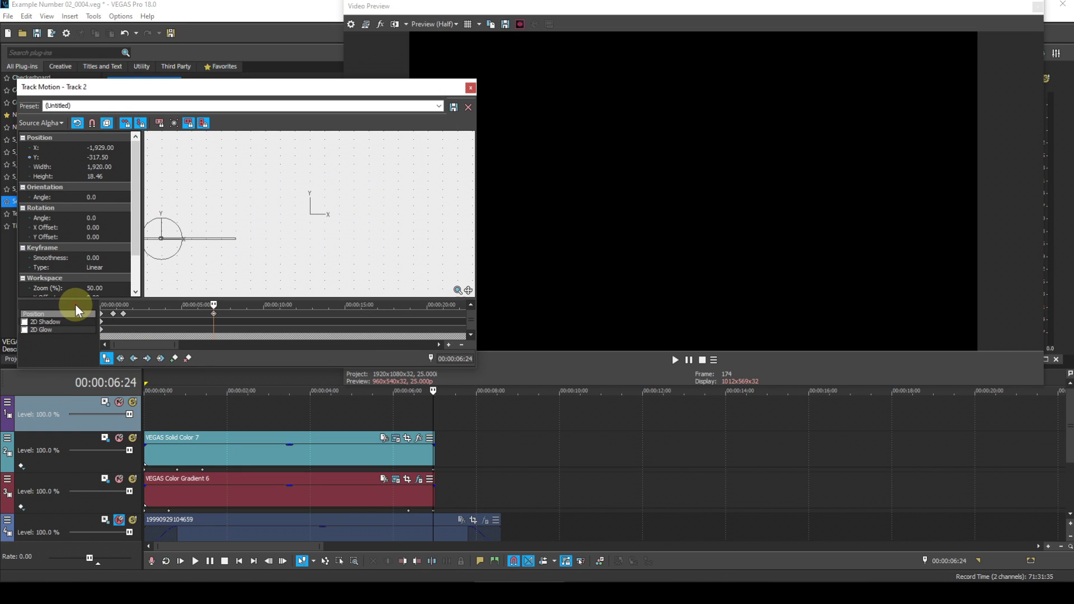
# Add a track 2 position keyframe at 00:00:06:04 and paste the copied off-screen start position into it
pyautogui.press('Left')
pyautogui.press('Left')
pyautogui.press('Left')
pyautogui.press('Left')
pyautogui.press('Left')
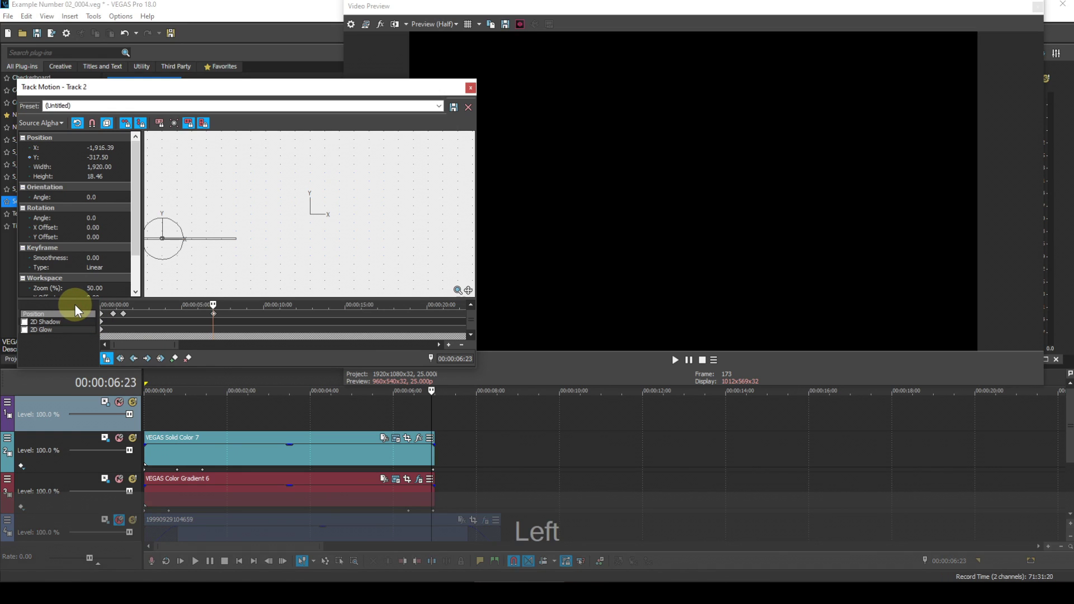
pyautogui.press('Left')
pyautogui.press('Left')
pyautogui.press('Left')
pyautogui.press('Left')
pyautogui.press('Left')
pyautogui.press('Left')
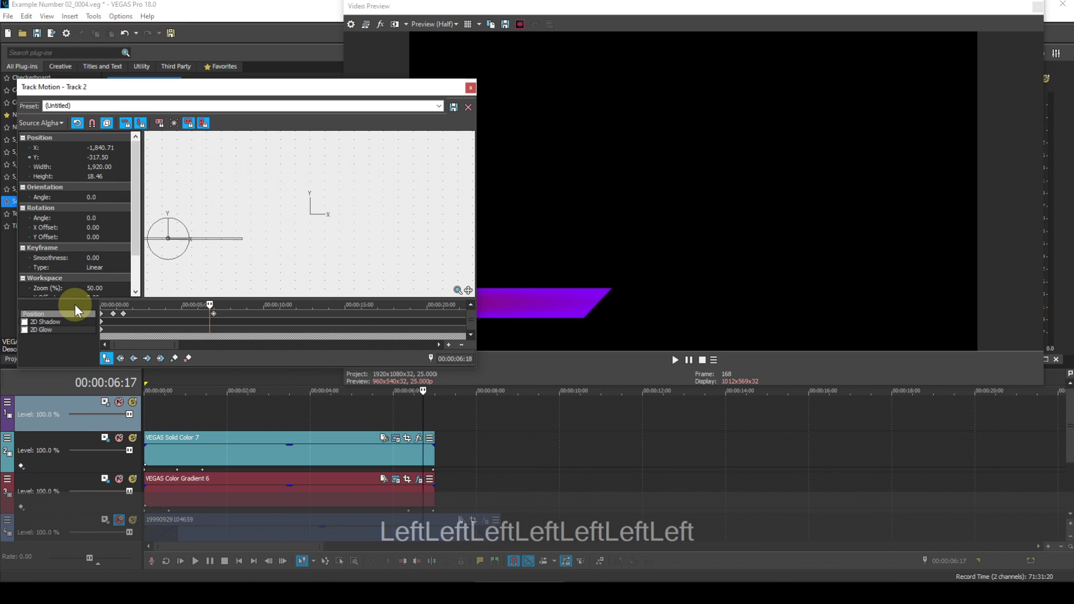
pyautogui.press('Left')
pyautogui.press('Left')
pyautogui.press('Left')
pyautogui.press('Left')
pyautogui.press('Left')
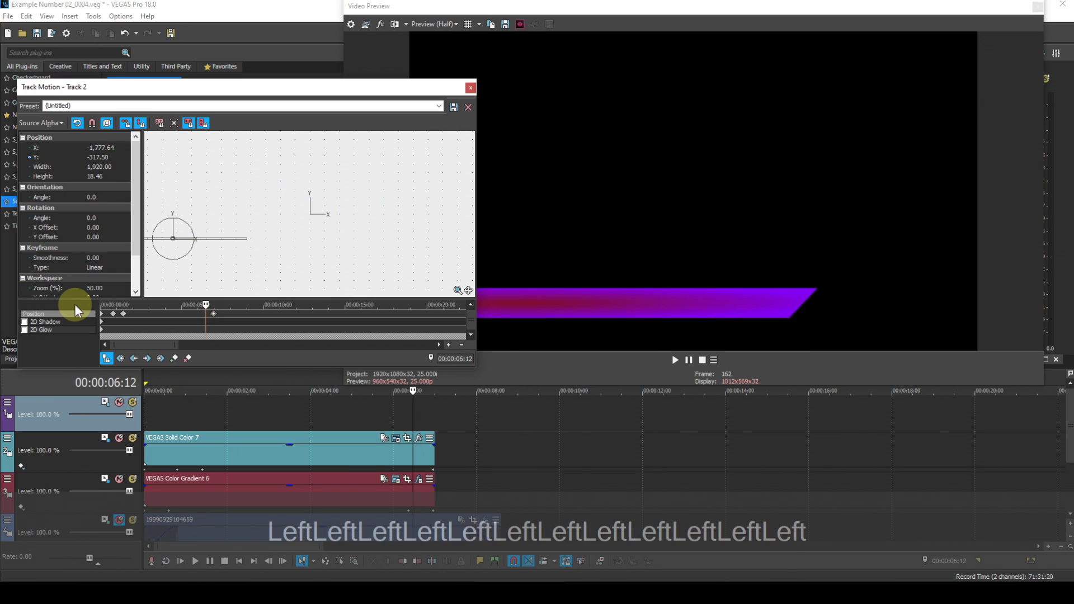
pyautogui.press('Left')
pyautogui.press('Left')
pyautogui.press('Left')
pyautogui.press('Left')
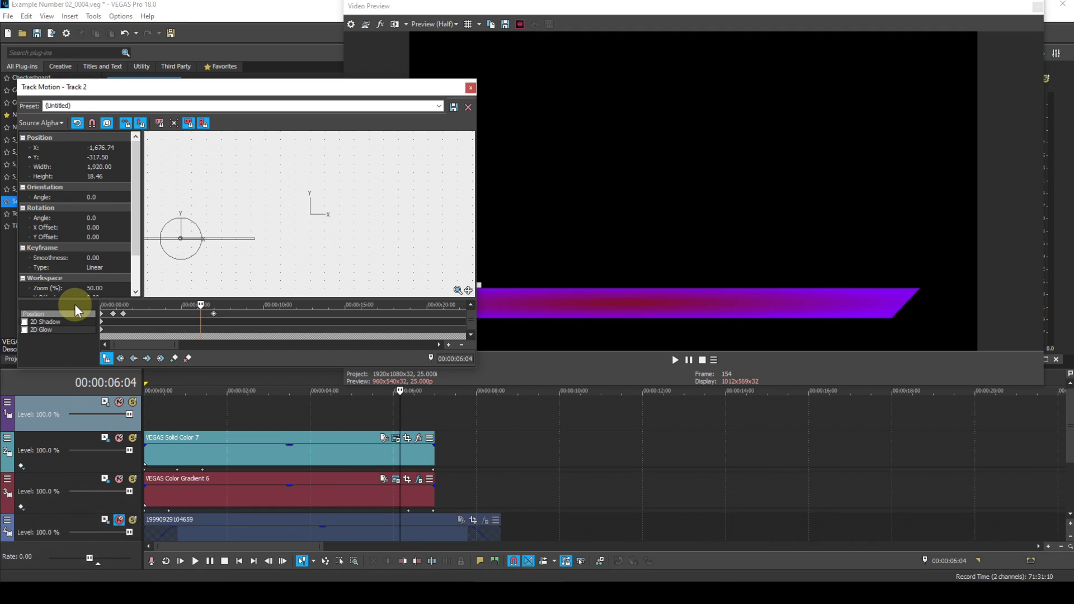
pyautogui.click(175, 357)
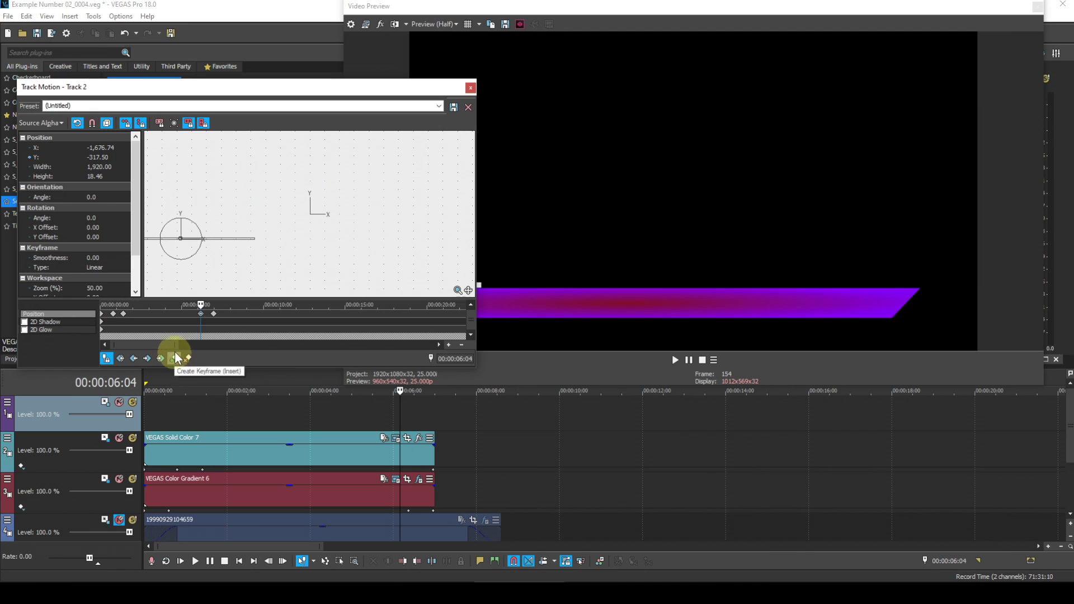
pyautogui.rightClick(201, 314)
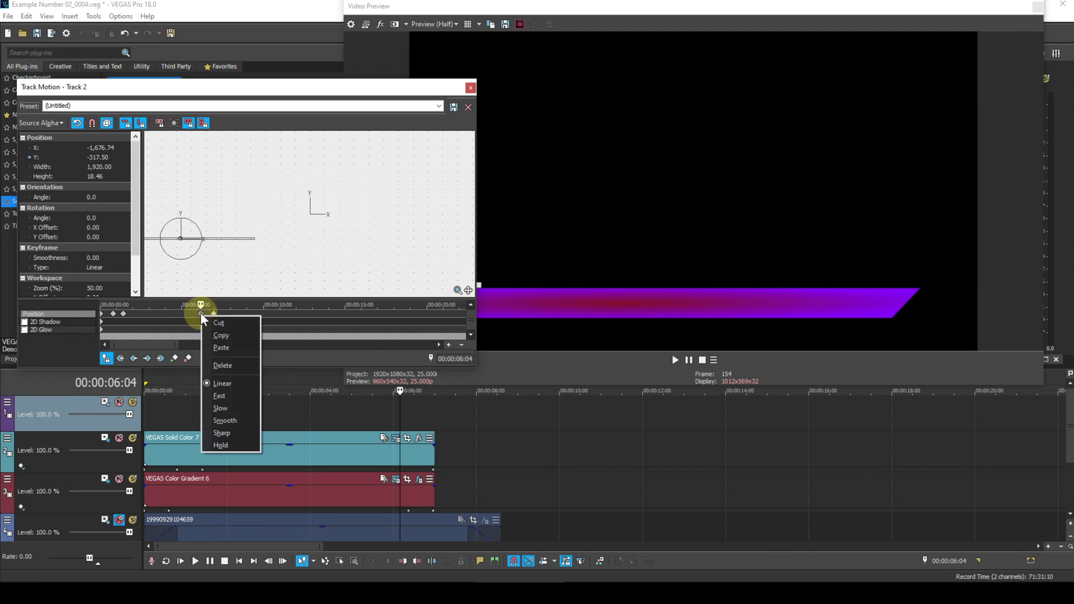
pyautogui.click(219, 347)
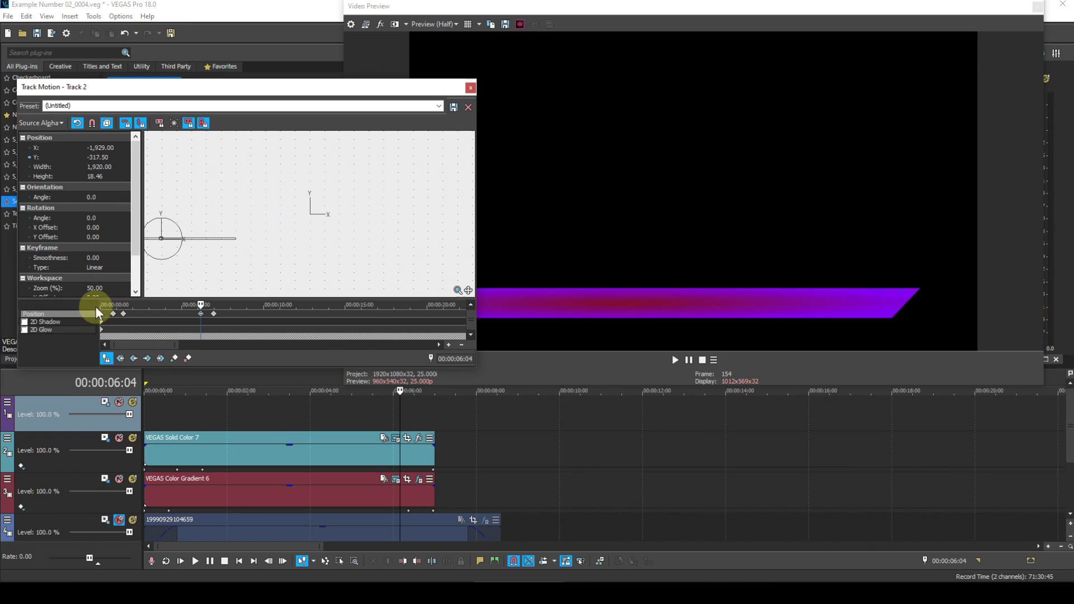
# Add a track 2 position keyframe at 00:00:05:14
pyautogui.press('Left')
pyautogui.press('Left')
pyautogui.press('Left')
pyautogui.press('Left')
pyautogui.press('Left')
pyautogui.press('Left')
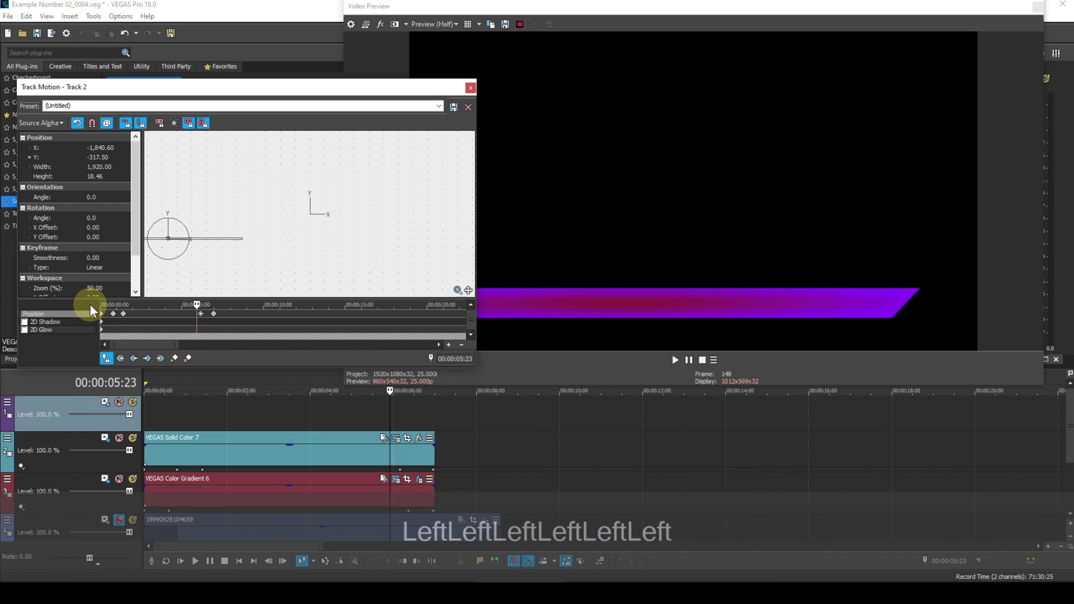
pyautogui.press('Left')
pyautogui.press('Left')
pyautogui.press('Left')
pyautogui.press('Left')
pyautogui.press('Left')
pyautogui.press('Left')
pyautogui.press('Left')
pyautogui.press('Left')
pyautogui.press('Left')
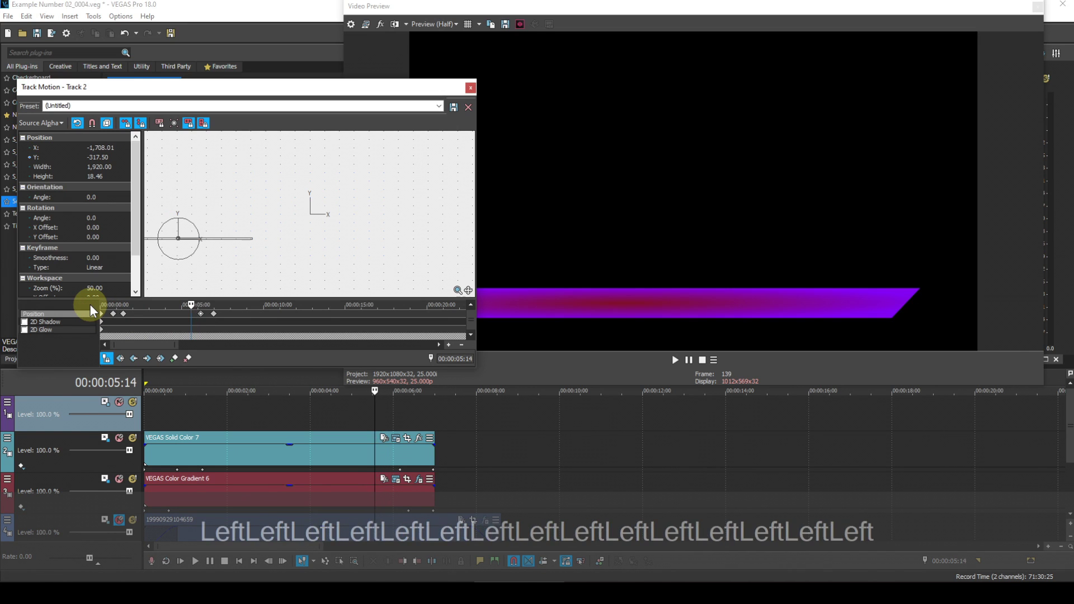
pyautogui.click(175, 359)
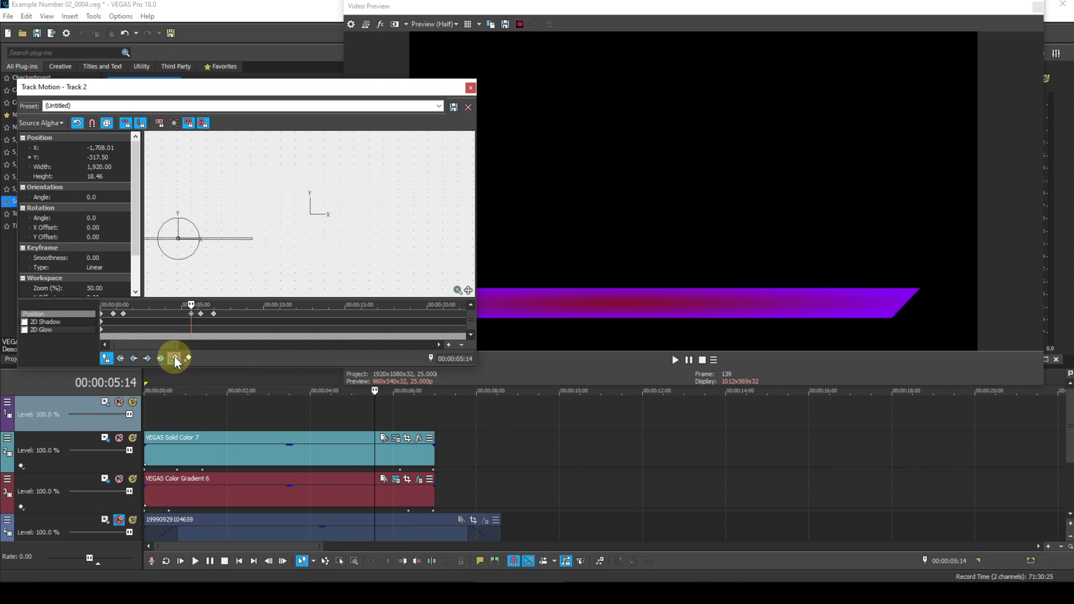
# Copy the position keyframe at 00:00:01:10 and paste it onto the one at 00:00:05:14
pyautogui.click(137, 358)
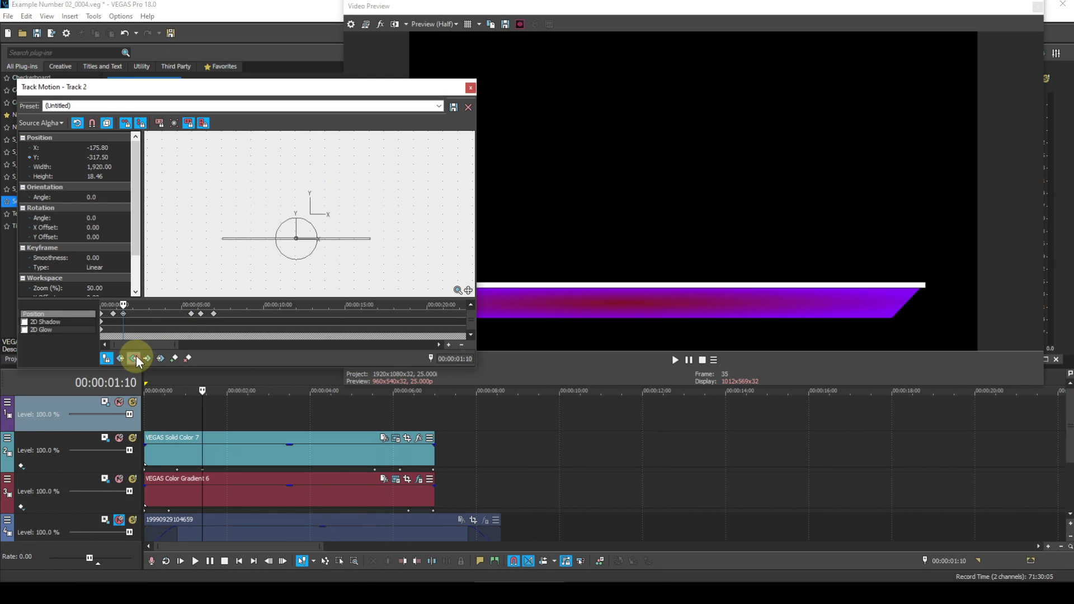
pyautogui.rightClick(124, 315)
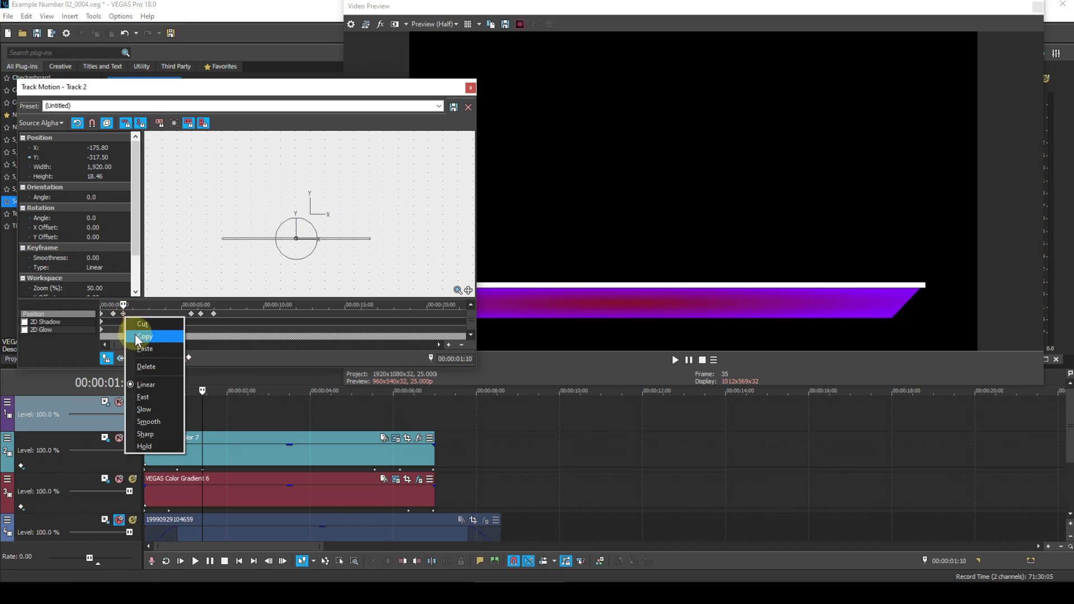
pyautogui.click(135, 333)
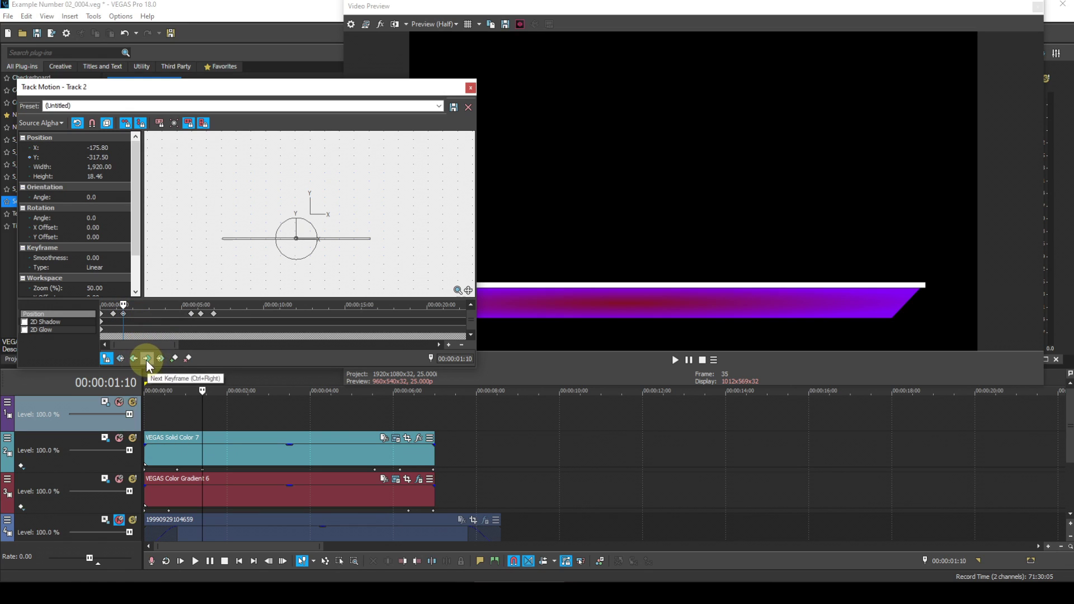
pyautogui.click(148, 360)
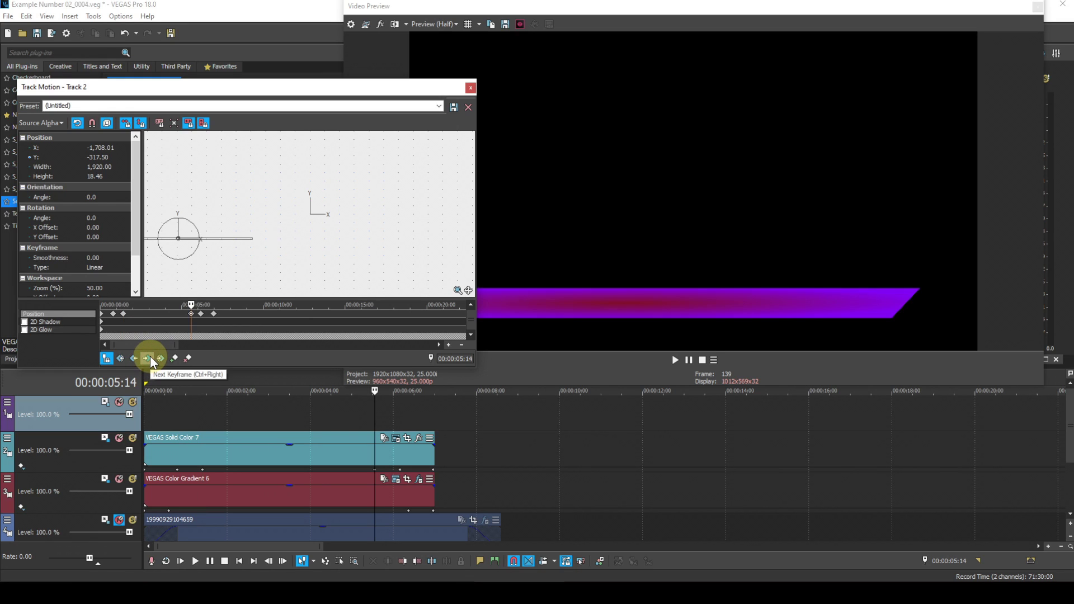
pyautogui.rightClick(191, 315)
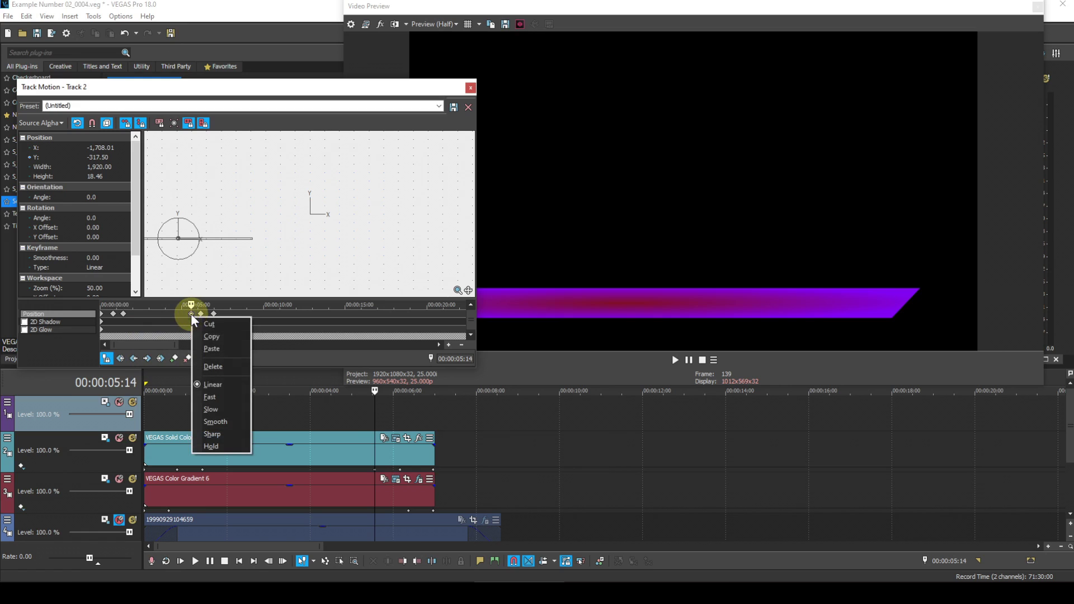
pyautogui.click(211, 349)
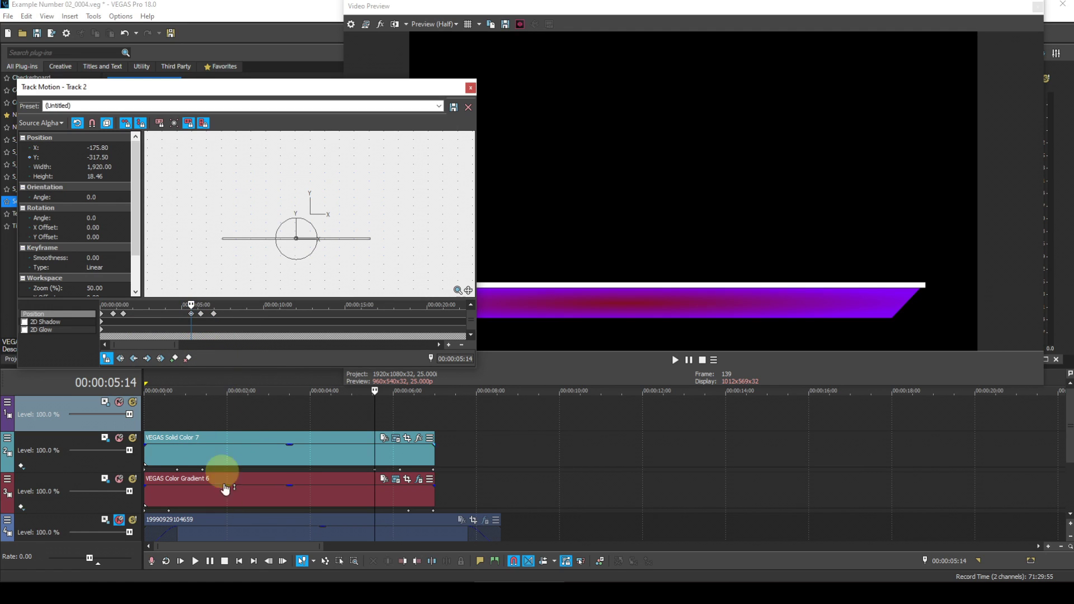
# Play the title animation from the start to check it, and close the track 2 Track Motion window
pyautogui.click(240, 559)
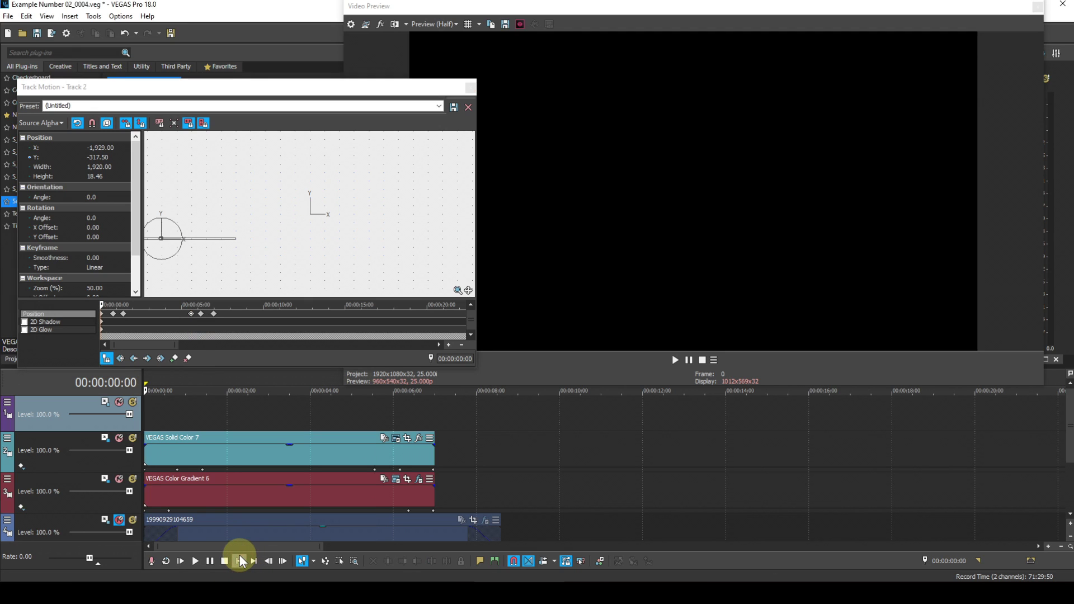
pyautogui.press('space')
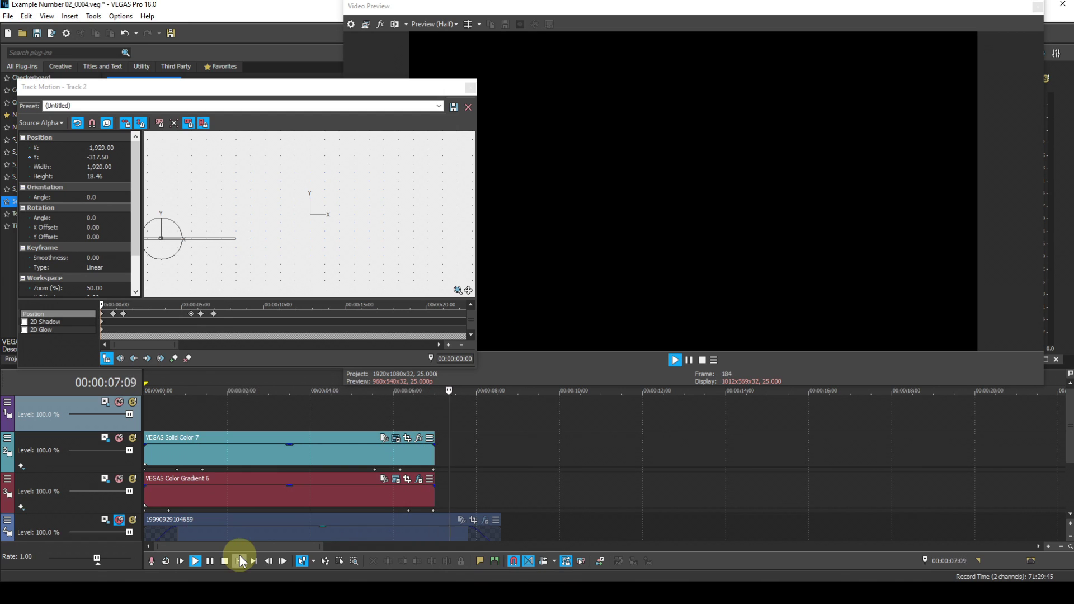
pyautogui.press('space')
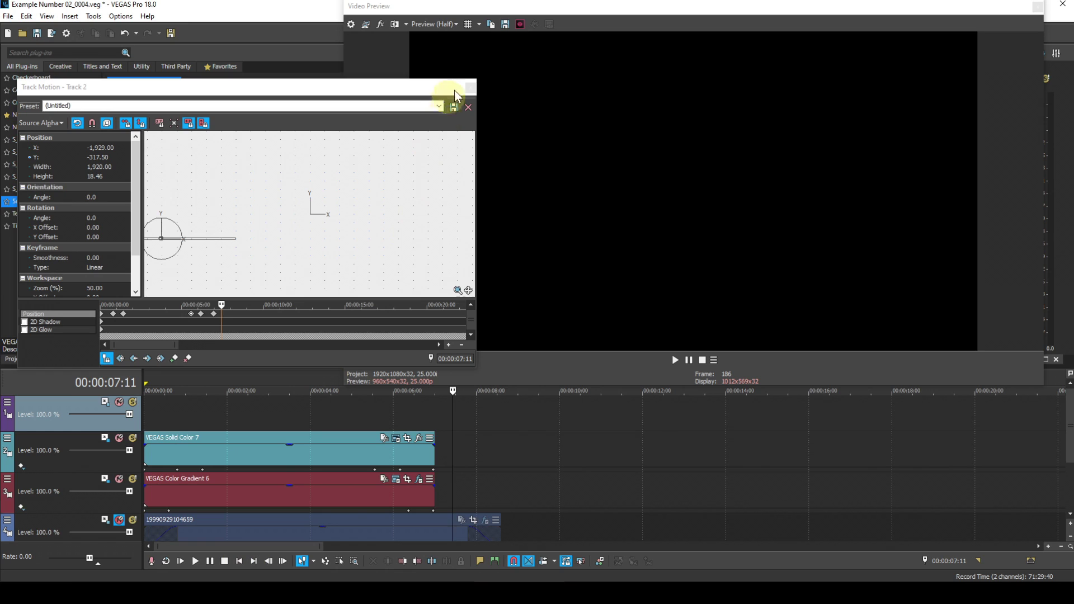
pyautogui.click(471, 88)
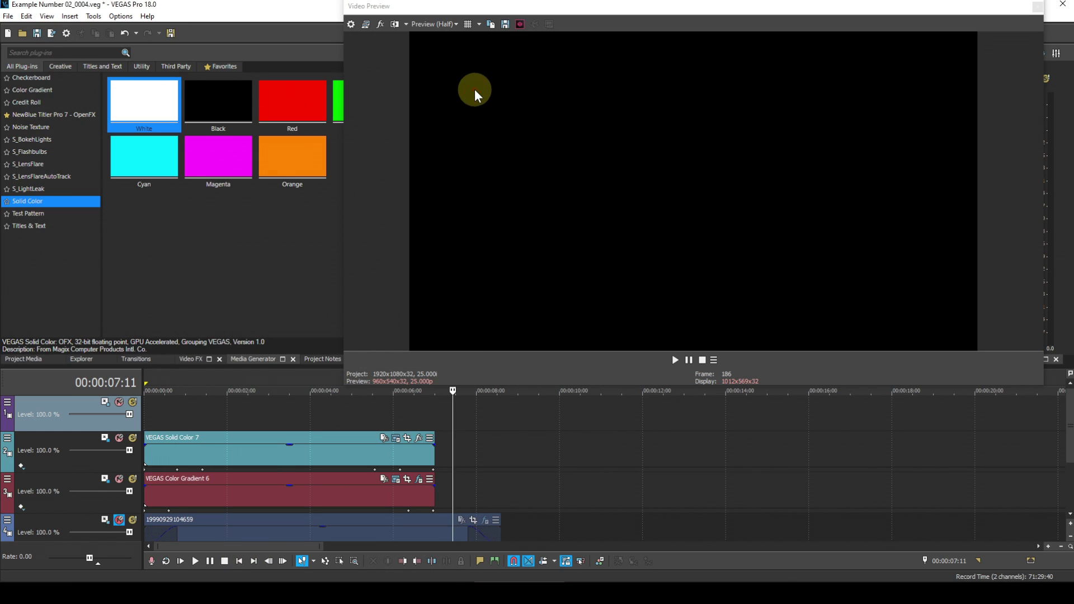
# Add the VEGAS Deform effect to the solid color event on track 2
pyautogui.moveTo(309, 444)
pyautogui.click(418, 440)
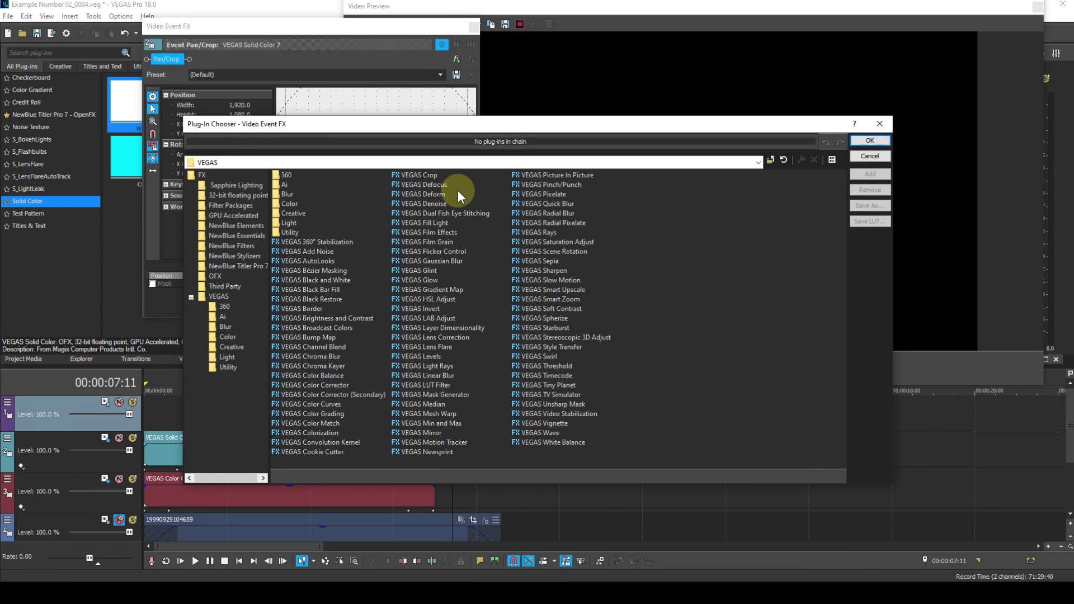
pyautogui.click(422, 192)
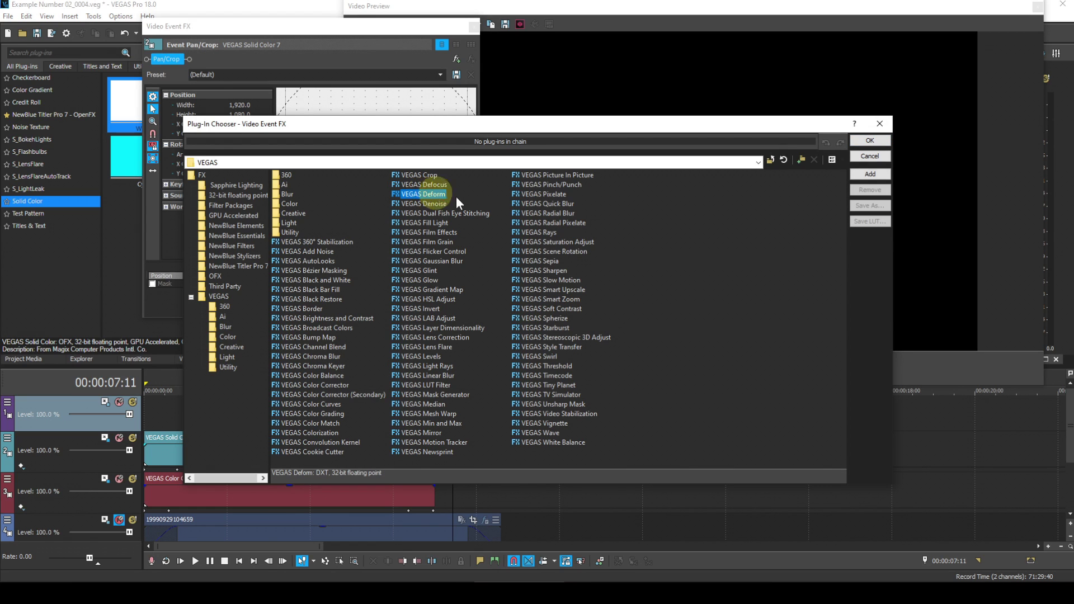
pyautogui.click(881, 139)
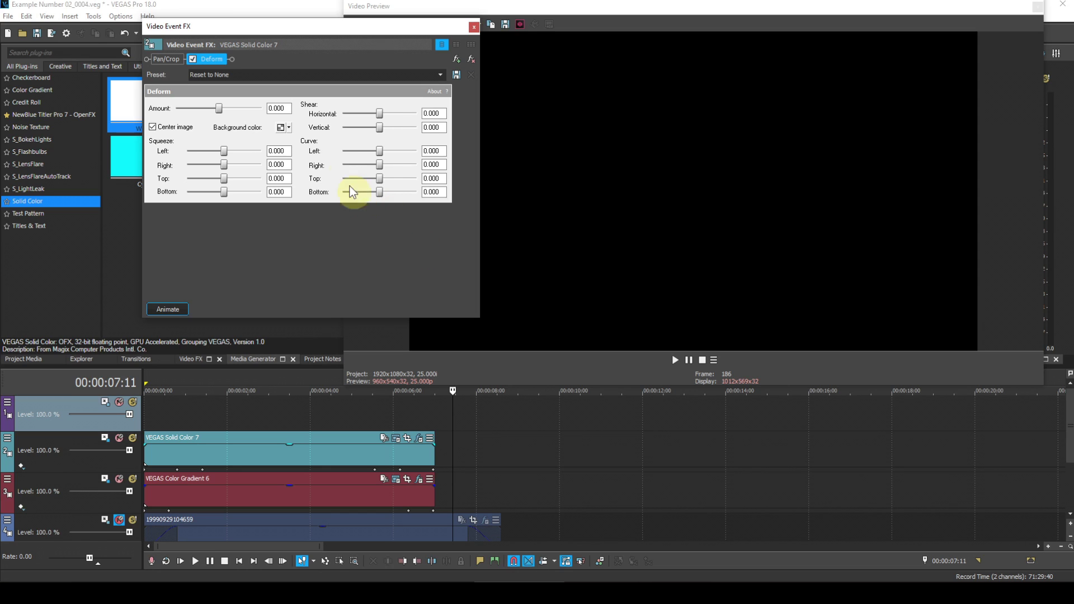
# Set the Deform amount to 0.474 and horizontal shear to -0.019, and turn off Center image
pyautogui.moveTo(287, 107); pyautogui.dragTo(268, 108)
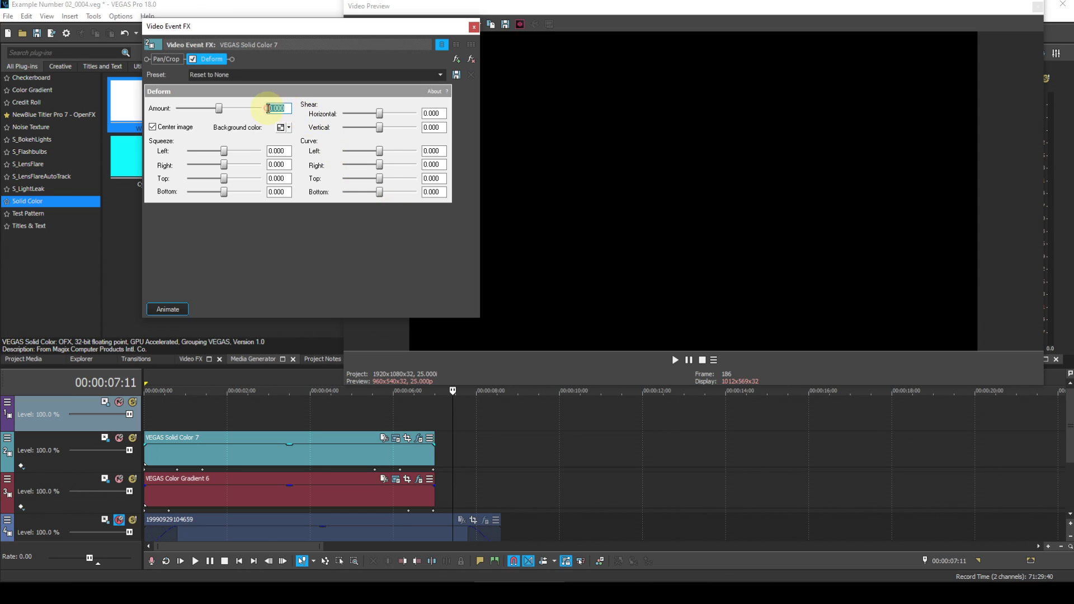
pyautogui.write('.474')
pyautogui.moveTo(444, 114); pyautogui.dragTo(408, 113)
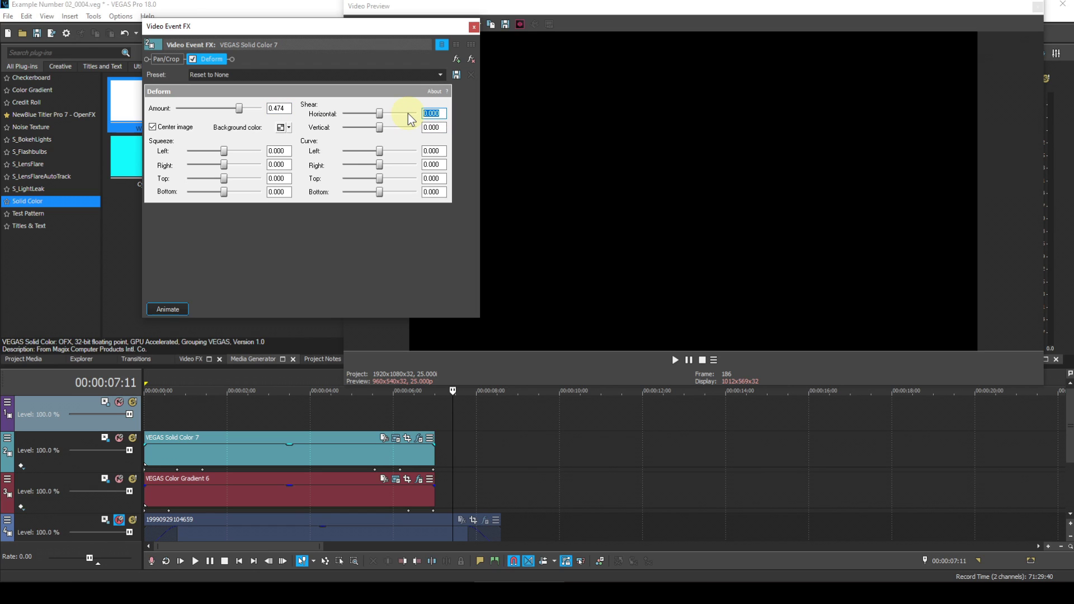
pyautogui.write('-')
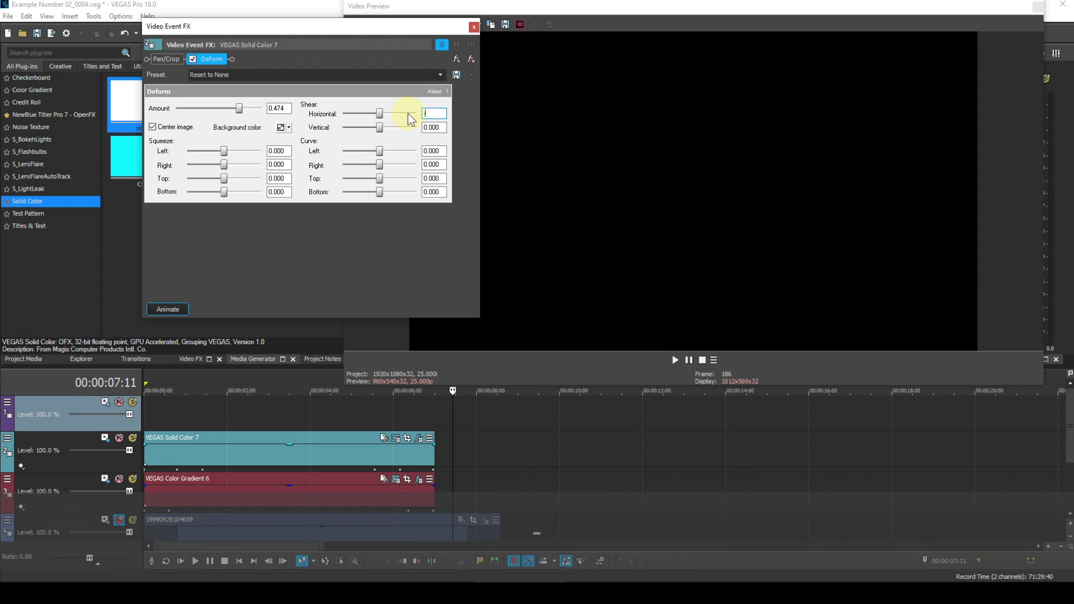
pyautogui.write('0.019')
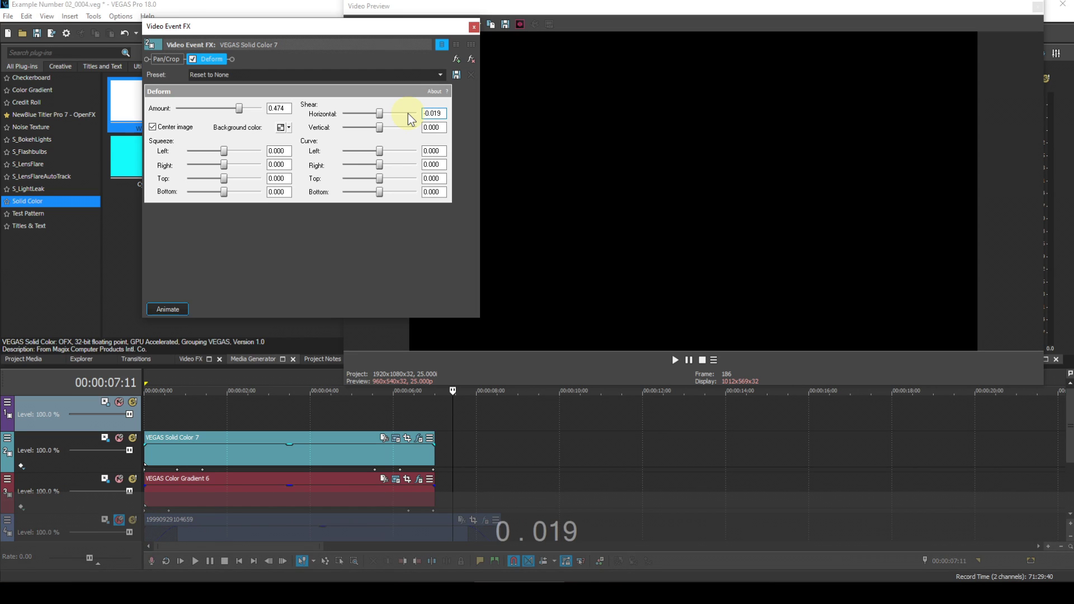
pyautogui.press('Return')
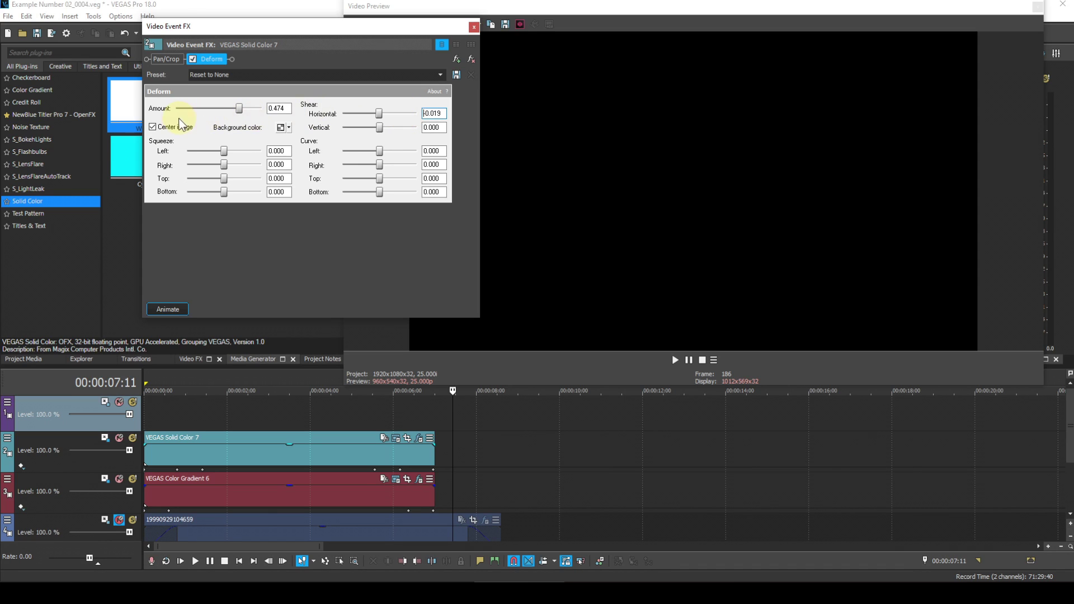
pyautogui.click(157, 130)
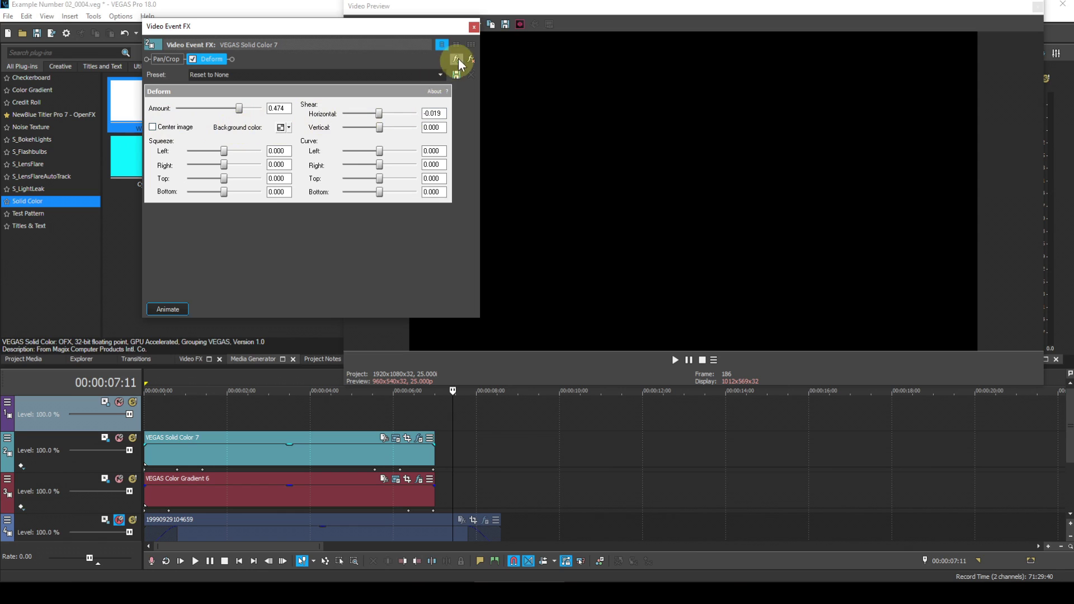
# Close the Video Event FX window and play the title animation from the start to check the slanted white line
pyautogui.click(473, 26)
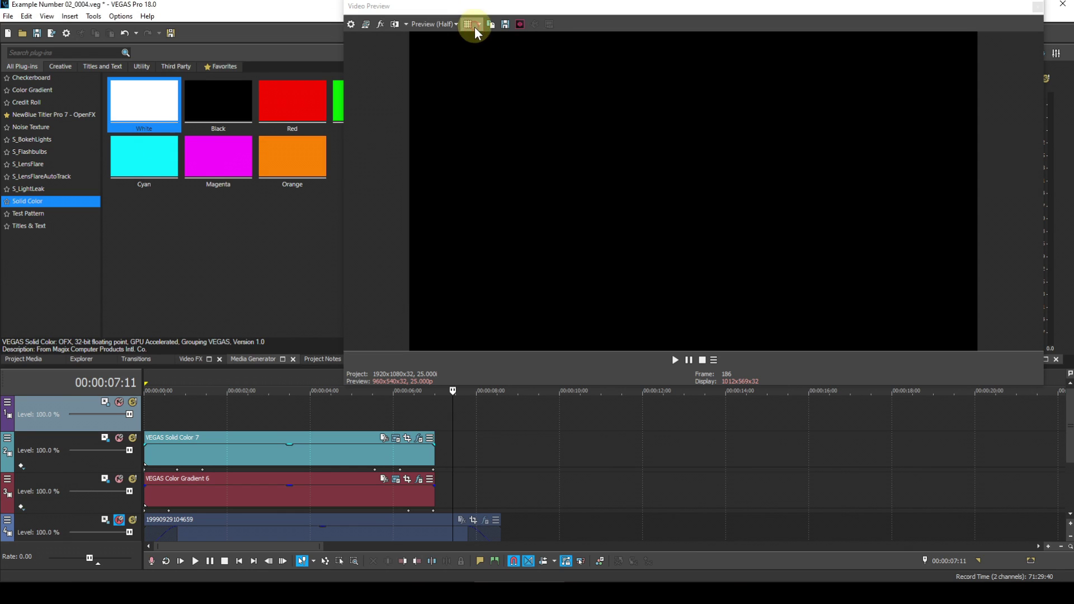
pyautogui.click(318, 408)
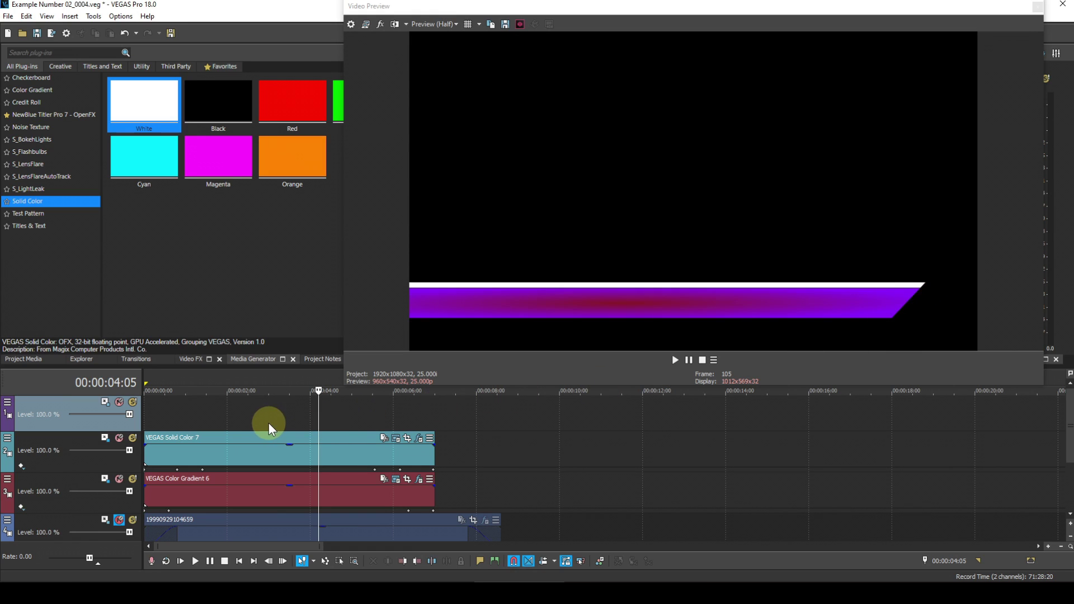
pyautogui.click(239, 559)
pyautogui.press('space')
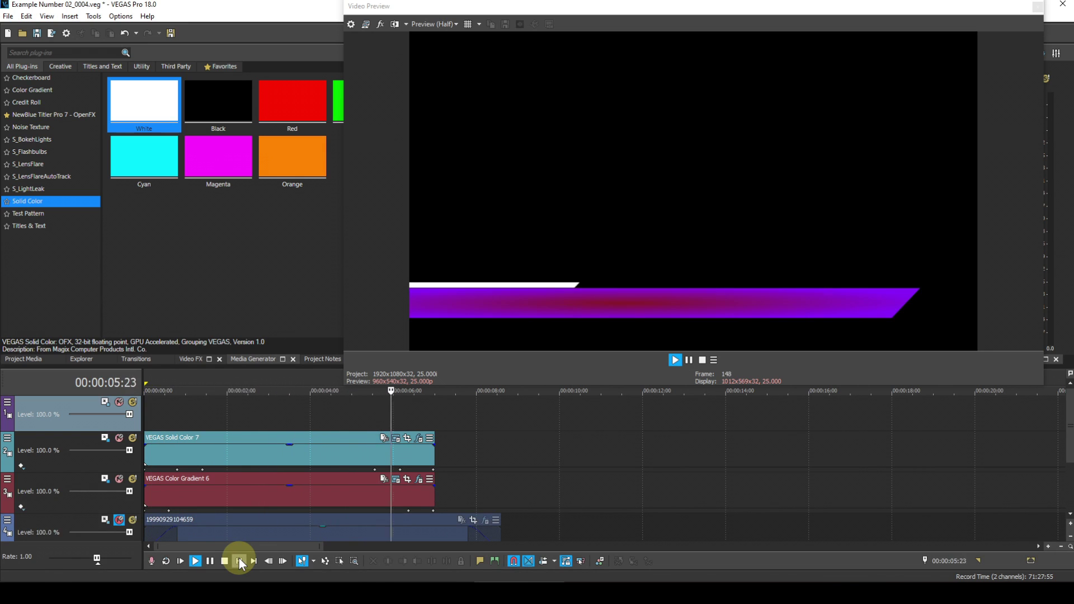
pyautogui.press('space')
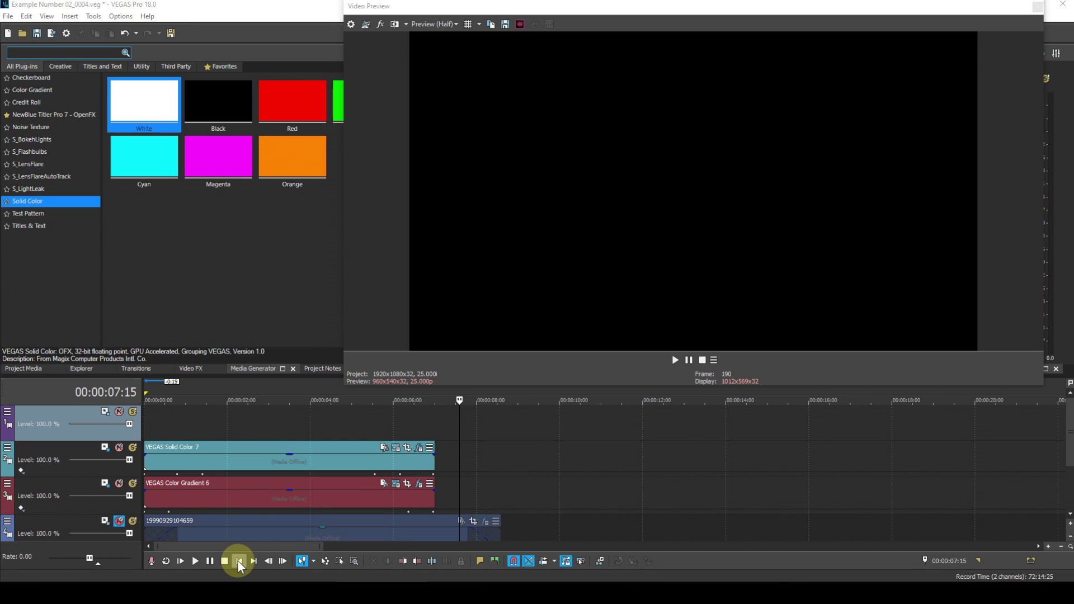
# Add a default Titles & Text event at the start of track 1, set its duration to 00:00:07:00, and trim it to the events below
pyautogui.click(41, 226)
pyautogui.moveTo(143, 109); pyautogui.dragTo(143, 429)
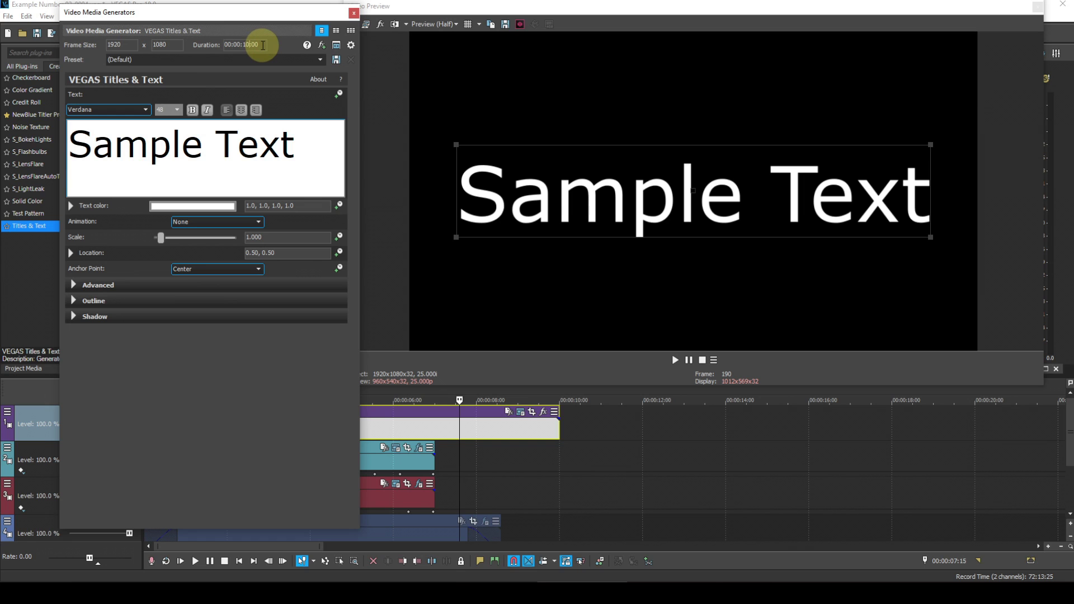
pyautogui.press('BackSpace')
pyautogui.press('BackSpace')
pyautogui.write('07')
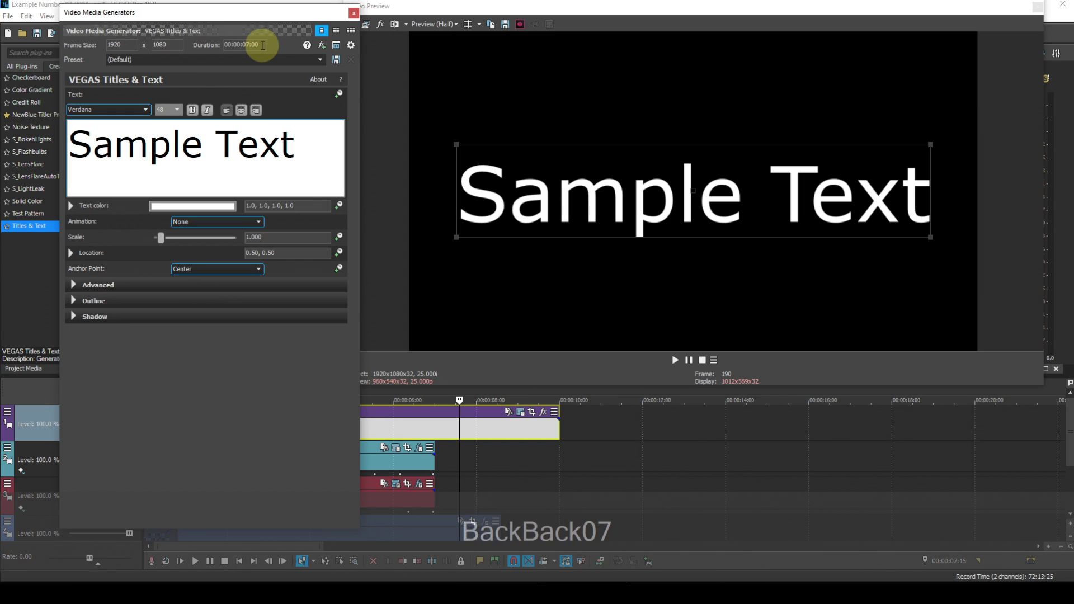
pyautogui.press('Return')
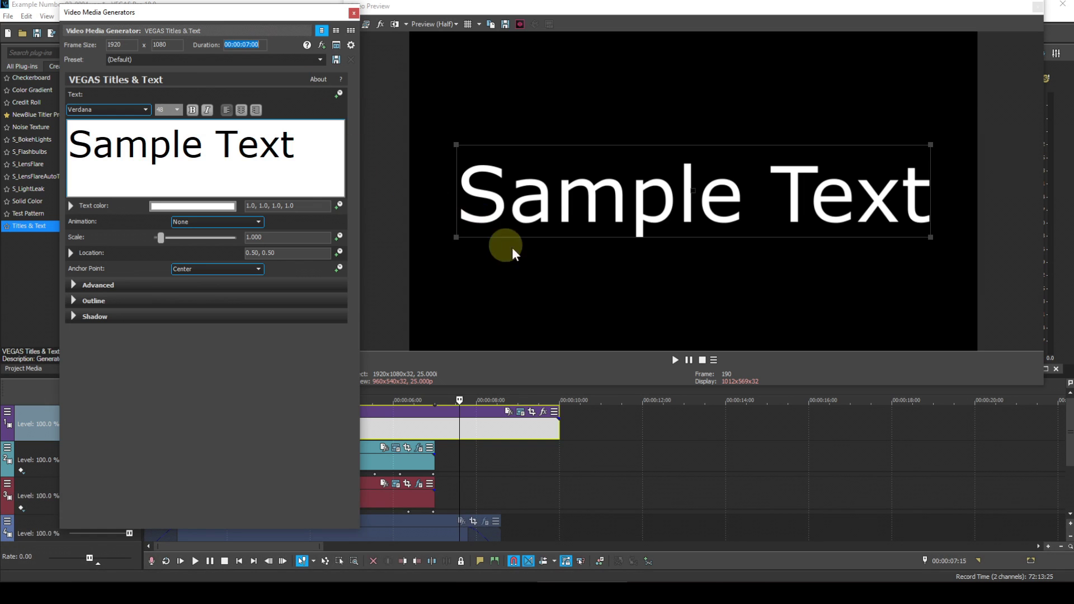
pyautogui.moveTo(562, 431); pyautogui.dragTo(443, 430)
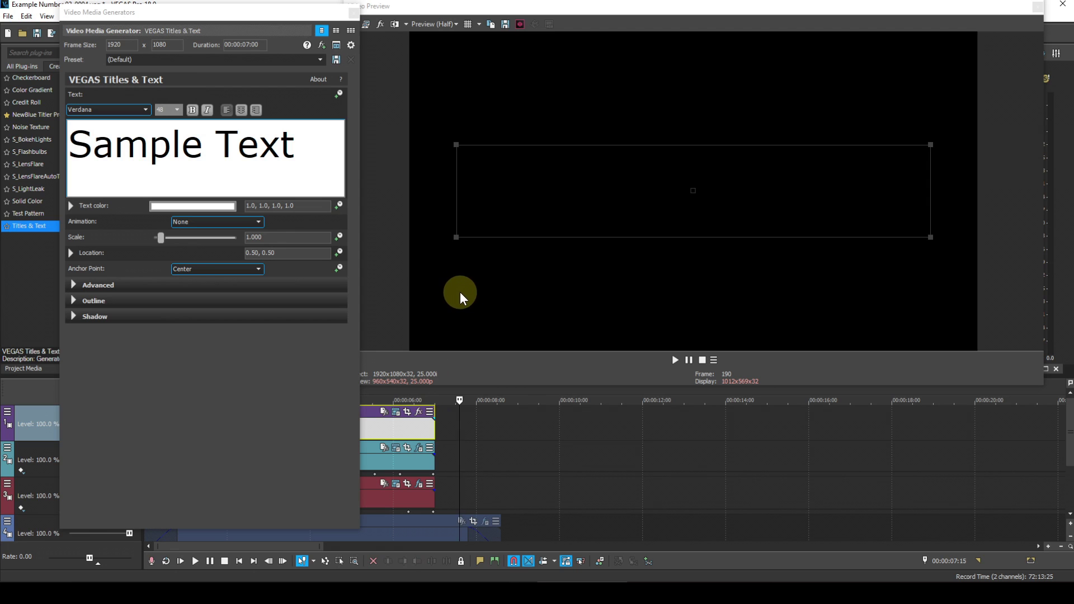
# Set the font of all the sample text to Times New Roman at size 14
pyautogui.click(300, 150)
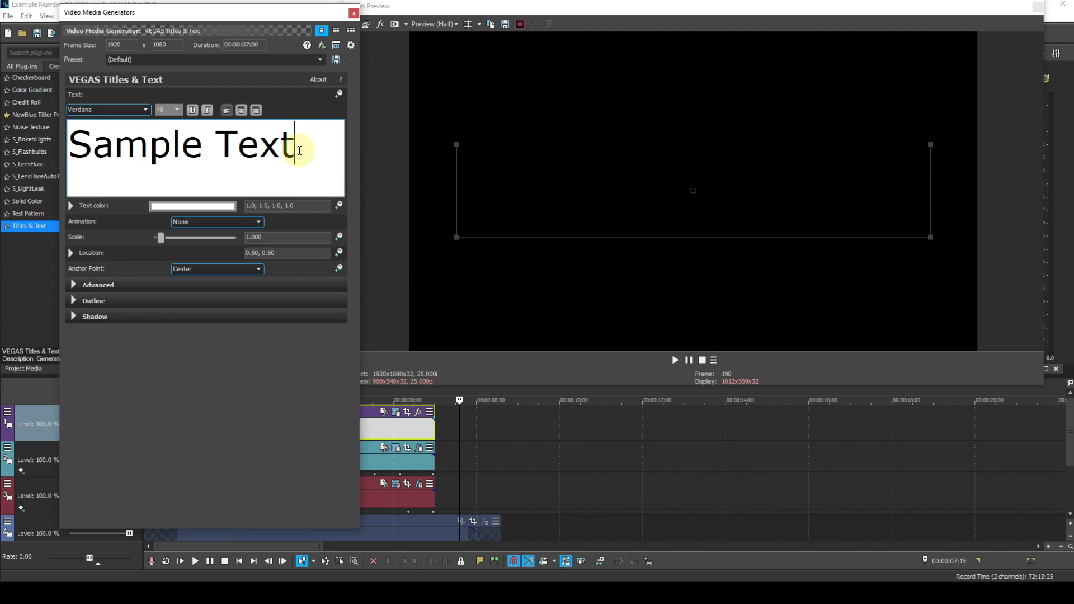
pyautogui.hotkey('ctrl', 'a')
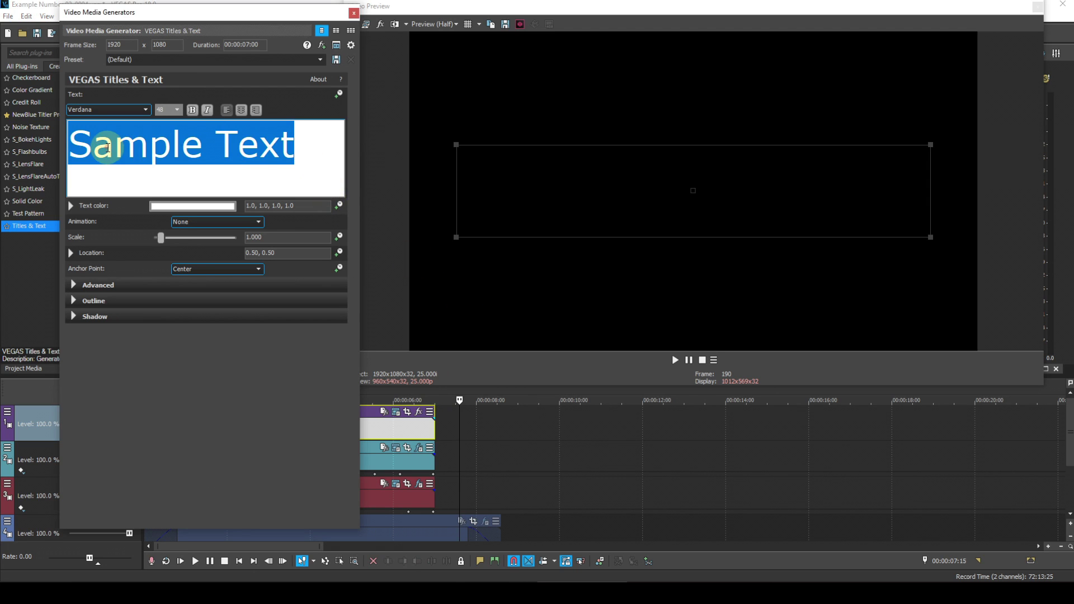
pyautogui.click(146, 111)
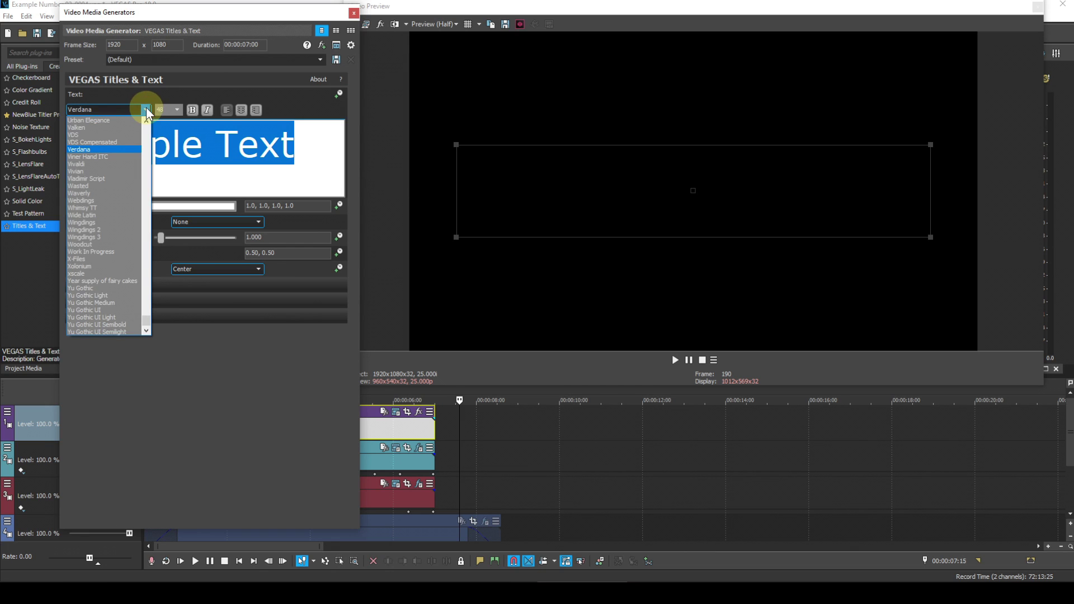
pyautogui.hotkey('shift', 't')
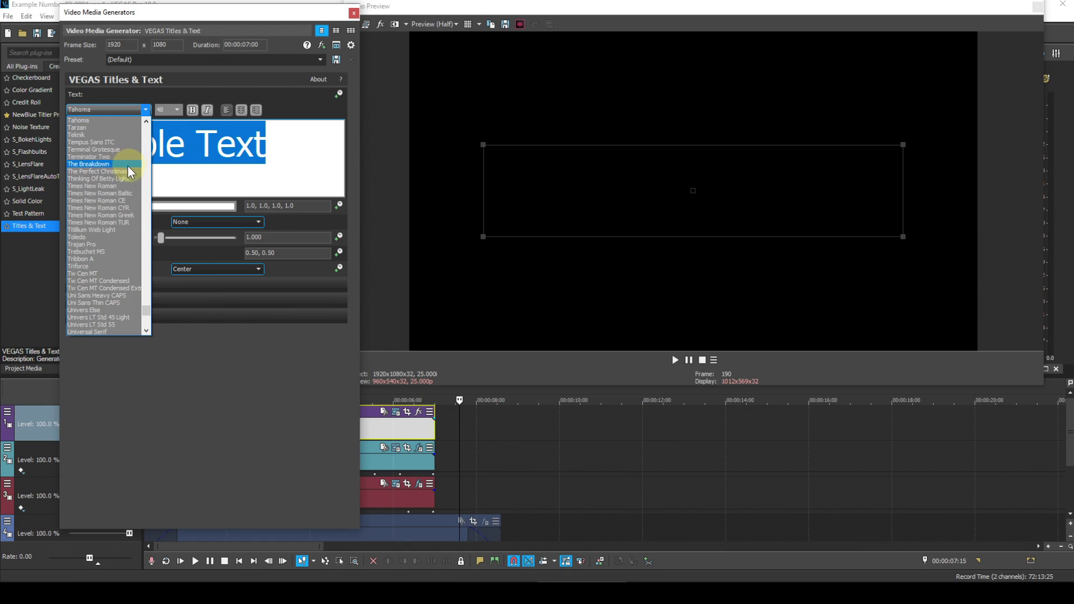
pyautogui.click(122, 186)
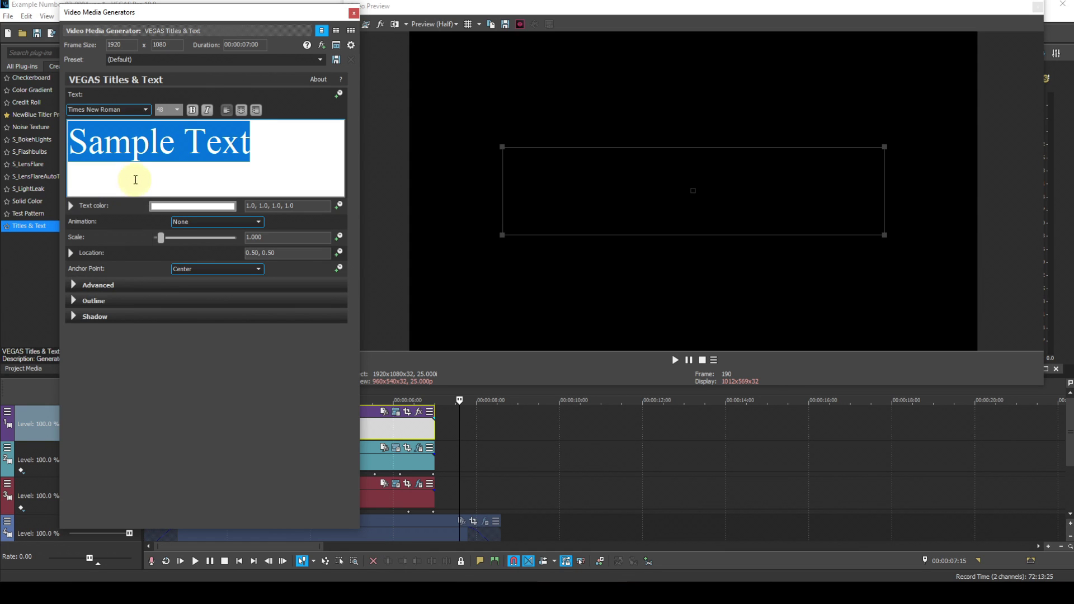
pyautogui.click(180, 114)
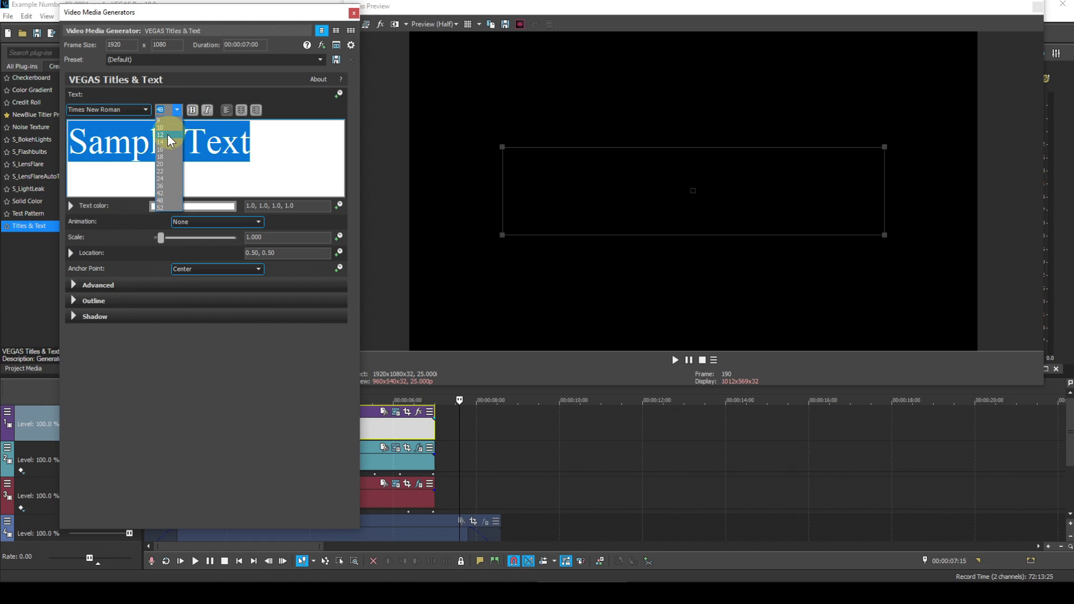
pyautogui.click(168, 142)
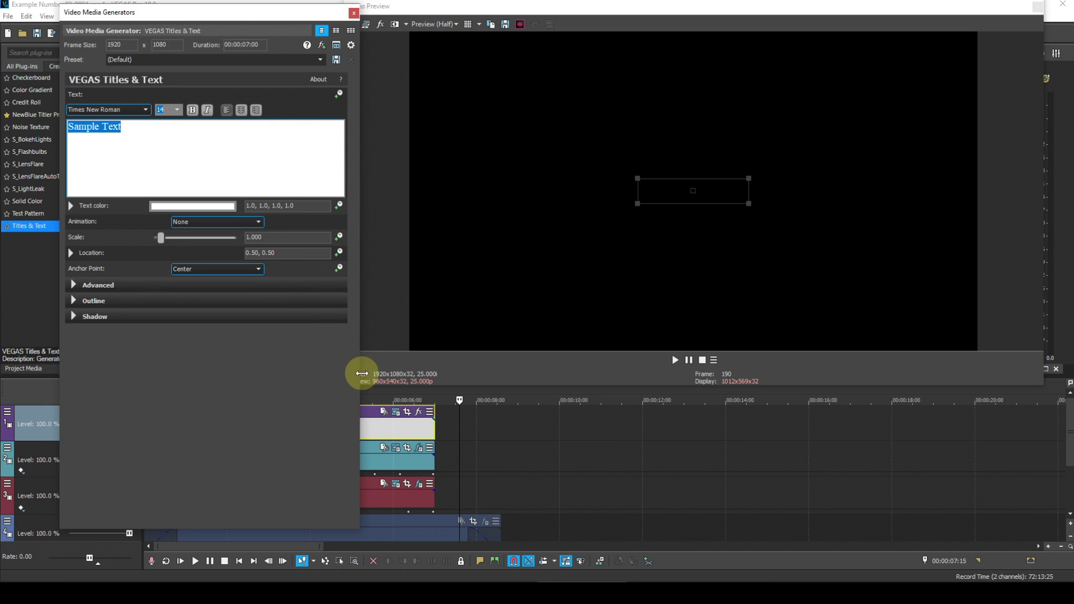
# Move the text onto the gradient bar at a location of about 0.23, 0.16 and set its anchor point to Center Left
pyautogui.click(373, 400)
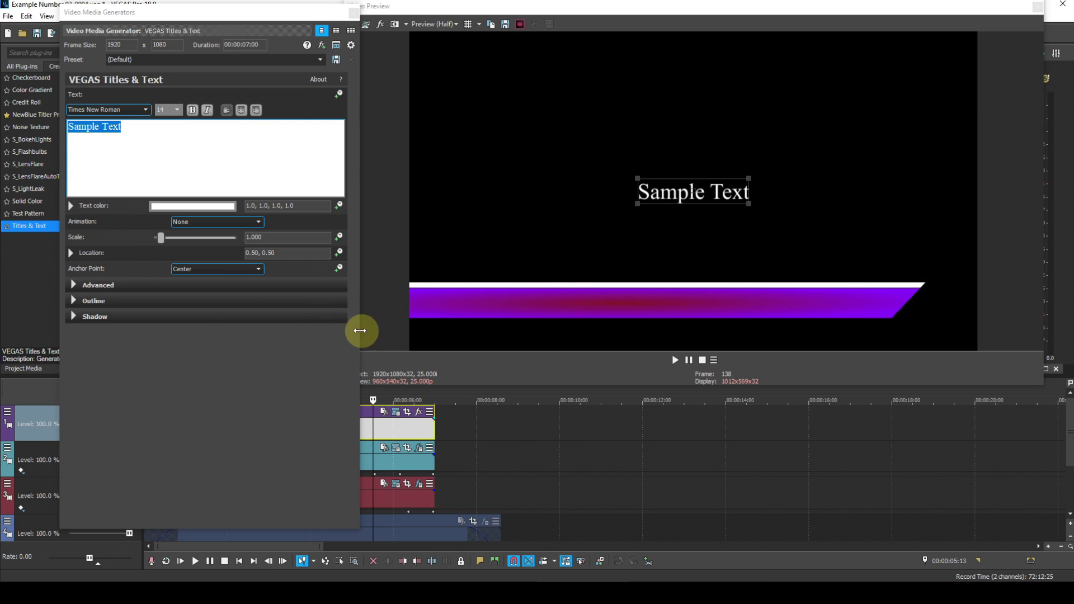
pyautogui.click(71, 252)
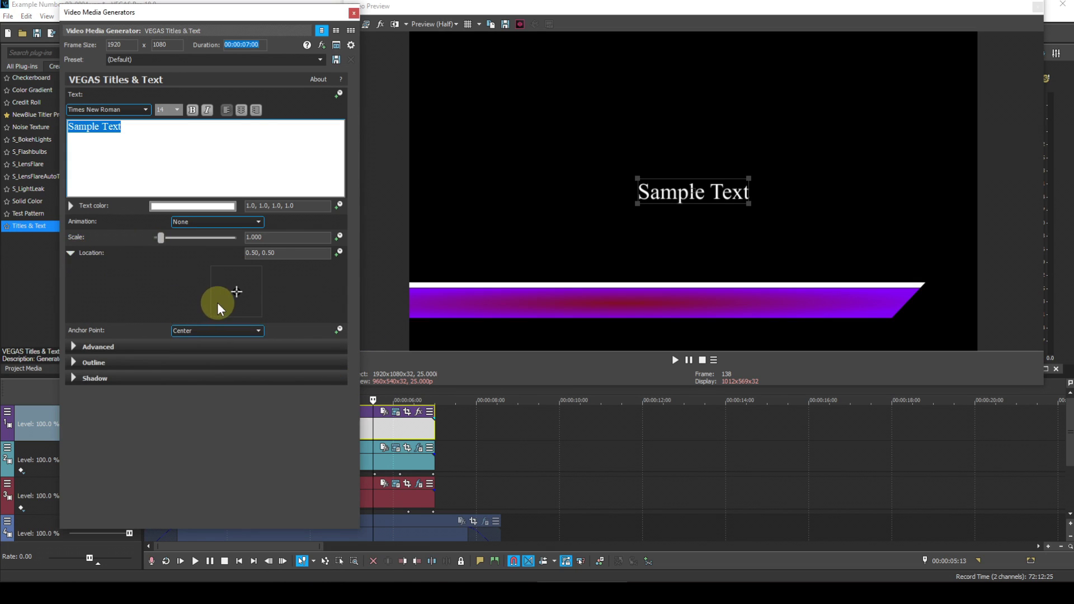
pyautogui.moveTo(236, 290); pyautogui.dragTo(222, 308)
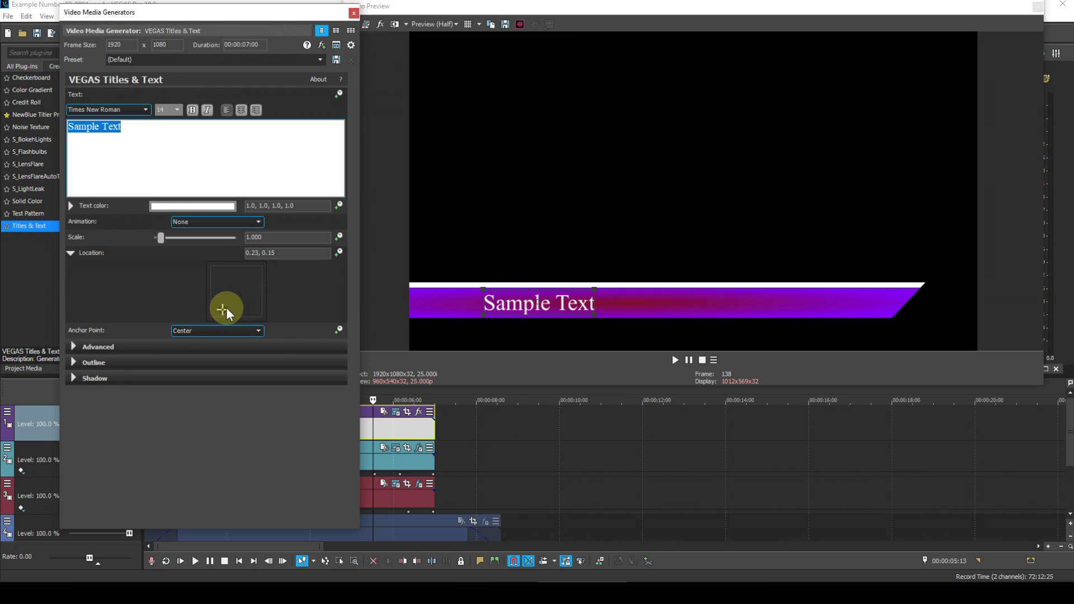
pyautogui.press('ctrl')
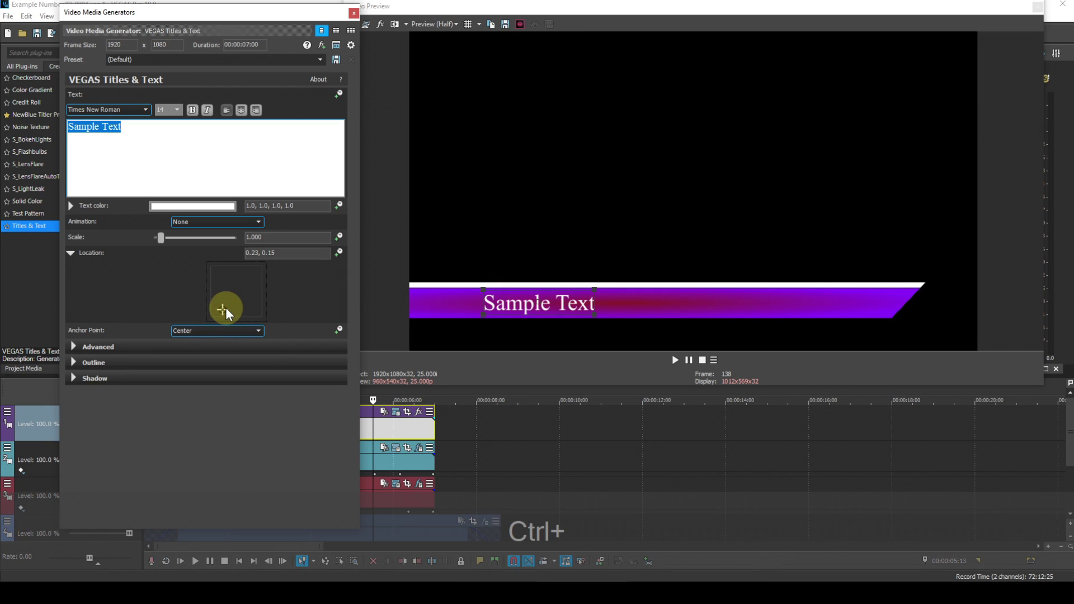
pyautogui.moveTo(226, 307); pyautogui.dragTo(222, 309)
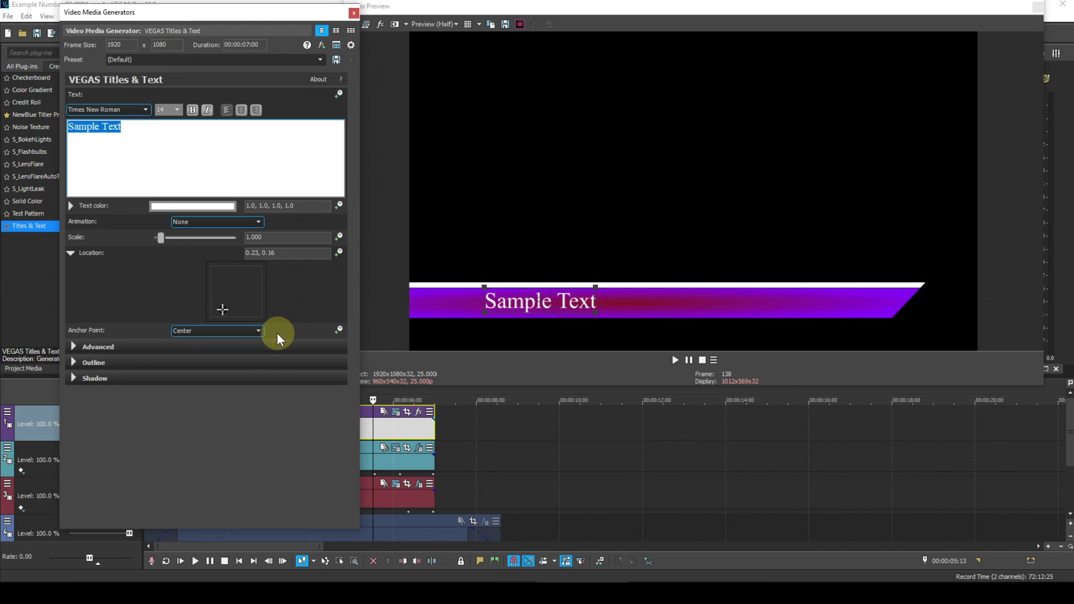
pyautogui.click(259, 330)
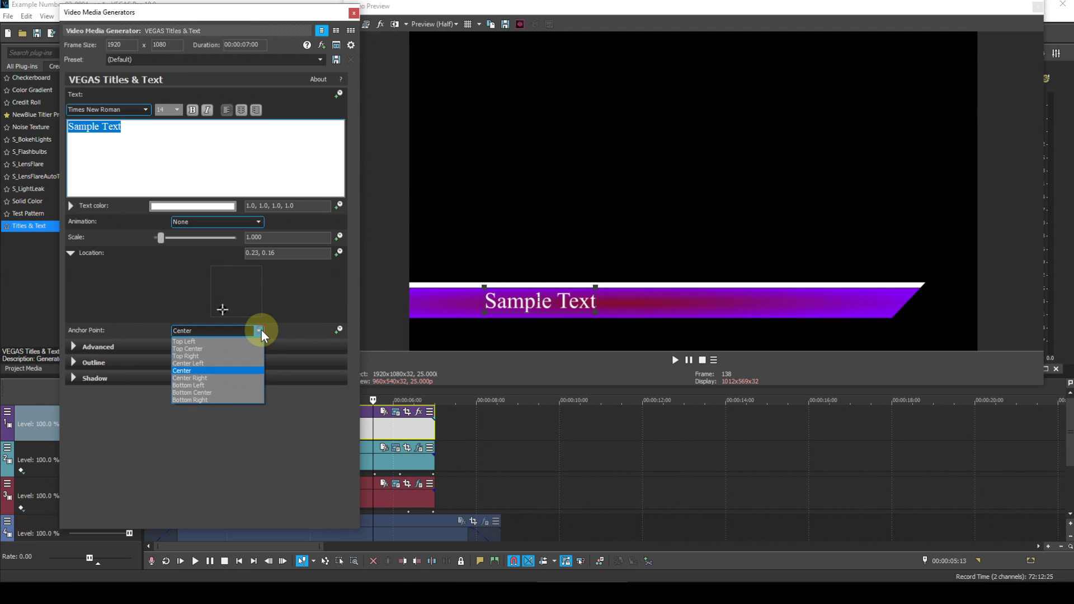
pyautogui.click(207, 363)
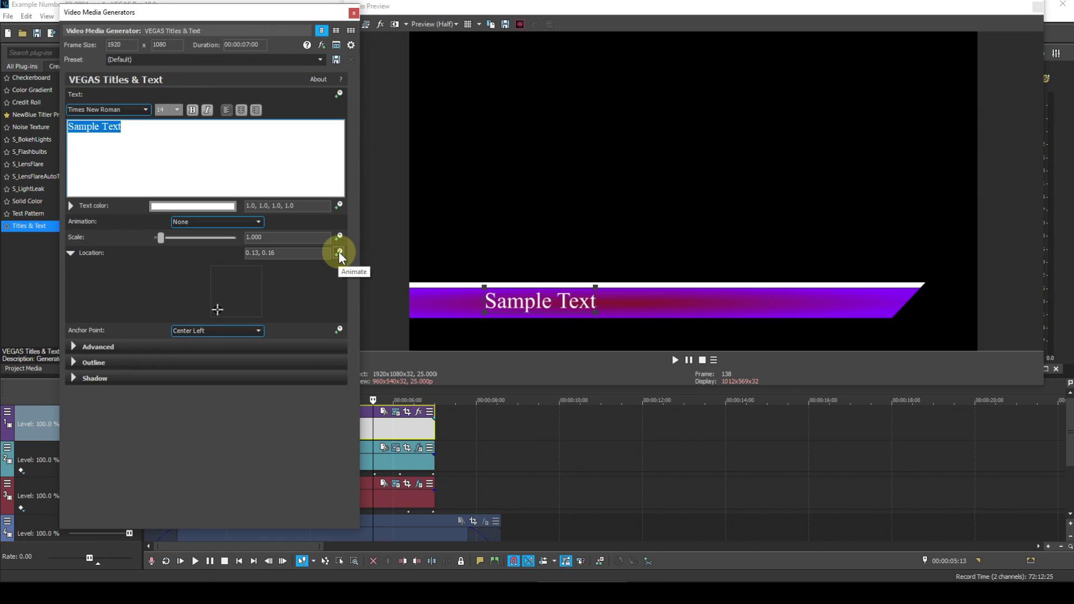
# Enable keyframe animation for the title's text color and outline color
pyautogui.click(338, 206)
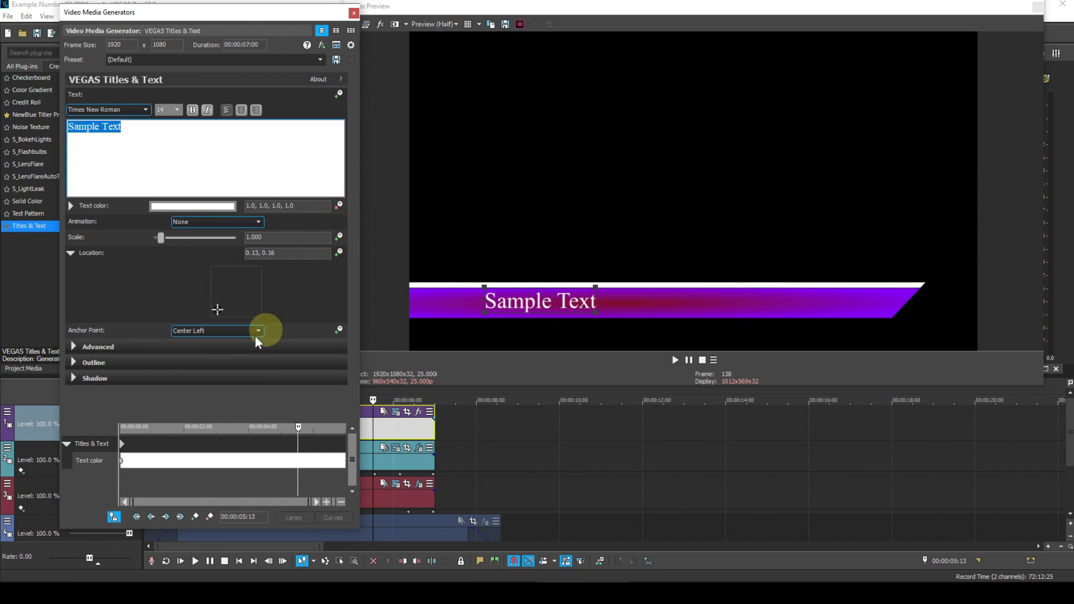
pyautogui.click(76, 361)
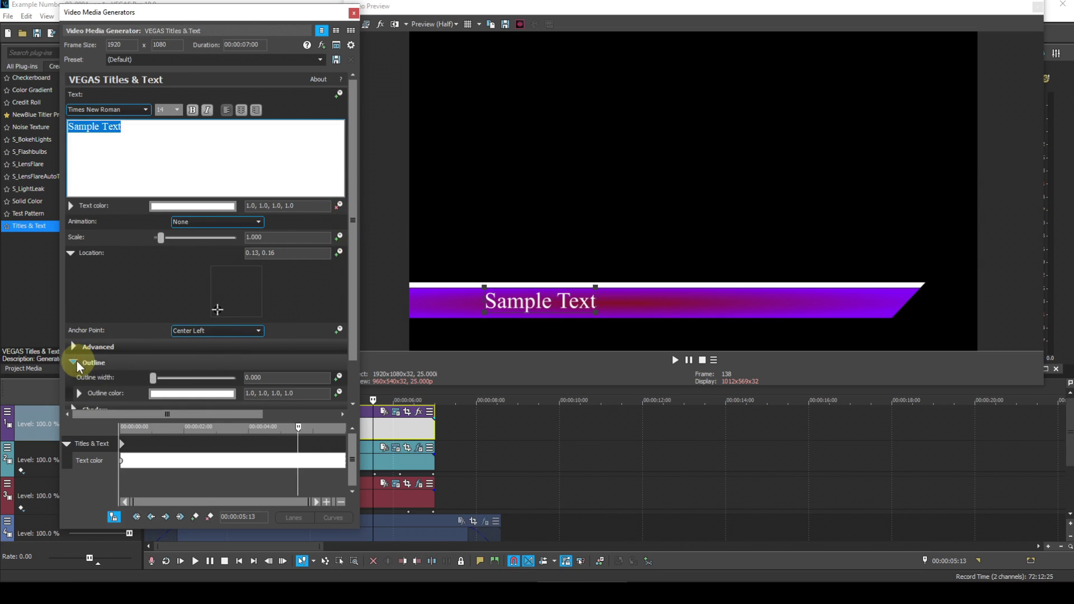
pyautogui.click(338, 394)
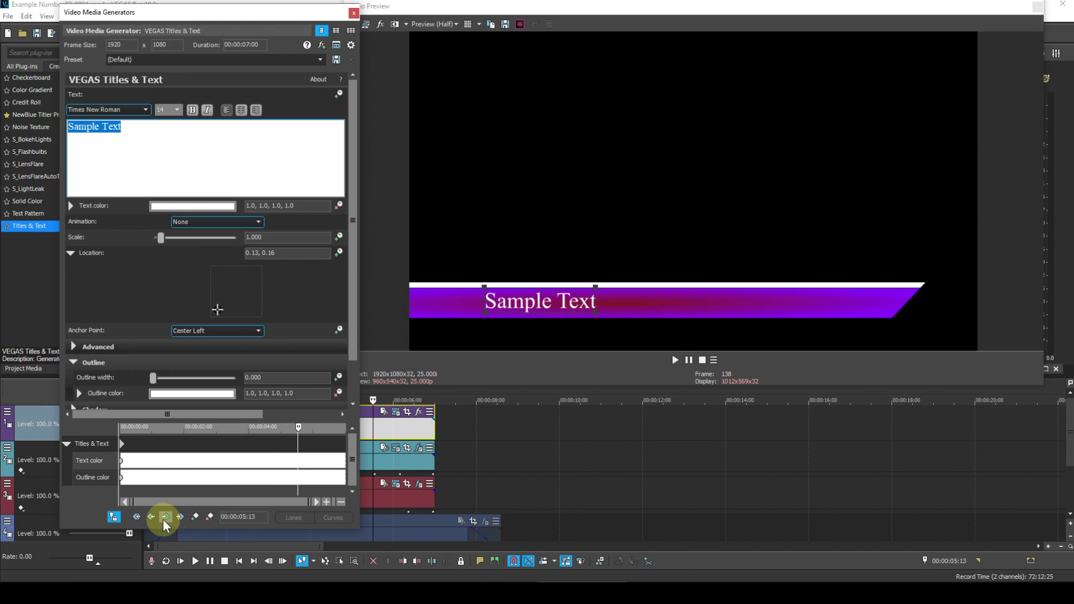
# Make the text color fully transparent at the first keyframe by setting it to 1.0, 1.0, 1.0, 0
pyautogui.click(136, 517)
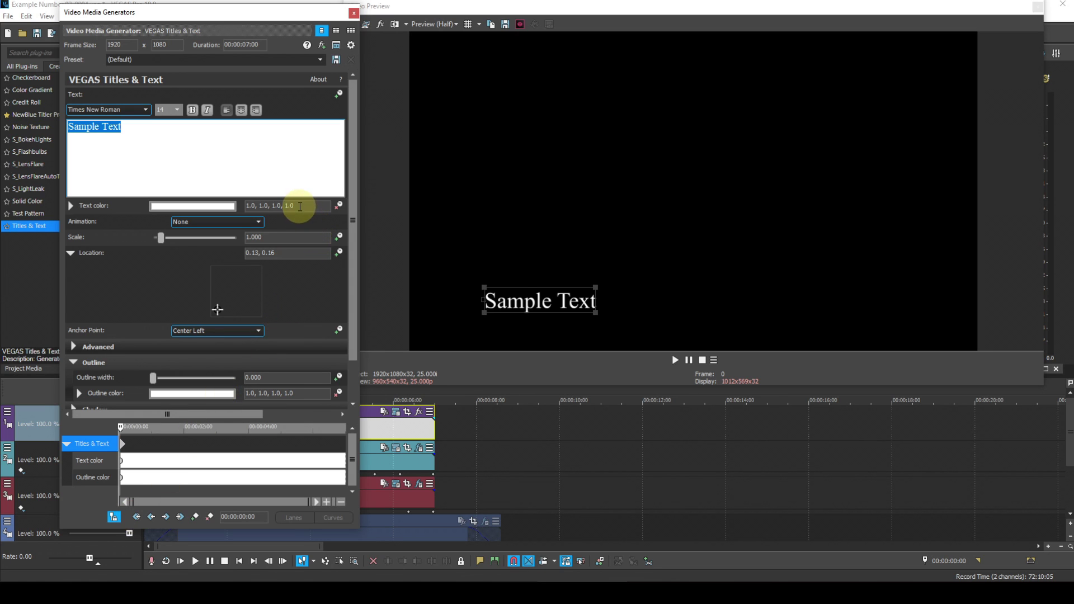
pyautogui.click(300, 205)
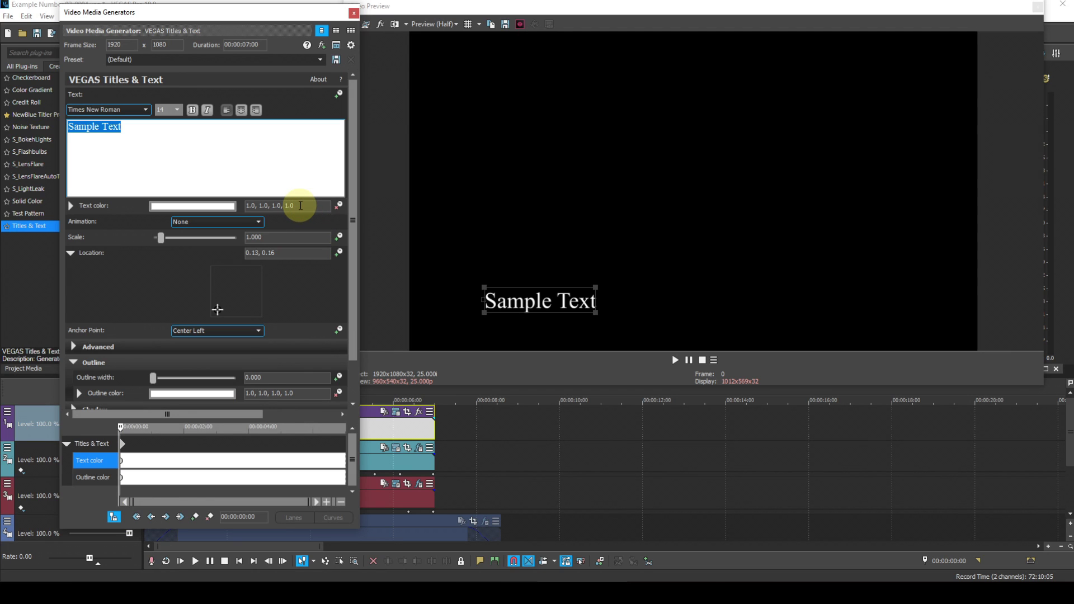
pyautogui.press('BackSpace')
pyautogui.press('BackSpace')
pyautogui.press('BackSpace')
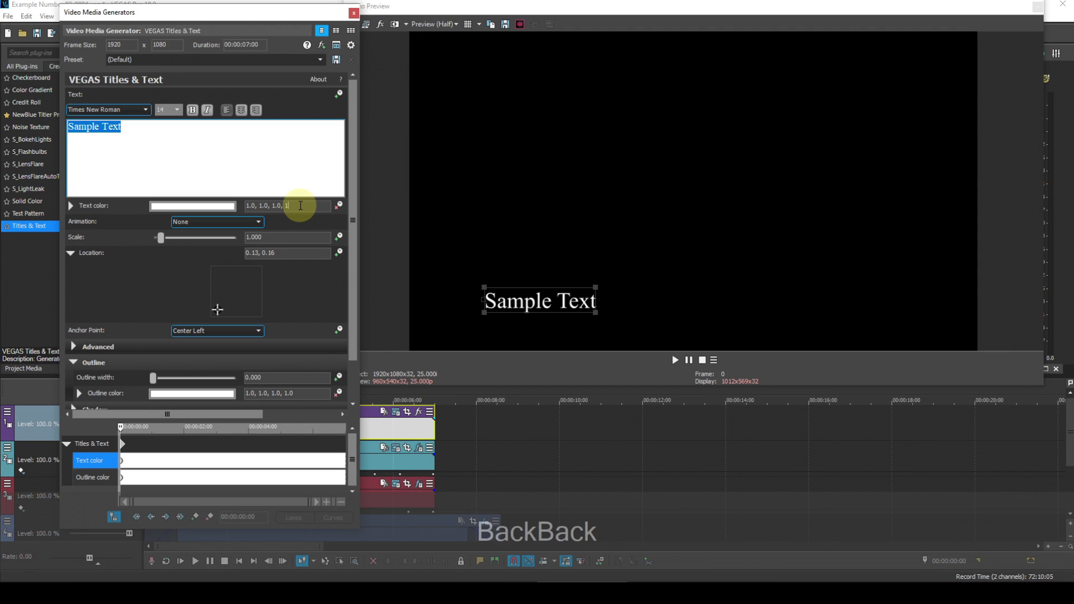
pyautogui.write('0')
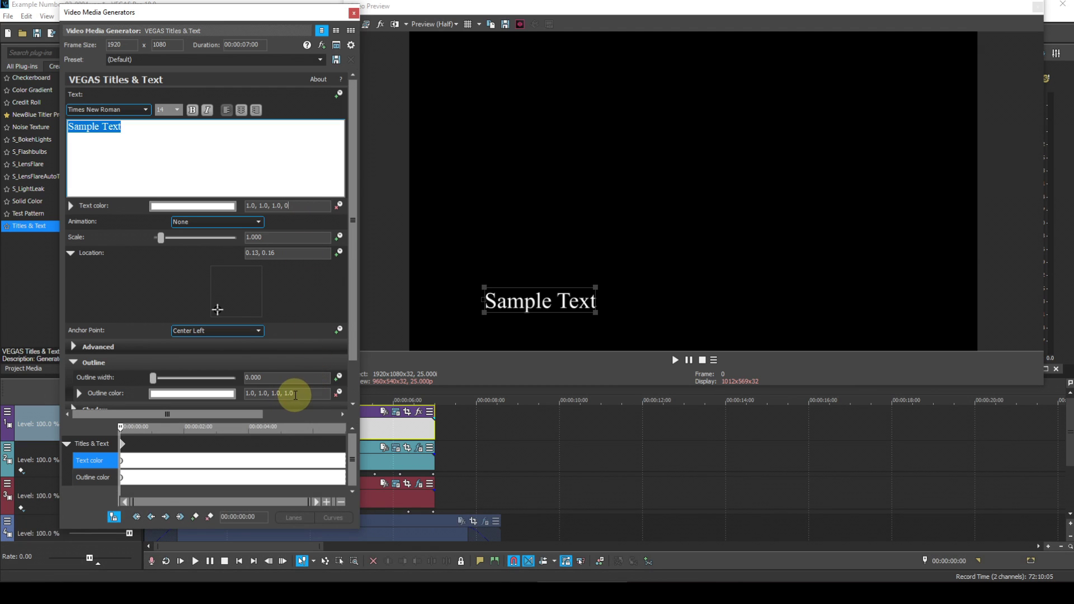
# Make the outline color fully transparent at the first keyframe by setting it to 1.0, 1.0, 1.0, 0
pyautogui.click(295, 393)
pyautogui.press('BackSpace')
pyautogui.press('BackSpace')
pyautogui.press('BackSpace')
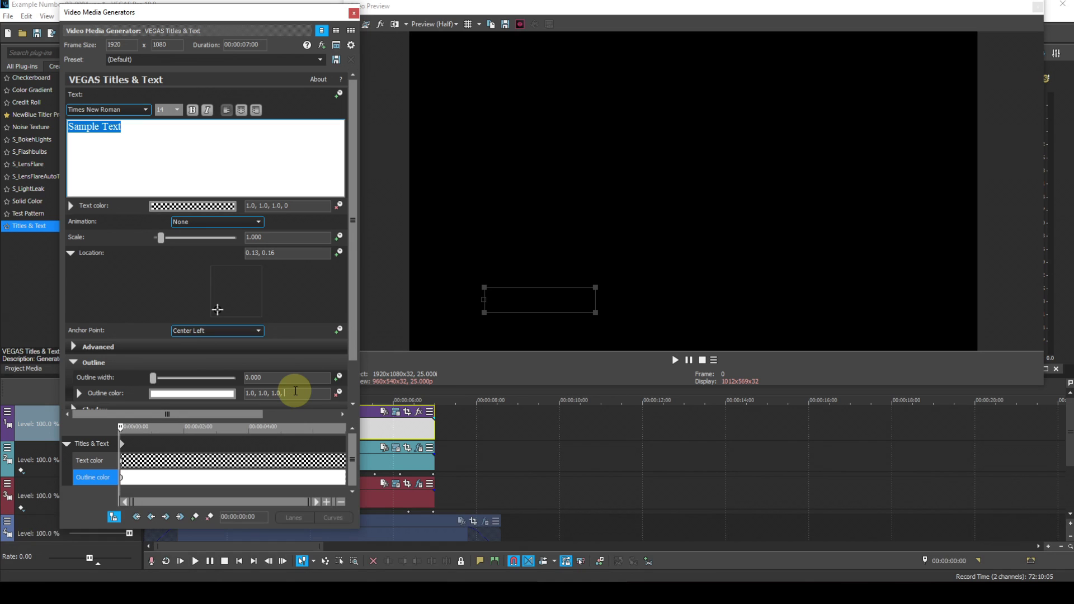
pyautogui.write('0')
pyautogui.press('Return')
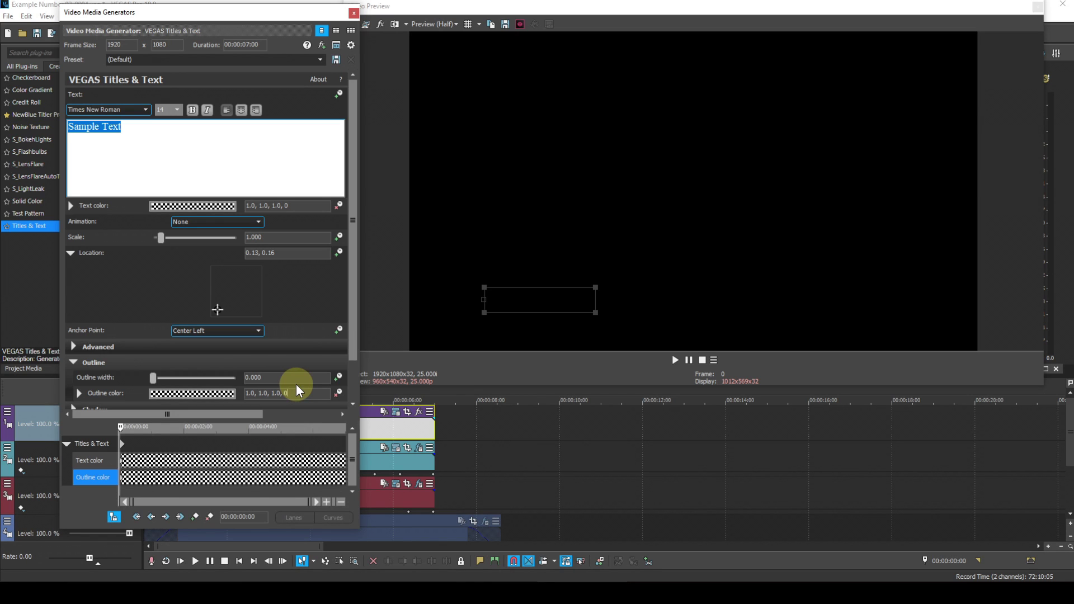
# Change the transparent text color at the first keyframe to yellow, 1.0, 1.0, 0.0, 0.0
pyautogui.click(227, 208)
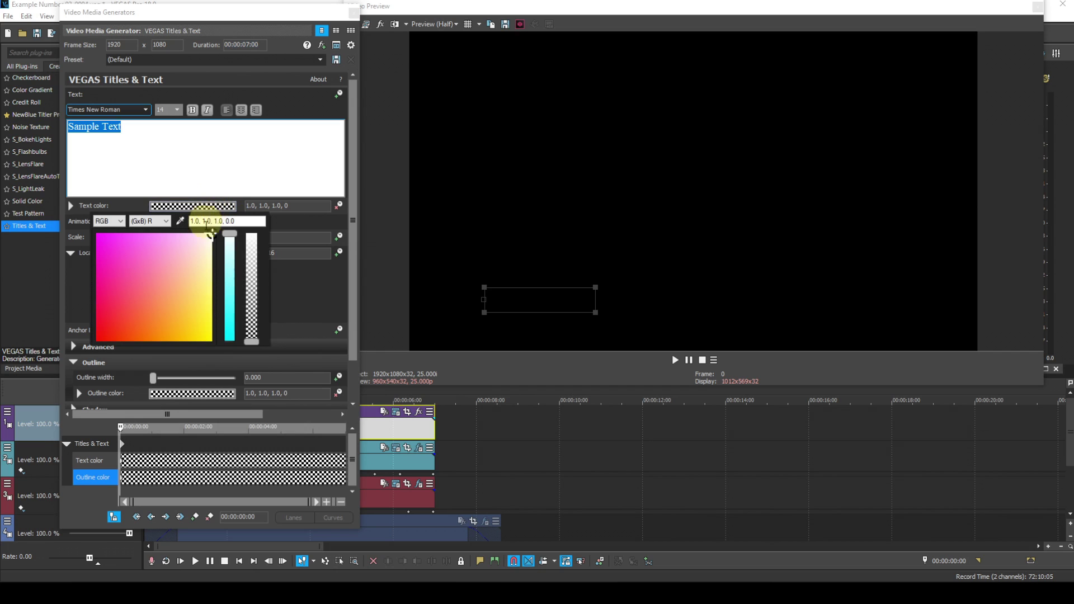
pyautogui.moveTo(213, 238); pyautogui.dragTo(217, 348)
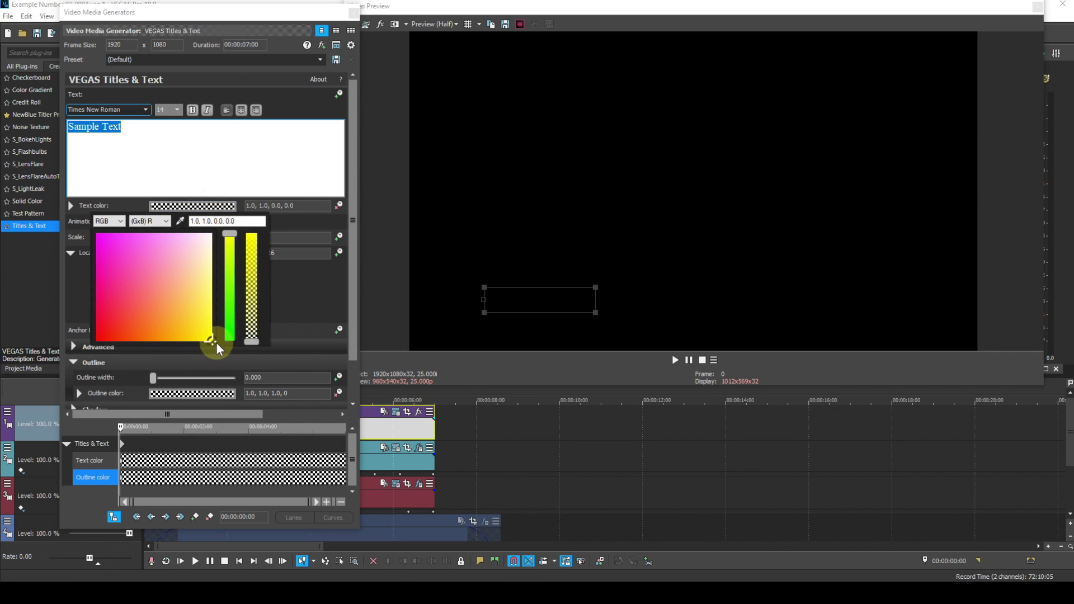
pyautogui.click(307, 287)
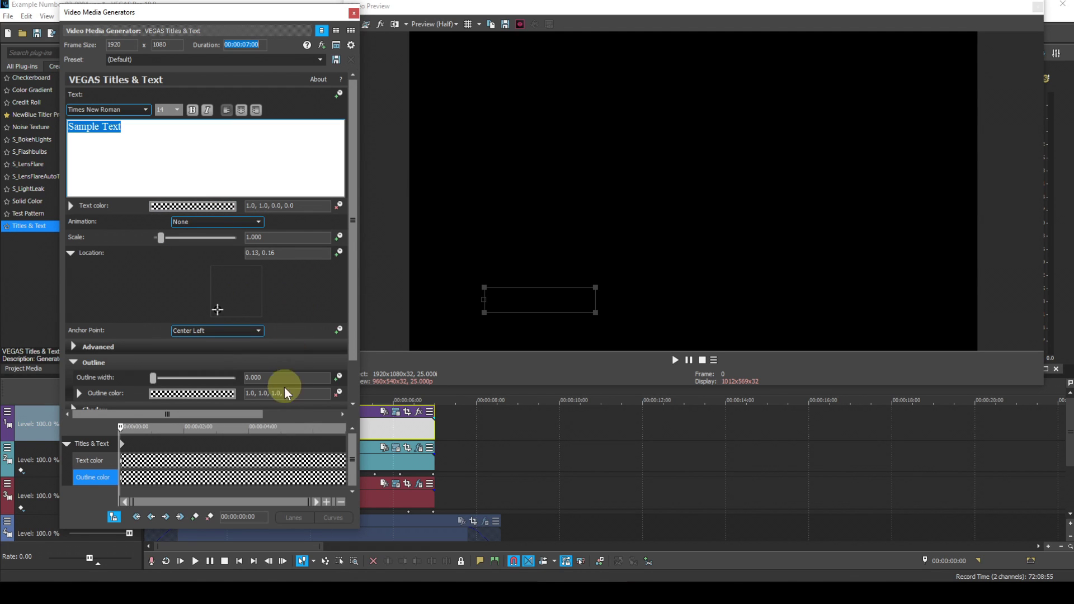
# Change the transparent outline color at the first keyframe to black, 0.0, 0.0, 0.0, 0.0, using the HSV color mode
pyautogui.click(215, 397)
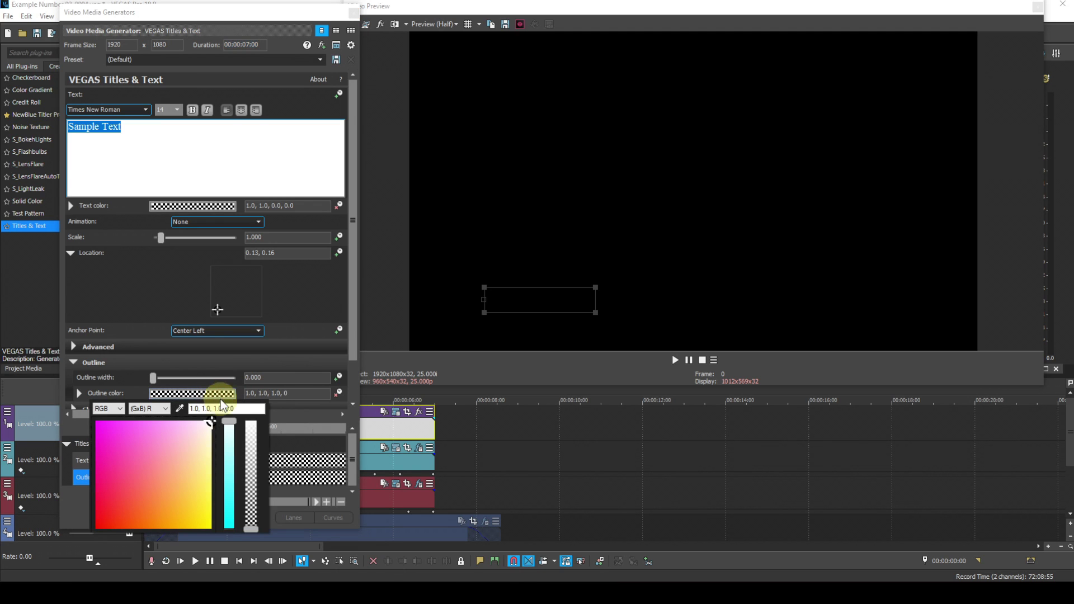
pyautogui.click(125, 410)
pyautogui.click(108, 428)
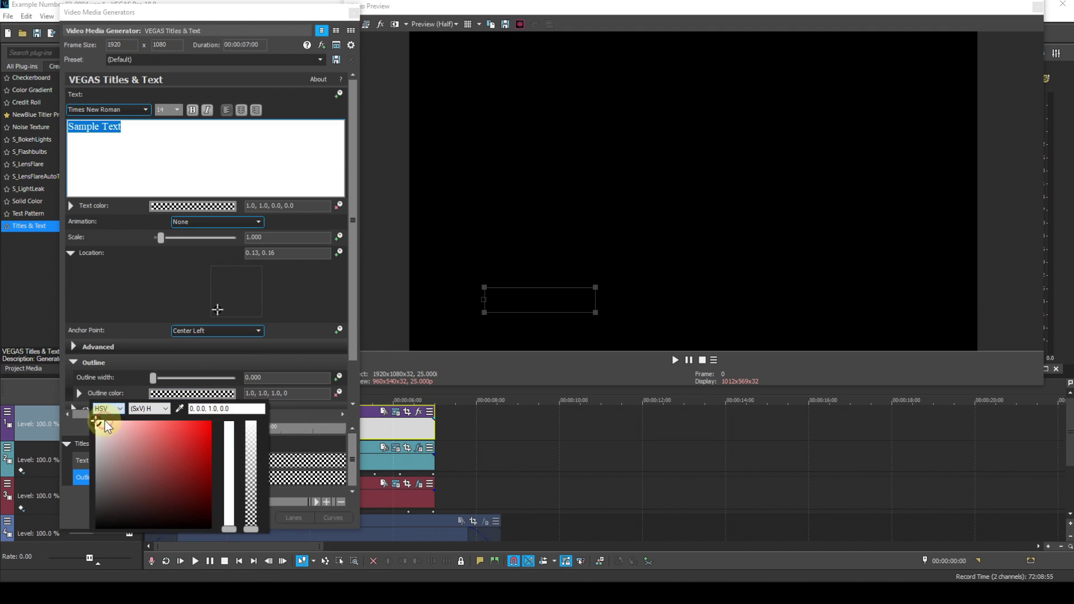
pyautogui.moveTo(98, 421); pyautogui.dragTo(92, 532)
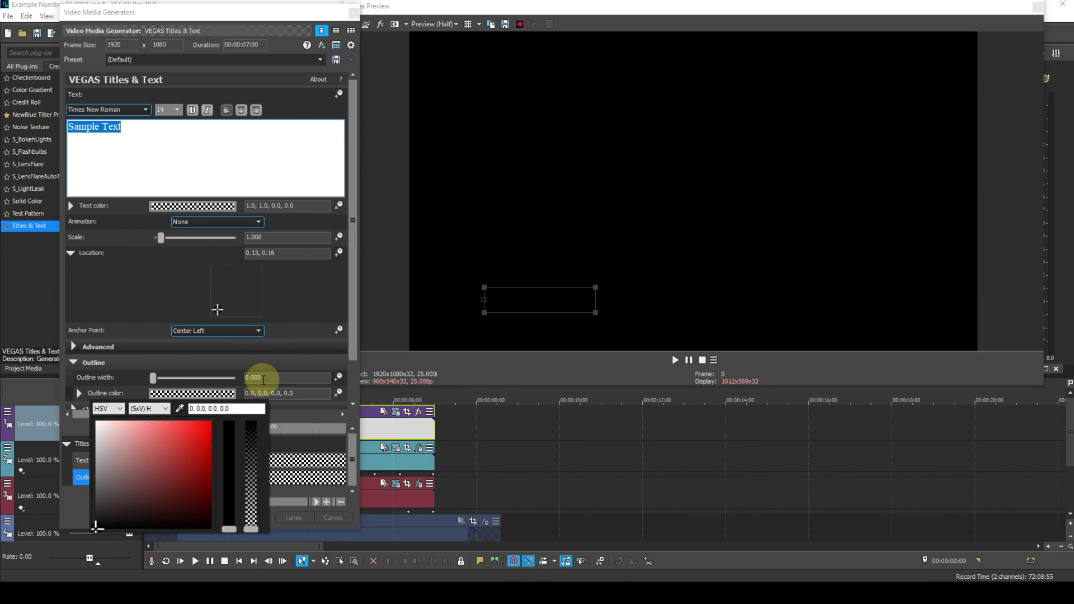
# Set the title's outline width to 4
pyautogui.click(266, 380)
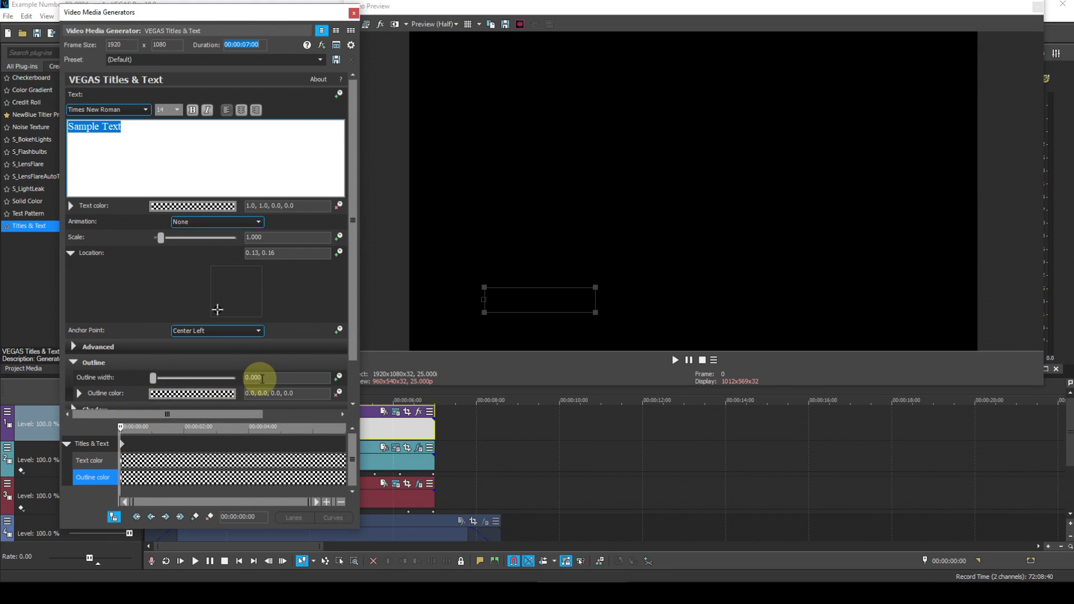
pyautogui.moveTo(266, 379); pyautogui.dragTo(241, 378)
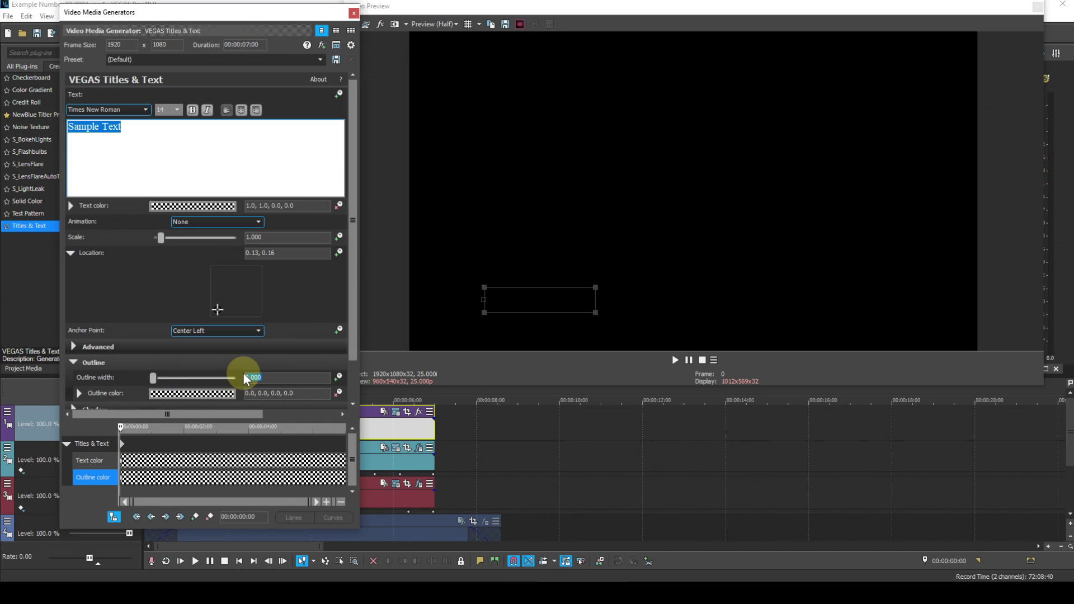
pyautogui.press('BackSpace')
pyautogui.write('4')
pyautogui.press('Return')
# Add a Titles & Text keyframe for both text color and outline color at 00:00:02:00
pyautogui.click(89, 441)
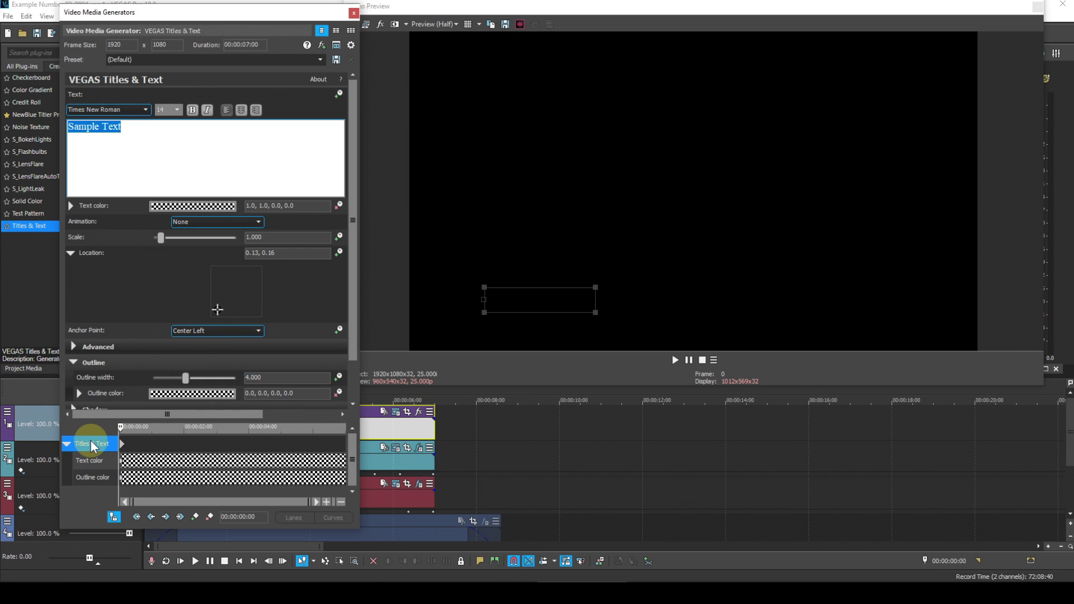
pyautogui.press('Right')
pyautogui.press('Right')
pyautogui.press('Right')
pyautogui.press('Right')
pyautogui.press('Right')
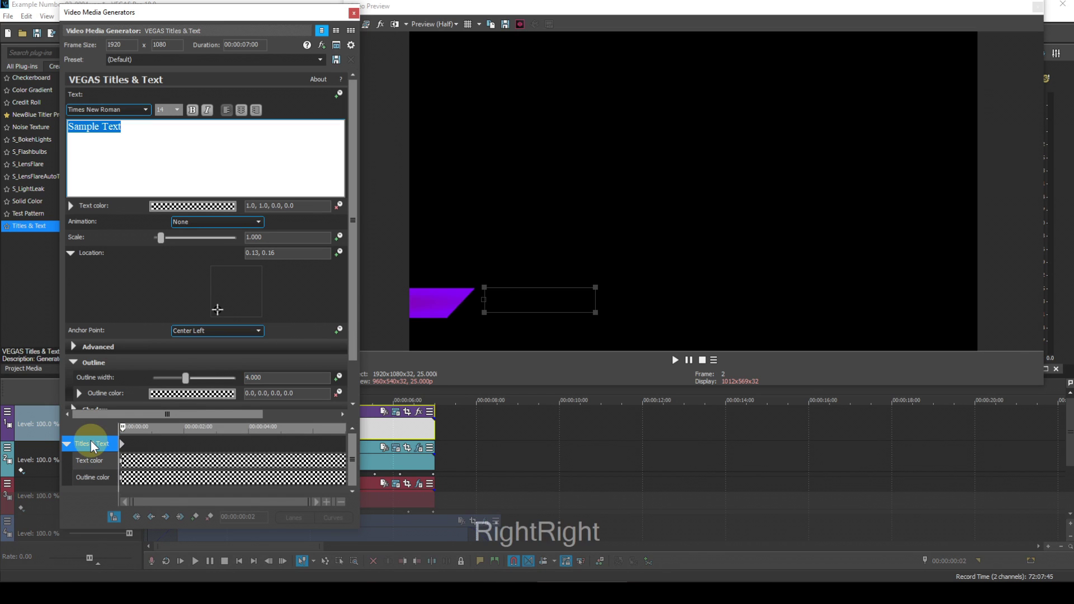
pyautogui.press('Right')
pyautogui.press('Right')
pyautogui.press('Right')
pyautogui.press('Right')
pyautogui.press('Right')
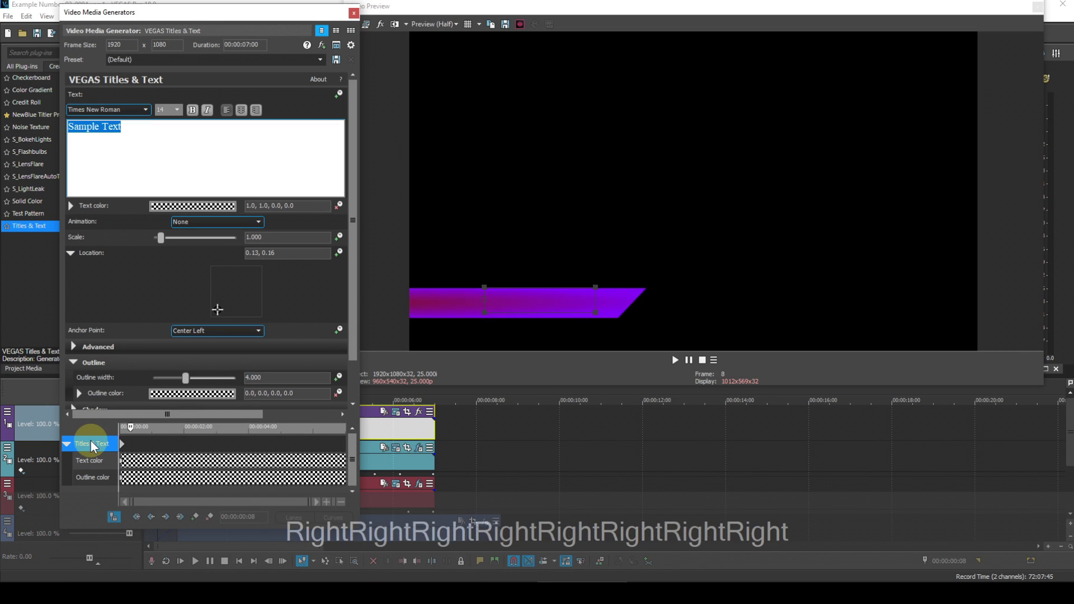
pyautogui.press('Right')
pyautogui.press('Right')
pyautogui.press('Right')
pyautogui.press('Right')
pyautogui.press('Right')
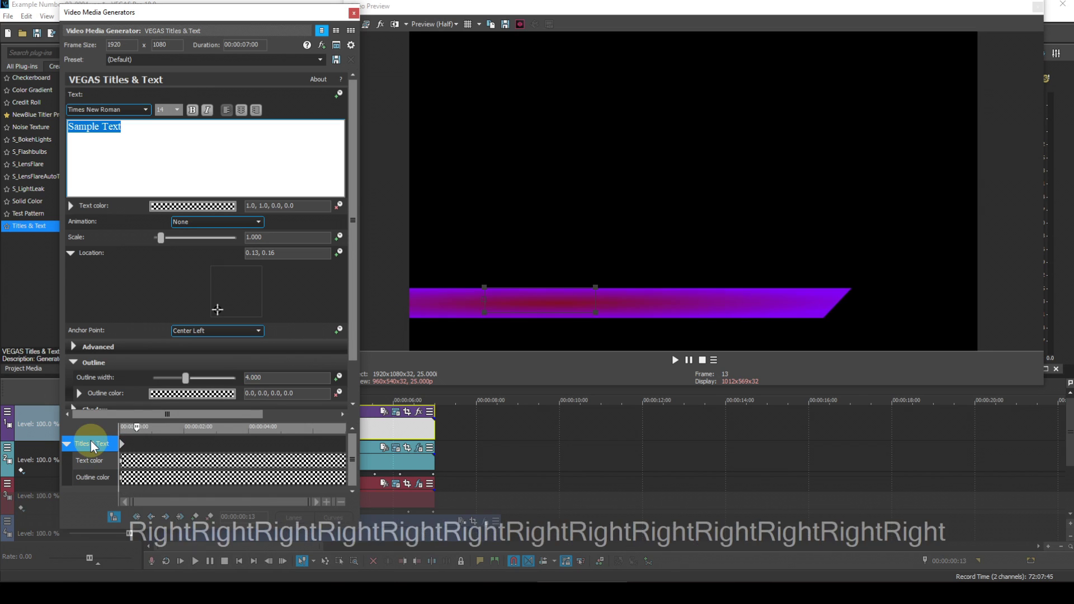
pyautogui.press('Right')
pyautogui.press('Right')
pyautogui.press('Right')
pyautogui.press('Right')
pyautogui.press('Right')
pyautogui.press('Right')
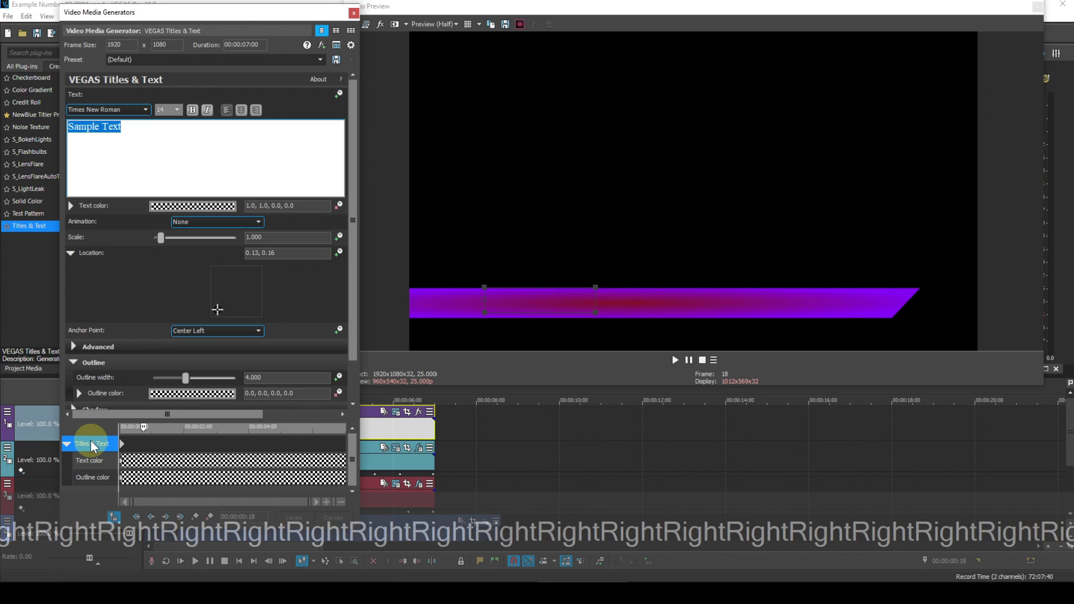
pyautogui.press('Right')
pyautogui.press('Right')
pyautogui.press('Right')
pyautogui.press('Right')
pyautogui.press('Right')
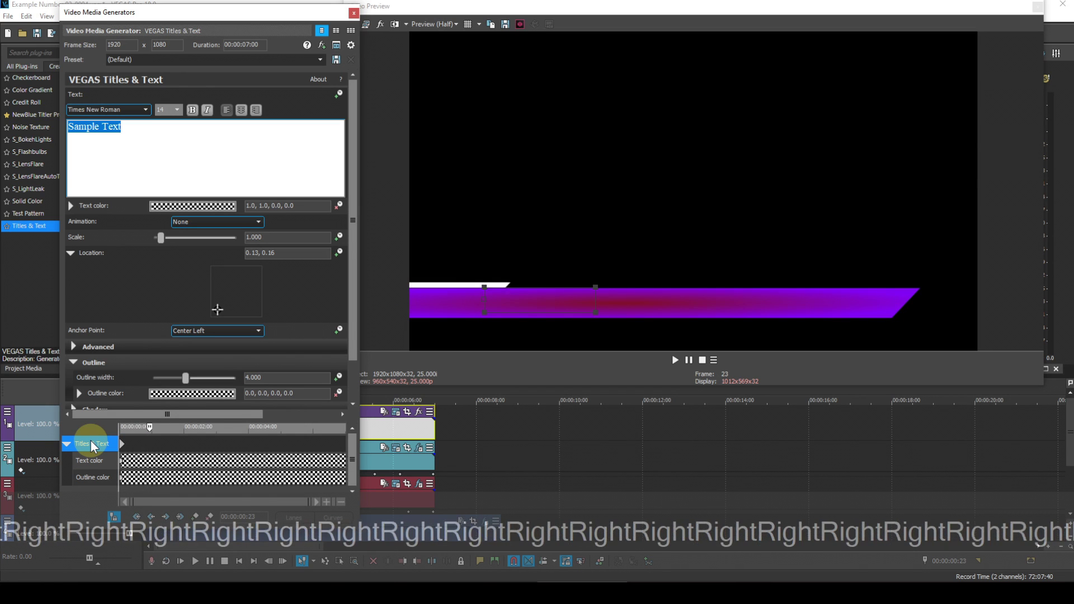
pyautogui.press('Right')
pyautogui.press('Right')
pyautogui.press('Right')
pyautogui.press('Right')
pyautogui.press('Right')
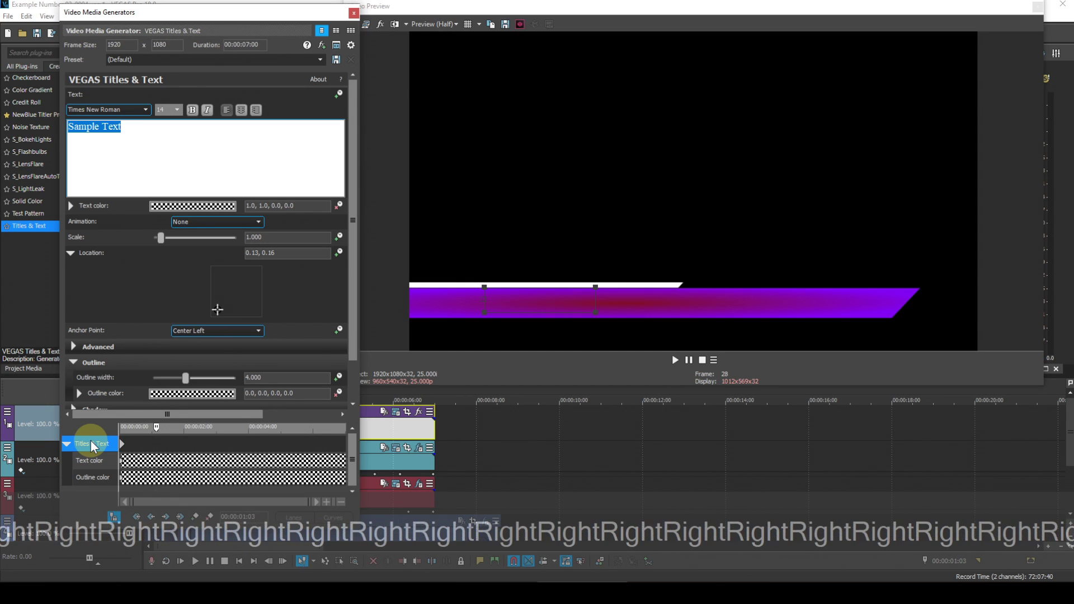
pyautogui.press('Right')
pyautogui.press('Right')
pyautogui.press('Right')
pyautogui.press('Right')
pyautogui.press('Right')
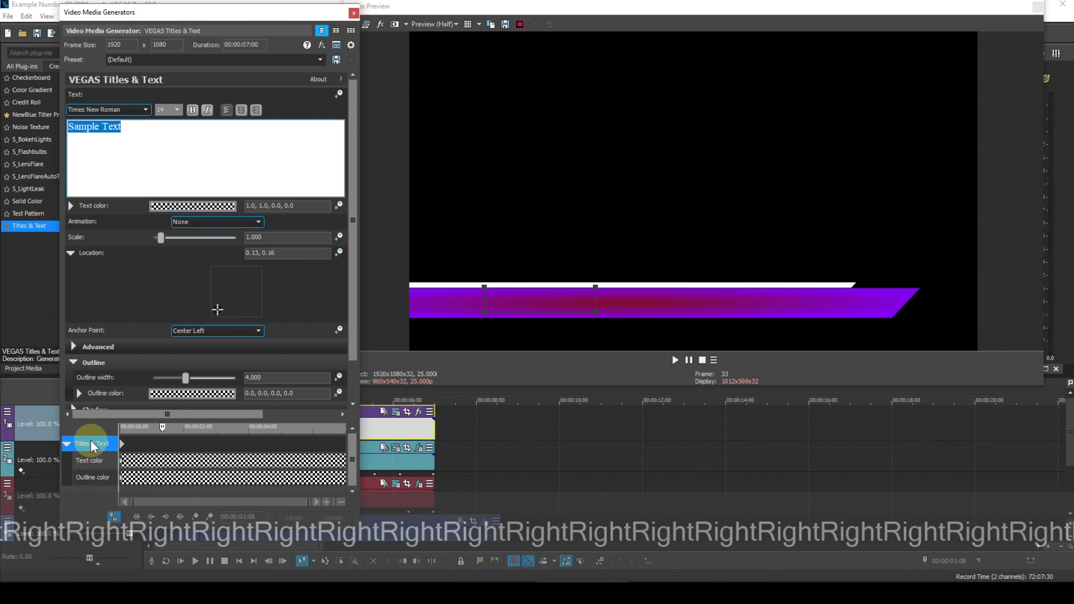
pyautogui.press('Right')
pyautogui.press('Right')
pyautogui.press('Right')
pyautogui.press('Right')
pyautogui.press('Right')
pyautogui.press('Right')
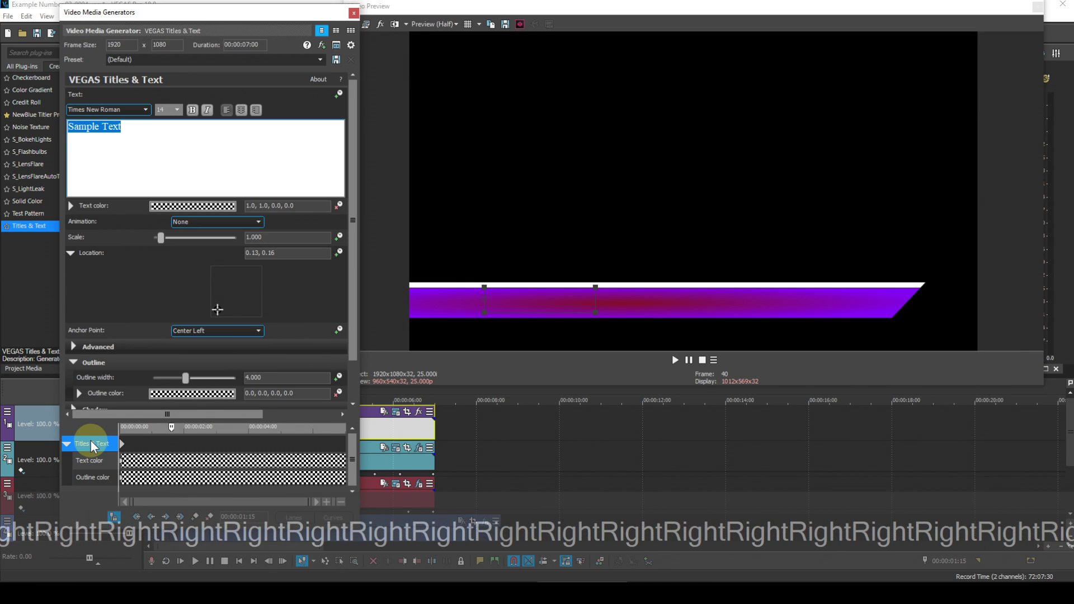
pyautogui.press('Right')
pyautogui.press('Right')
pyautogui.press('Right')
pyautogui.press('Right')
pyautogui.press('Right')
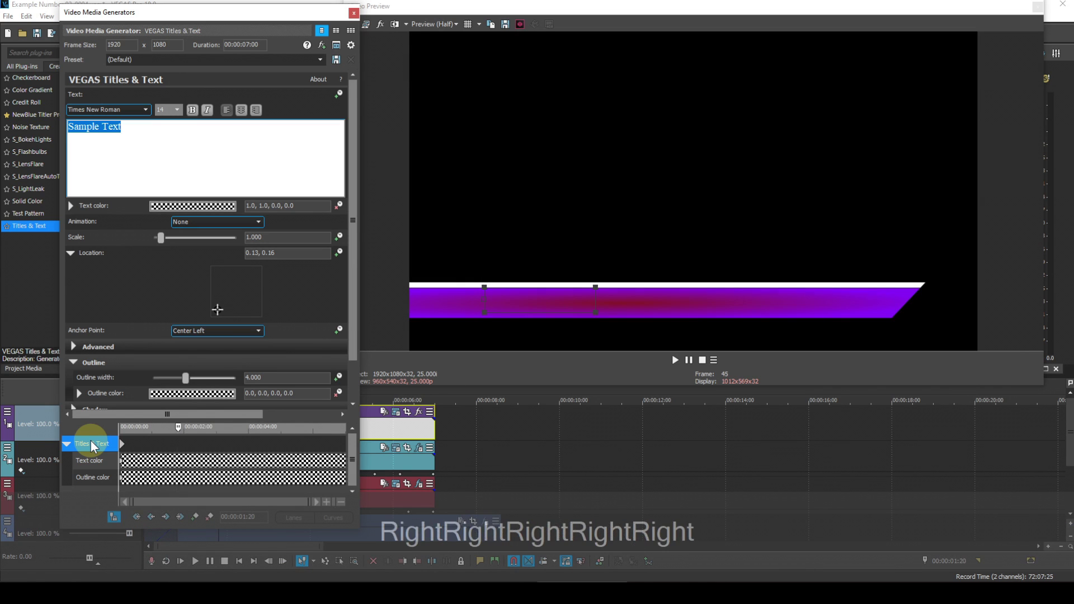
pyautogui.press('Right')
pyautogui.press('Right')
pyautogui.press('Right')
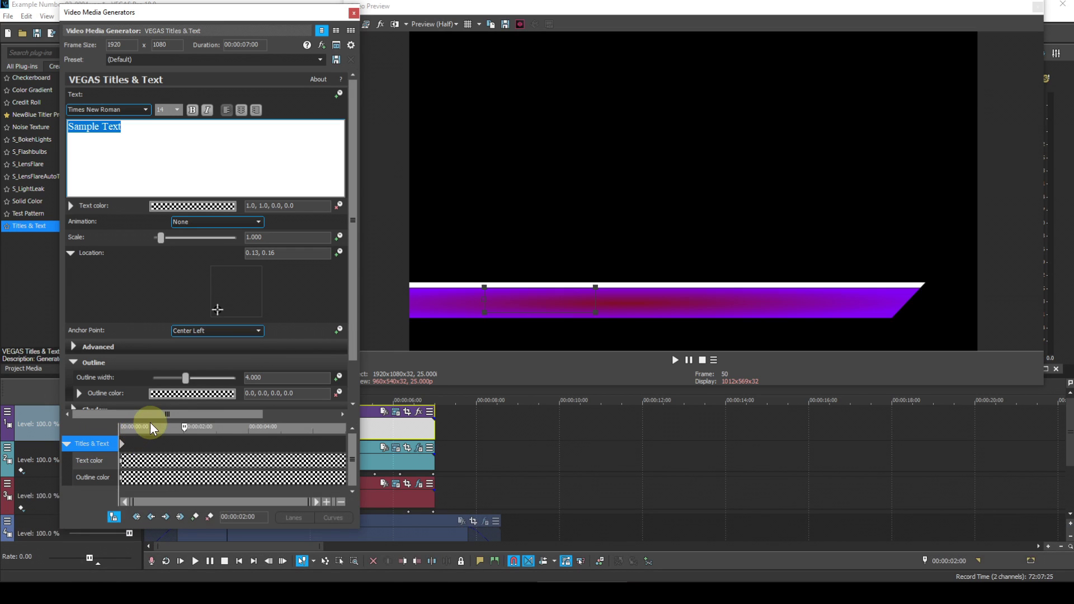
pyautogui.click(196, 518)
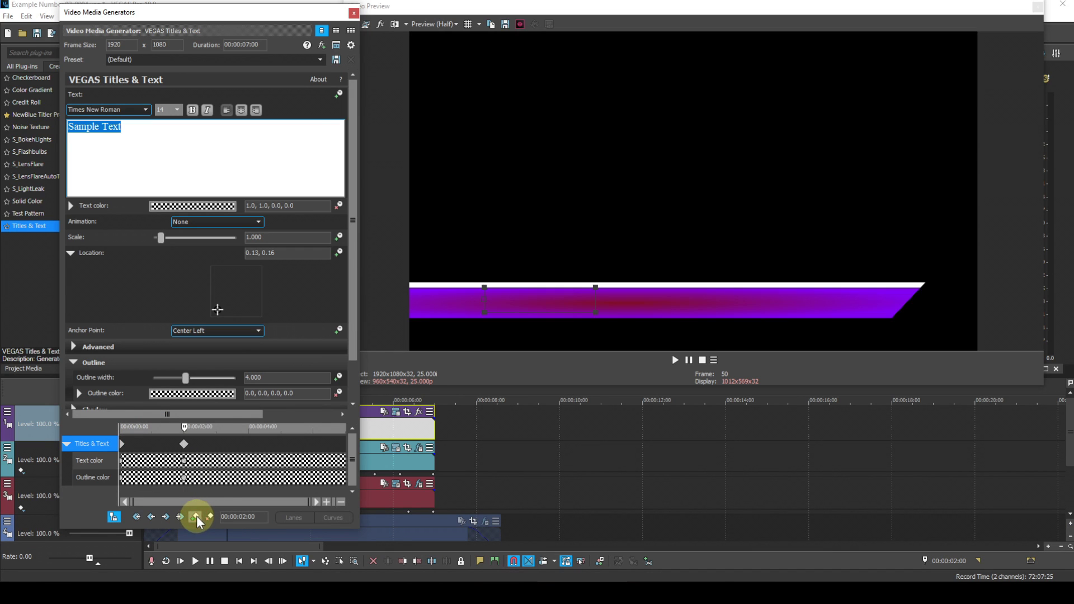
# Add another Titles & Text keyframe for both colors at 00:00:01:15, ahead of the two-second keyframe
pyautogui.moveTo(243, 13); pyautogui.dragTo(327, 7)
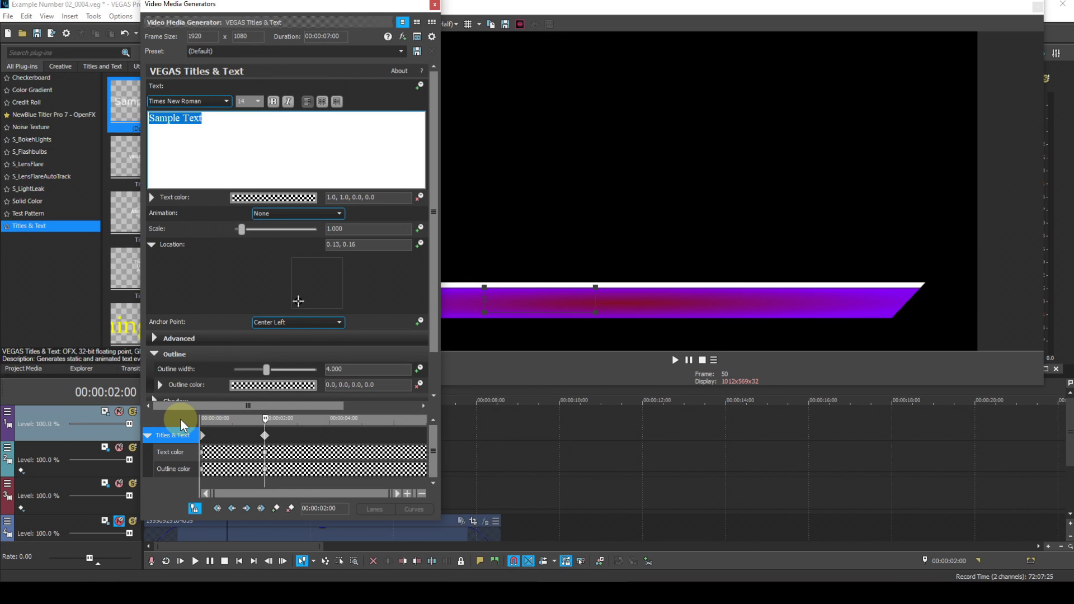
pyautogui.press('Left')
pyautogui.press('Left')
pyautogui.press('Left')
pyautogui.press('Left')
pyautogui.press('Left')
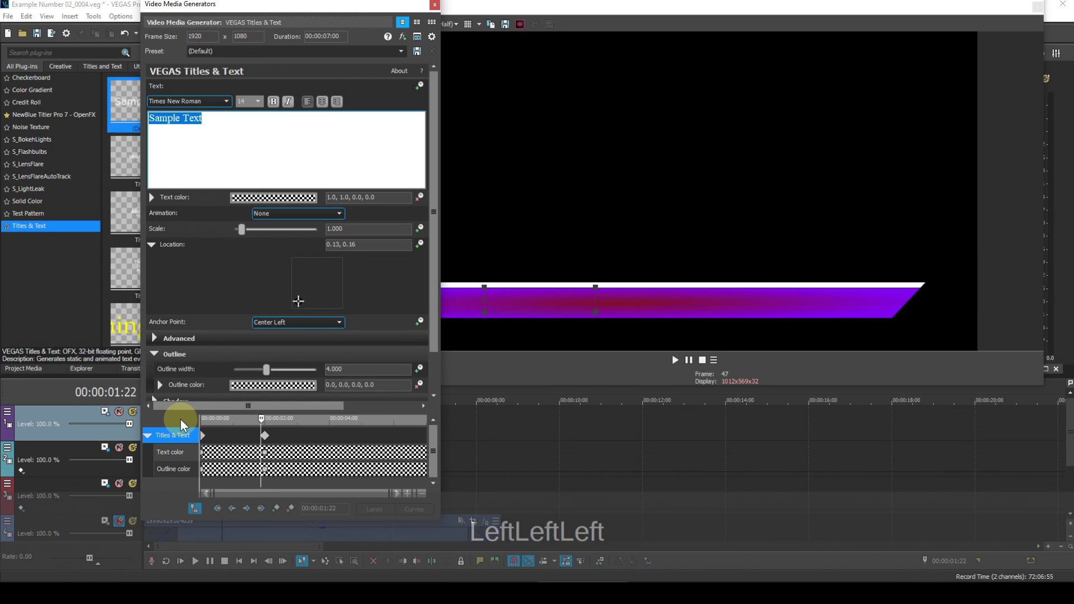
pyautogui.press('Left')
pyautogui.press('Left')
pyautogui.press('Left')
pyautogui.press('Left')
pyautogui.press('Left')
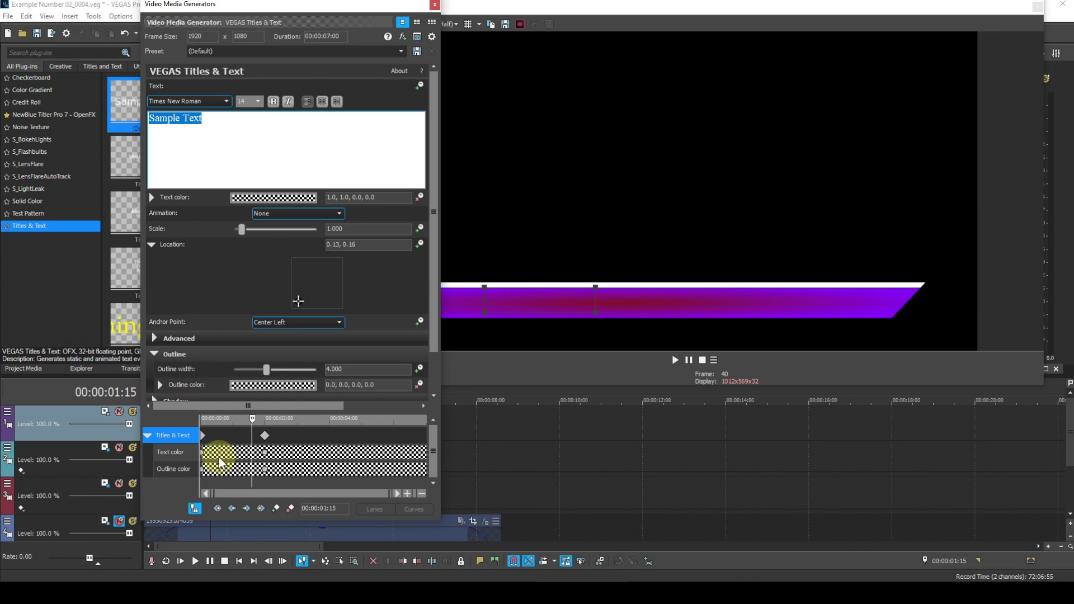
pyautogui.click(277, 509)
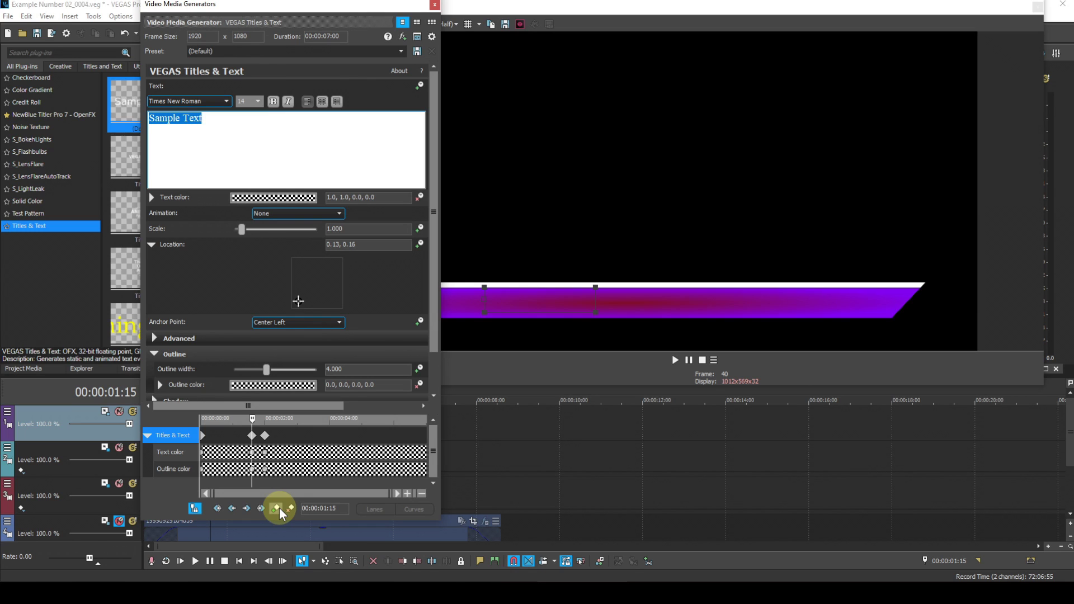
# Make the text color opaque yellow at the 00:00:02:00 keyframe by setting it to 1.0, 1.0, 0.0, 1
pyautogui.click(247, 509)
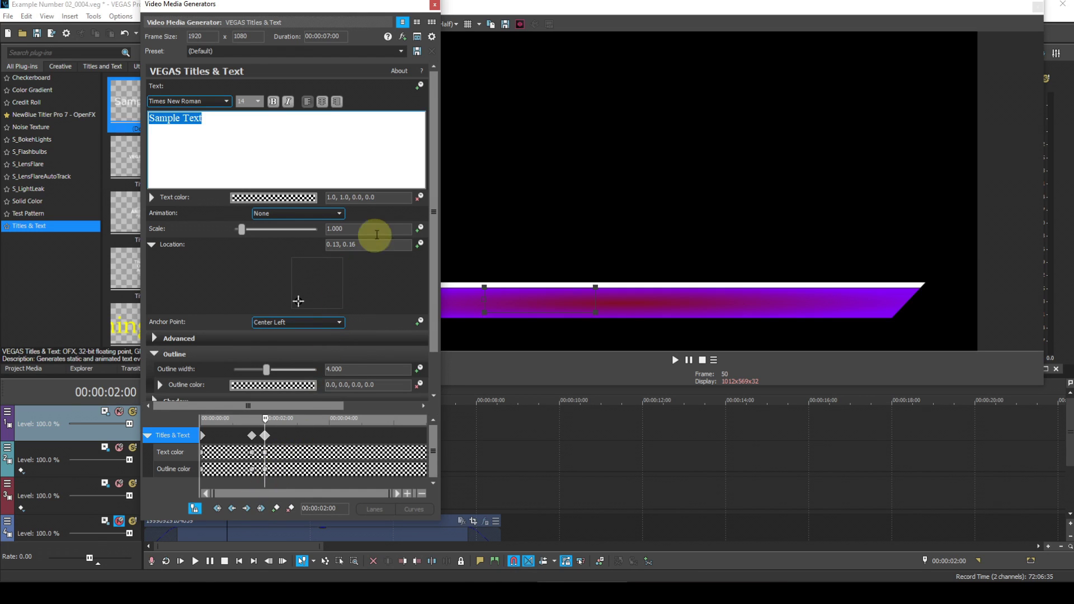
pyautogui.click(377, 197)
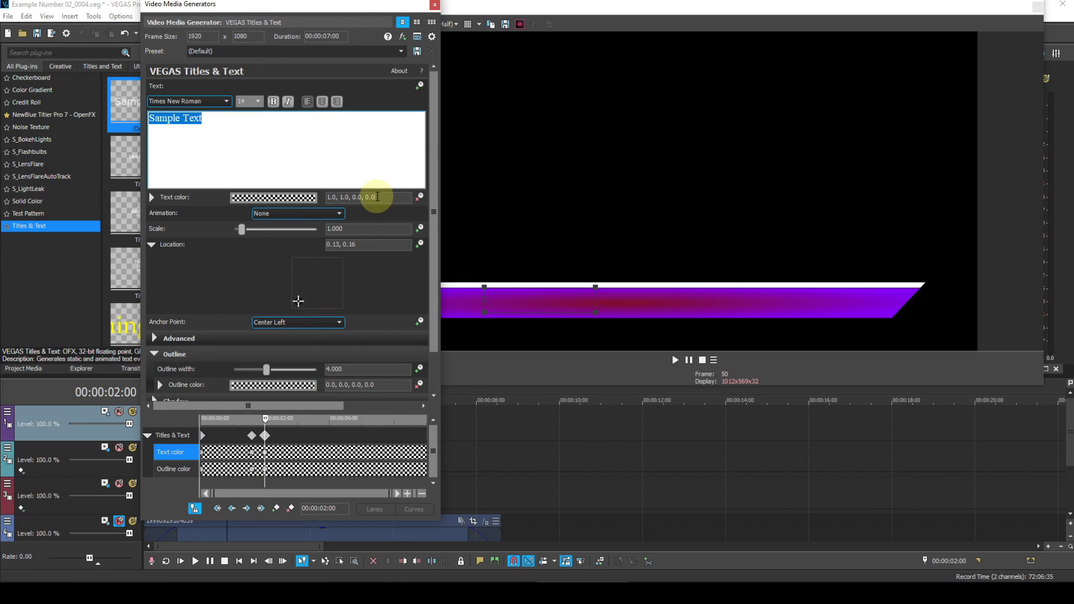
pyautogui.doubleClick(371, 197)
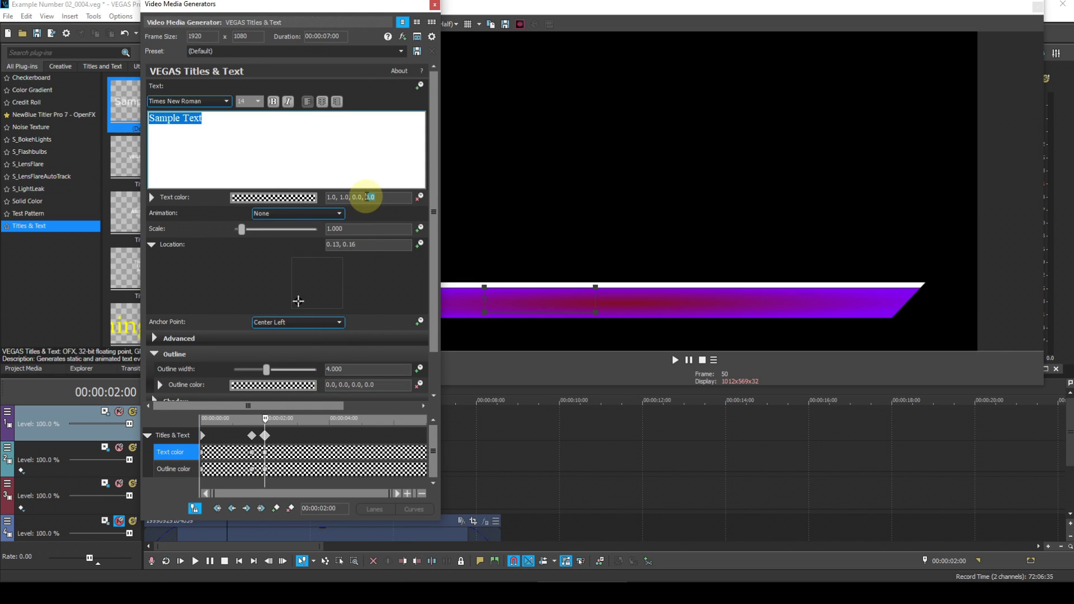
pyautogui.write('1')
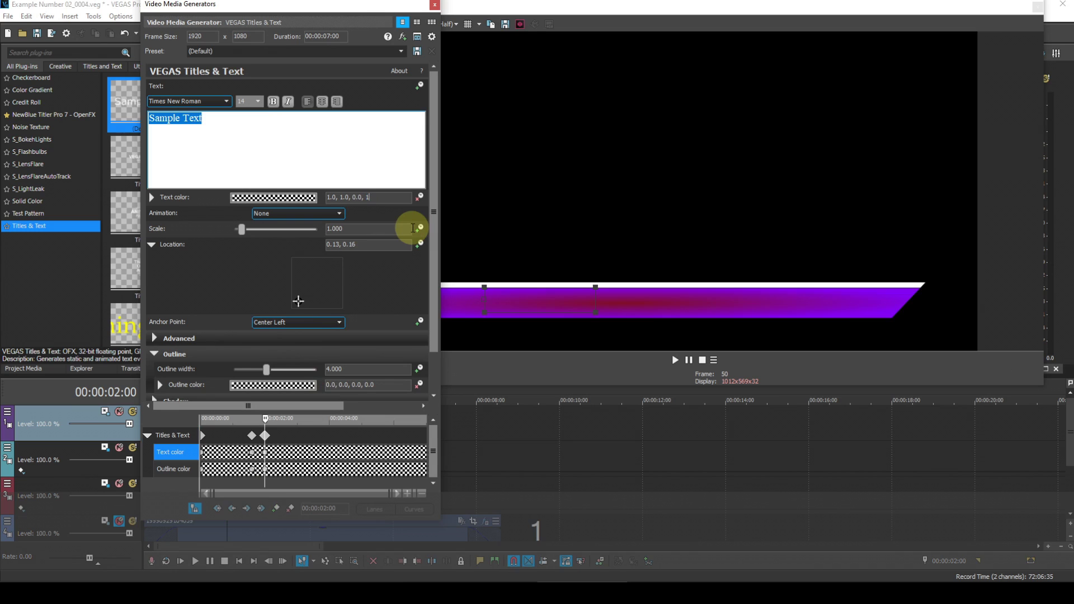
pyautogui.press('Return')
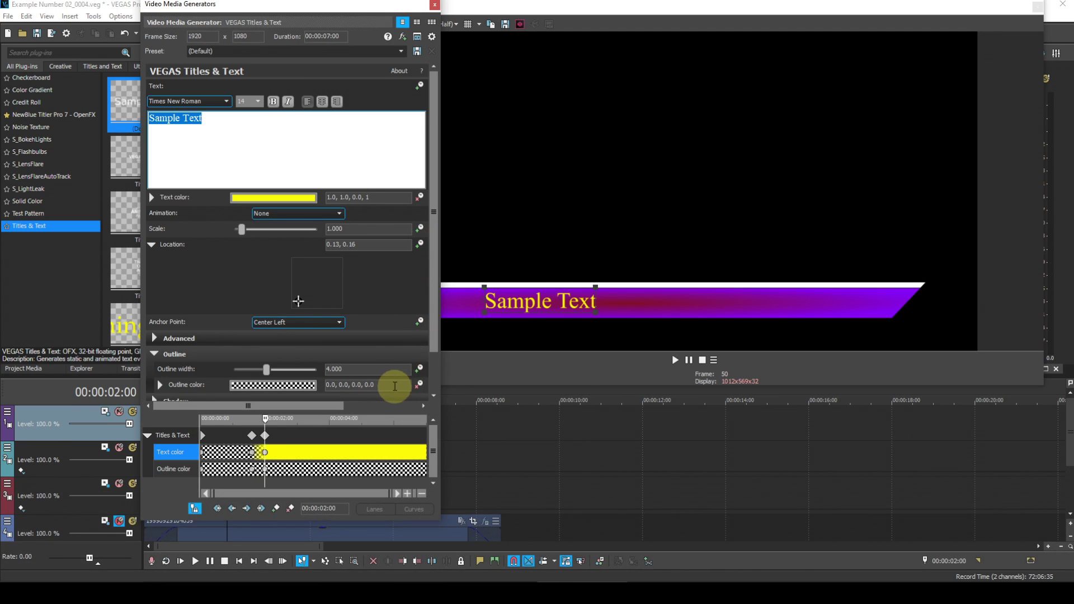
# Make the outline color opaque black at the 00:00:02:00 keyframe by setting it to 0.0, 0.0, 0.0, 1
pyautogui.click(385, 386)
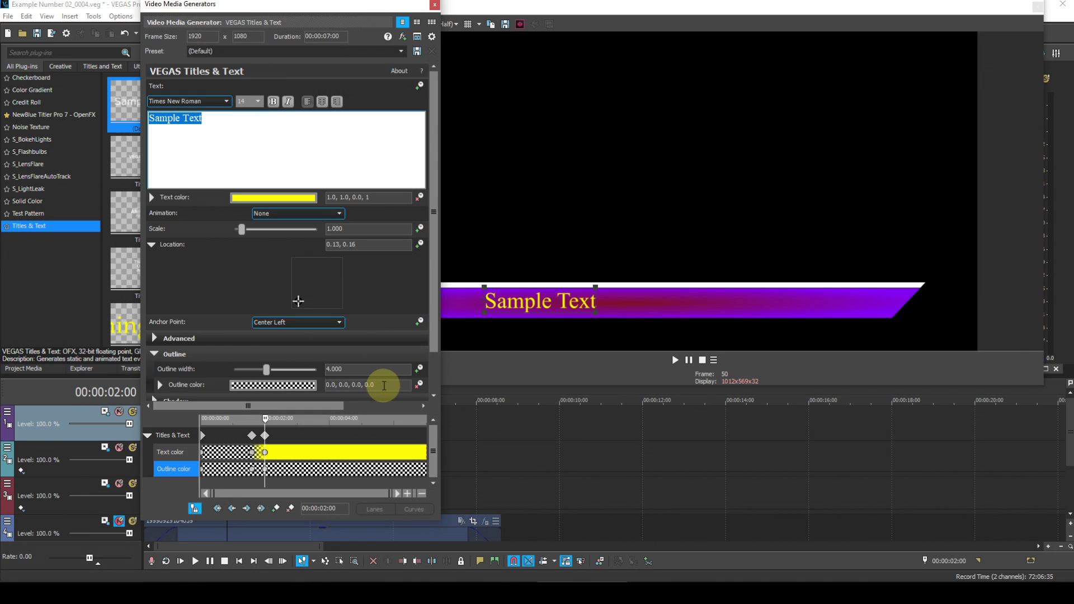
pyautogui.press('BackSpace')
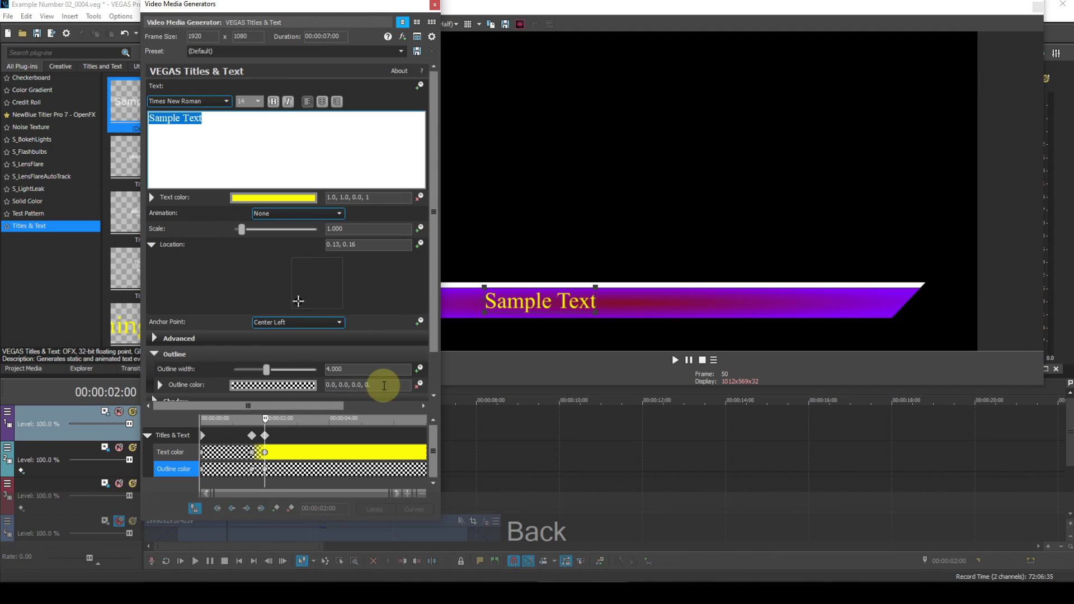
pyautogui.press('BackSpace')
pyautogui.press('BackSpace')
pyautogui.write('1')
pyautogui.press('Return')
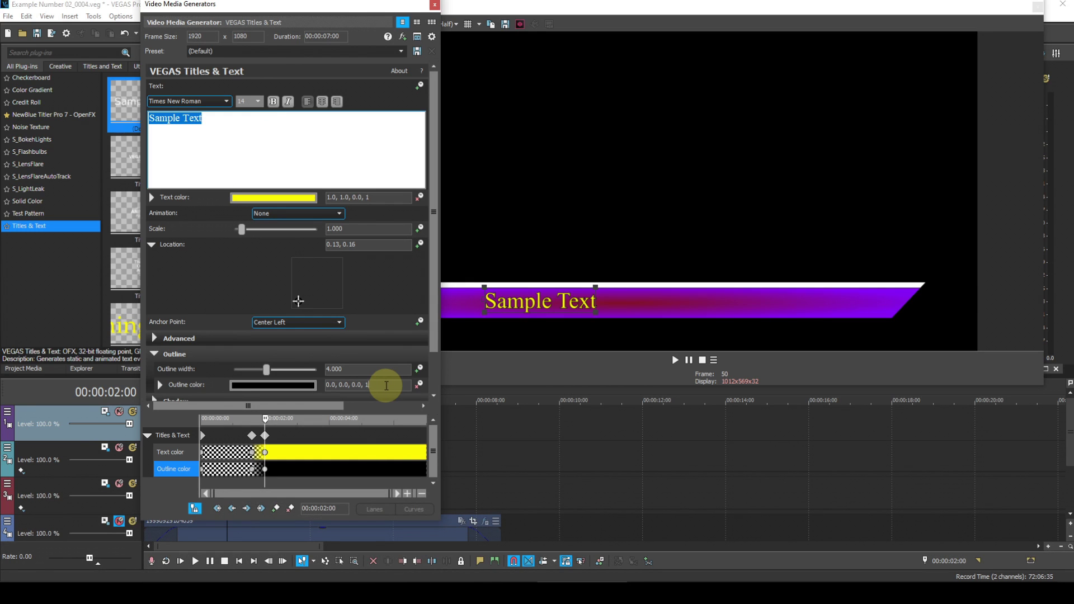
# Add an outline color keyframe on the title's last frame, at 00:00:06:24
pyautogui.moveTo(312, 9); pyautogui.dragTo(253, 10)
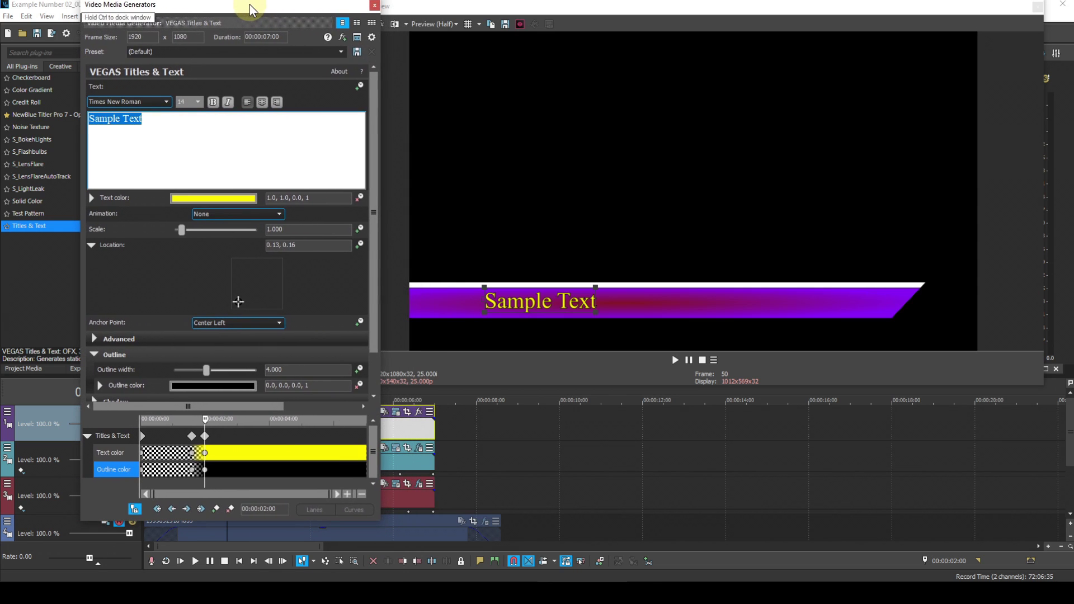
pyautogui.click(436, 393)
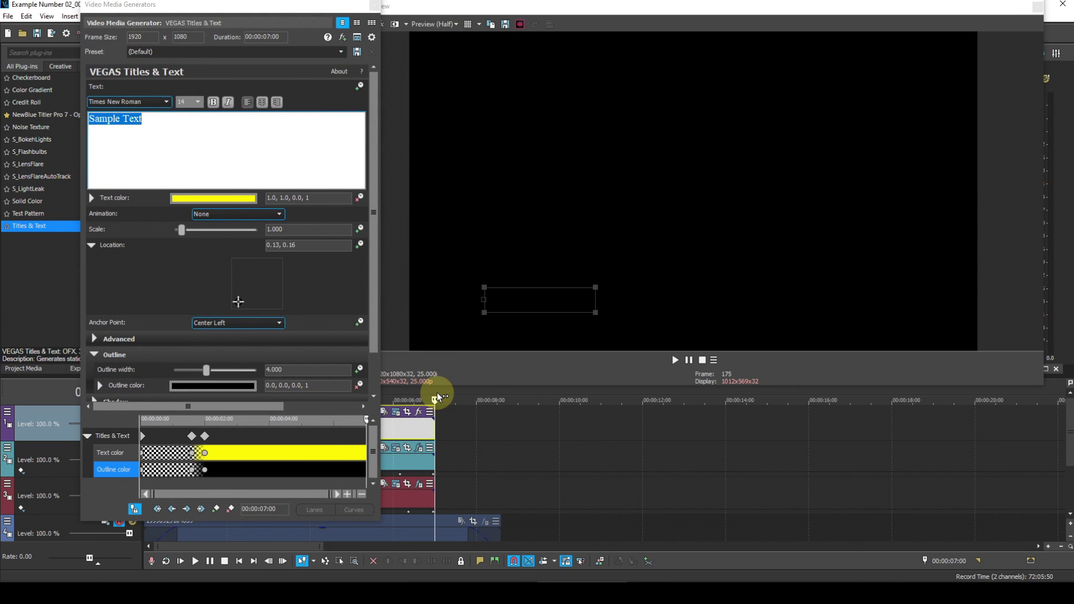
pyautogui.press('Left')
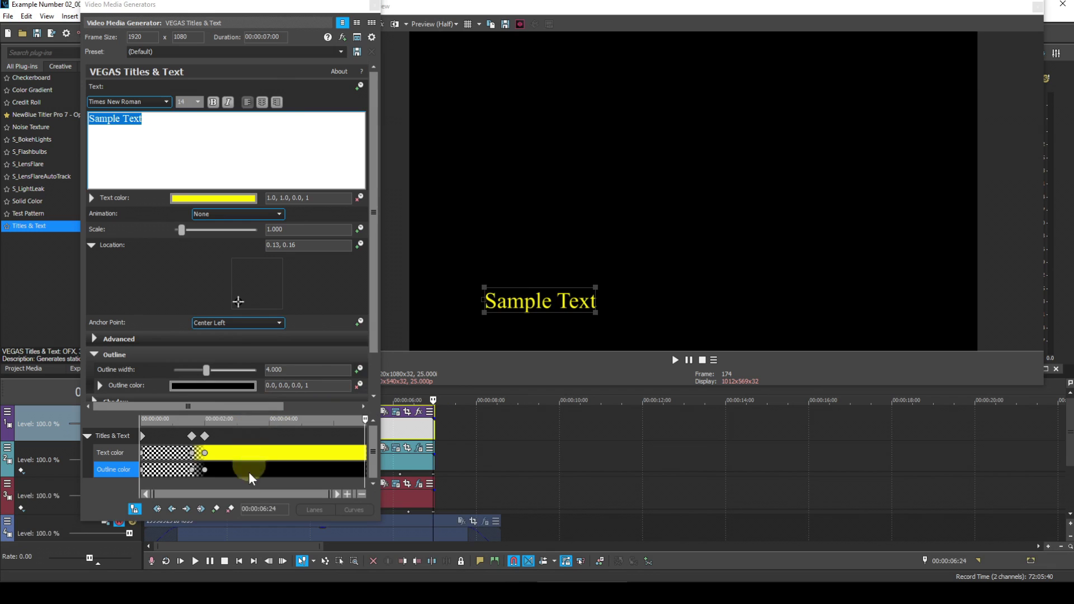
pyautogui.click(217, 509)
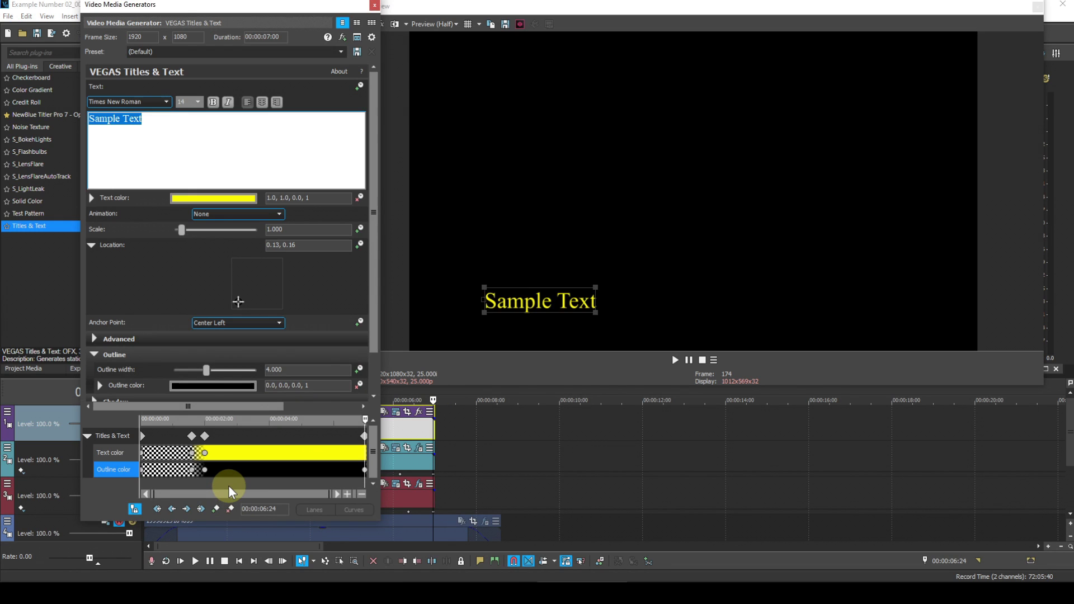
# Add an outline color keyframe at 00:00:05:08 in the title
pyautogui.press('Left')
pyautogui.press('Left')
pyautogui.press('Left')
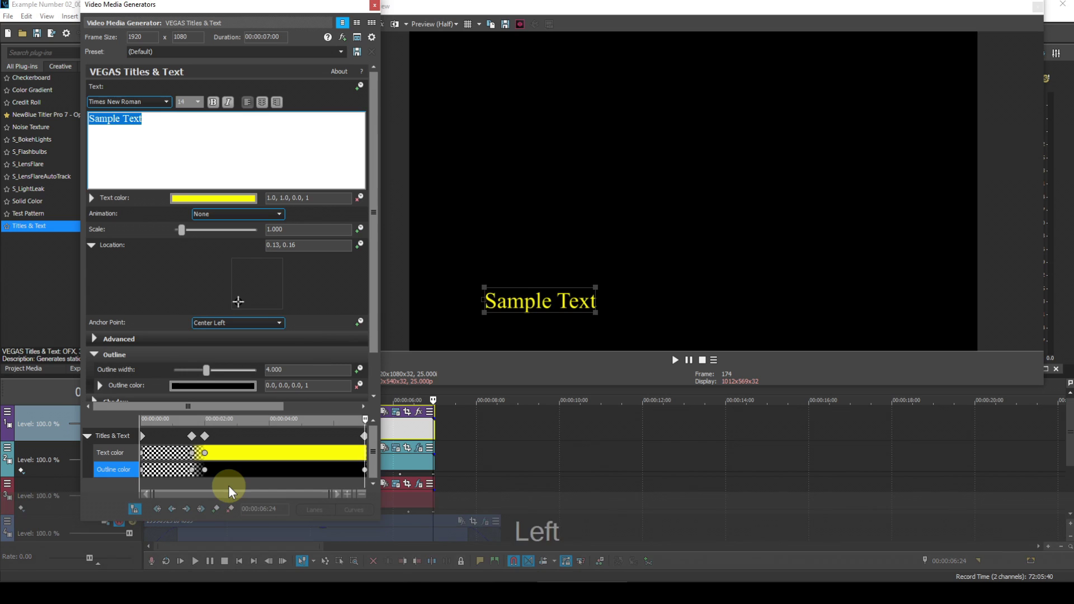
pyautogui.press('Left')
pyautogui.press('Left')
pyautogui.press('Left')
pyautogui.press('Left')
pyautogui.press('Left')
pyautogui.press('Left')
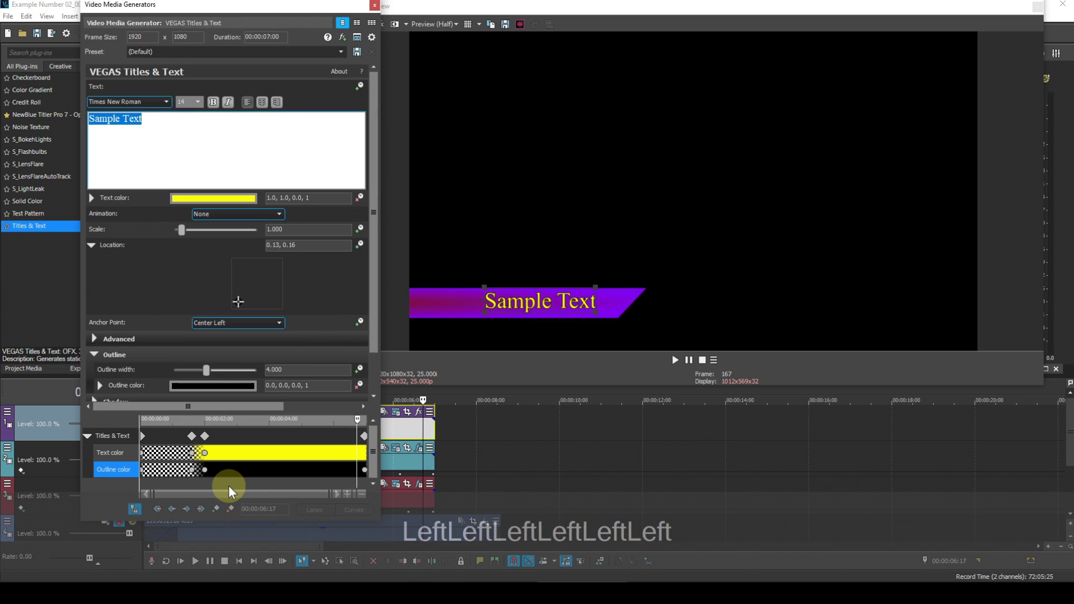
pyautogui.press('Left')
pyautogui.press('Left')
pyautogui.press('Left')
pyautogui.press('Left')
pyautogui.press('Left')
pyautogui.press('Left')
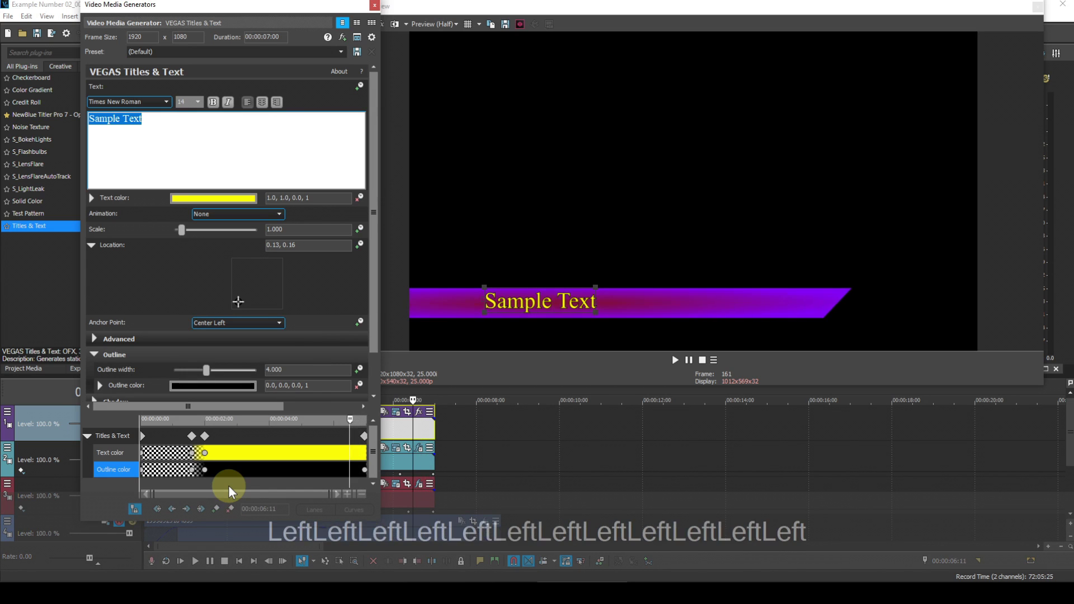
pyautogui.press('Left')
pyautogui.press('Left')
pyautogui.press('Left')
pyautogui.press('Left')
pyautogui.press('Left')
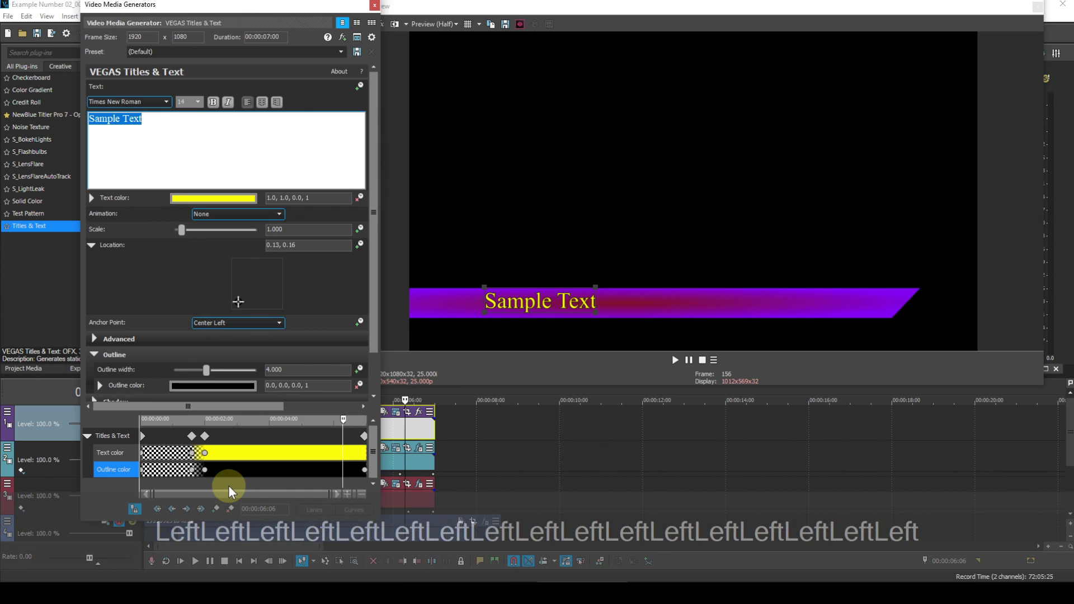
pyautogui.press('Left')
pyautogui.press('Left')
pyautogui.press('Left')
pyautogui.press('Left')
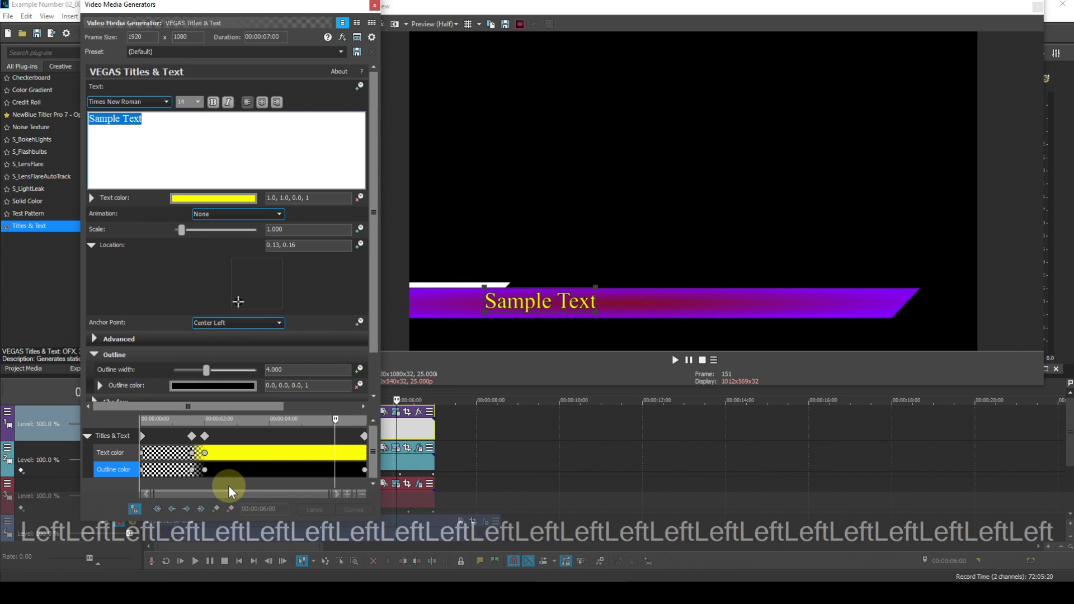
pyautogui.press('Left')
pyautogui.press('Left')
pyautogui.press('Left')
pyautogui.press('Left')
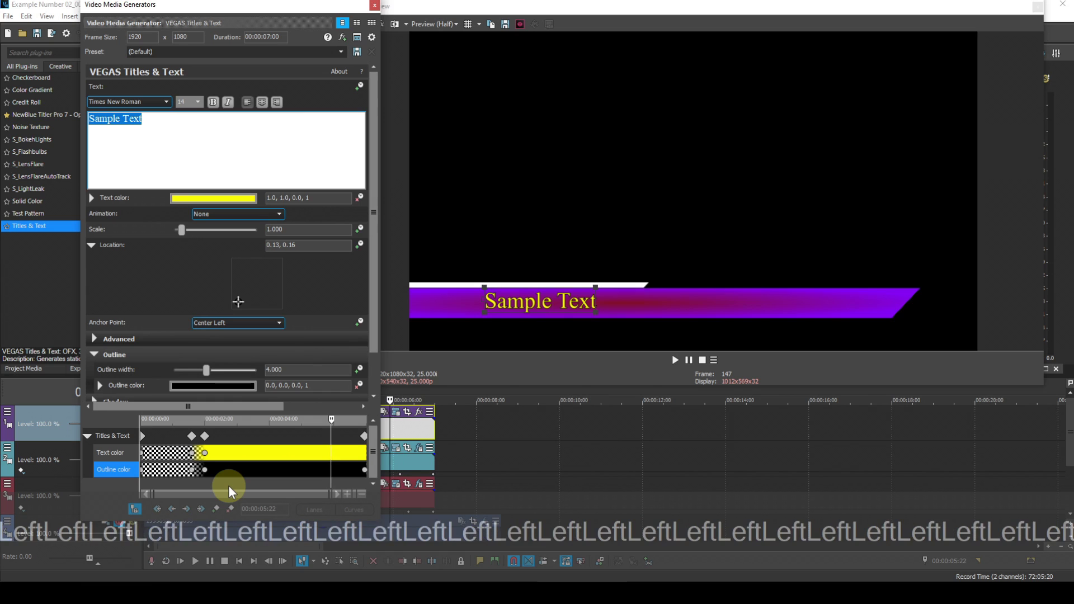
pyautogui.press('Left')
pyautogui.press('Left')
pyautogui.press('Left')
pyautogui.press('Left')
pyautogui.press('Left')
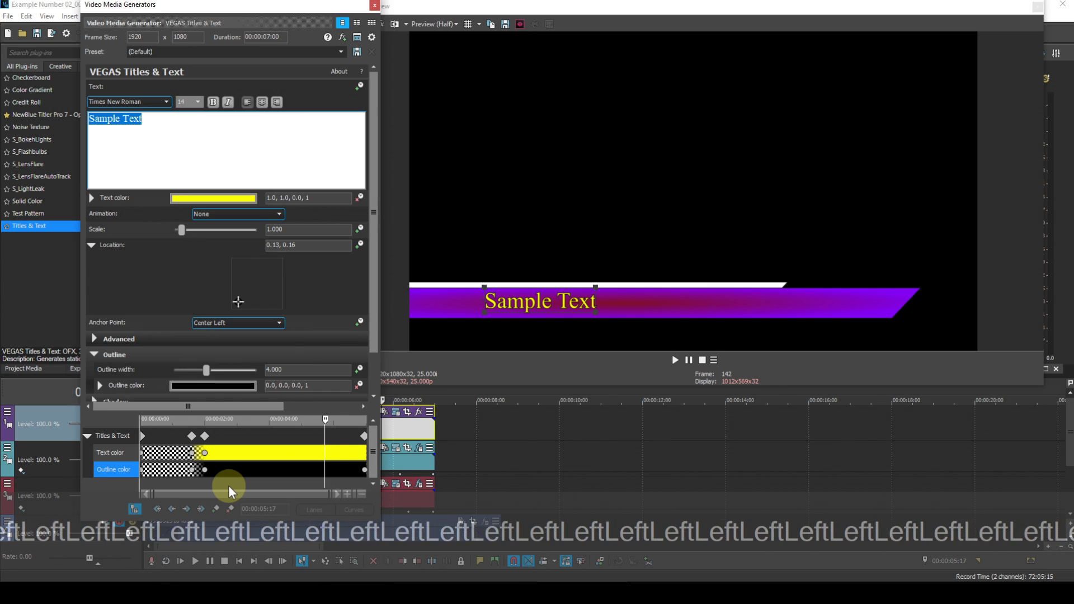
pyautogui.press('Left')
pyautogui.press('Left')
pyautogui.press('Left')
pyautogui.press('Left')
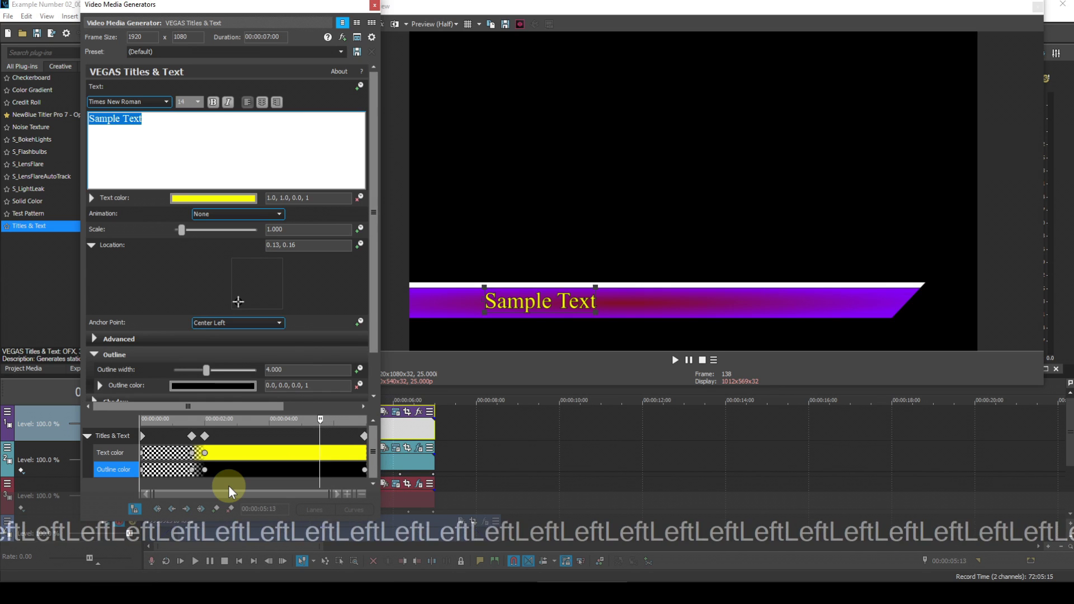
pyautogui.press('Left')
pyautogui.press('Left')
pyautogui.press('Left')
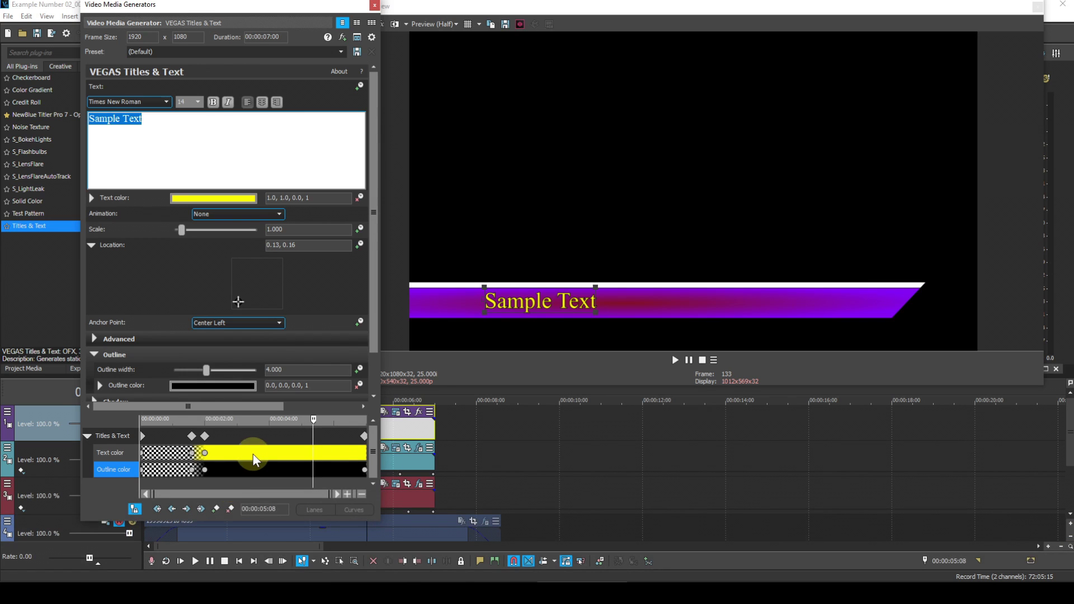
pyautogui.click(216, 511)
# Add another outline color keyframe ten frames earlier, at 00:00:04:23
pyautogui.press('Left')
pyautogui.press('Left')
pyautogui.press('Left')
pyautogui.press('Left')
pyautogui.press('Left')
pyautogui.press('Left')
pyautogui.press('Left')
pyautogui.press('Left')
pyautogui.press('Left')
pyautogui.press('Left')
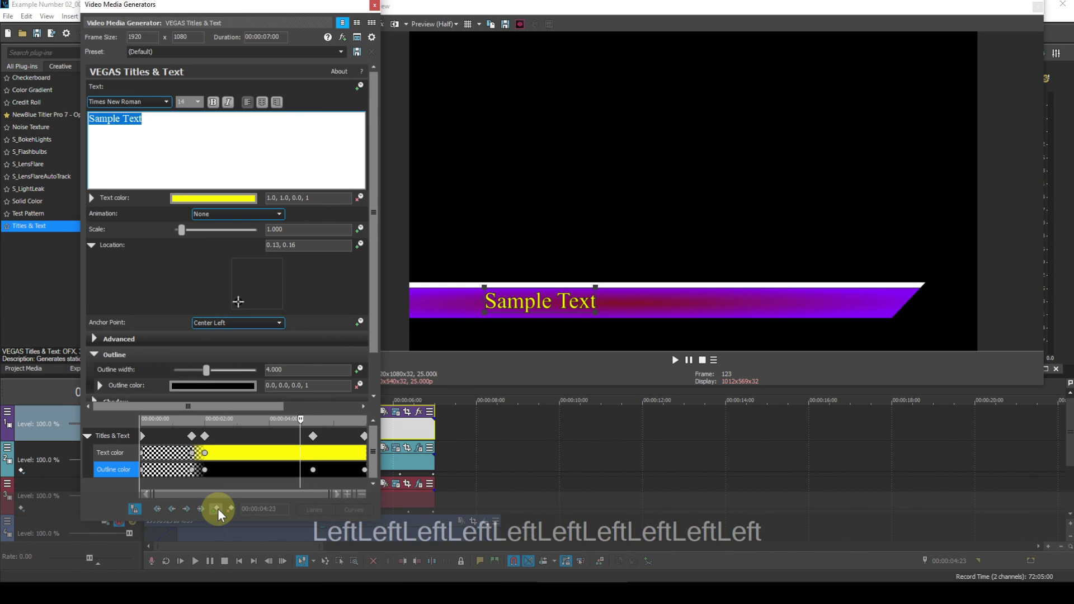
pyautogui.click(217, 508)
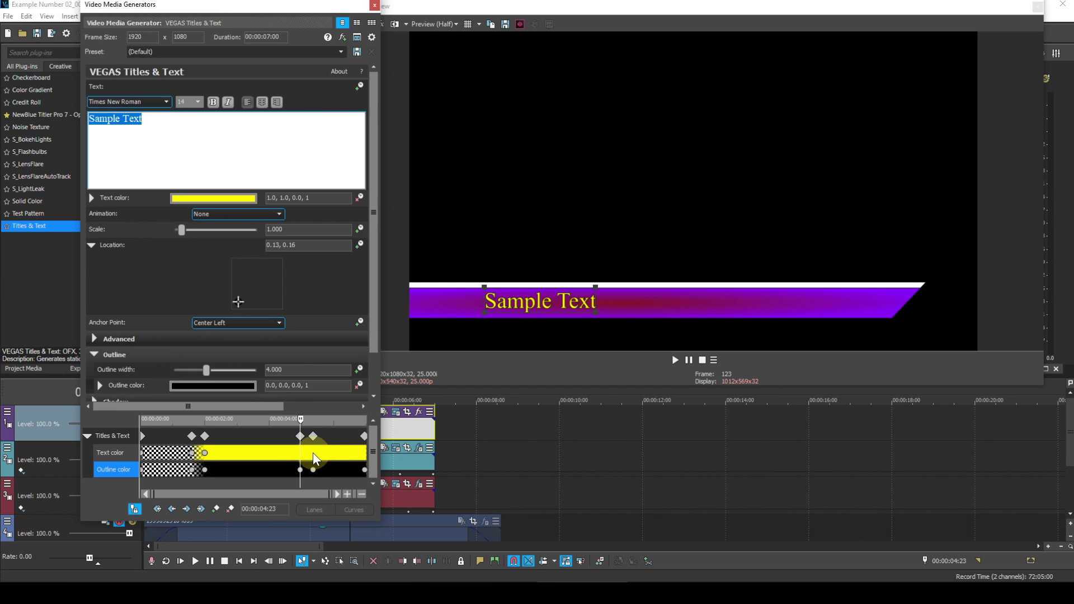
# Copy the transparent Titles & Text keyframe at 00:00:01:15 and paste it onto the keyframe at 00:00:05:08
pyautogui.click(191, 438)
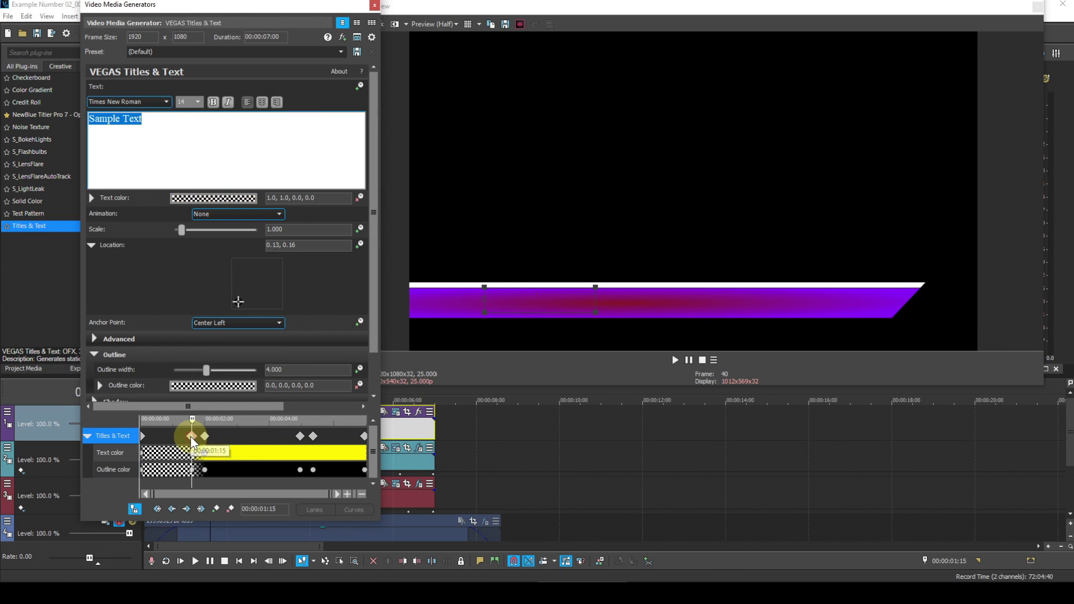
pyautogui.rightClick(191, 438)
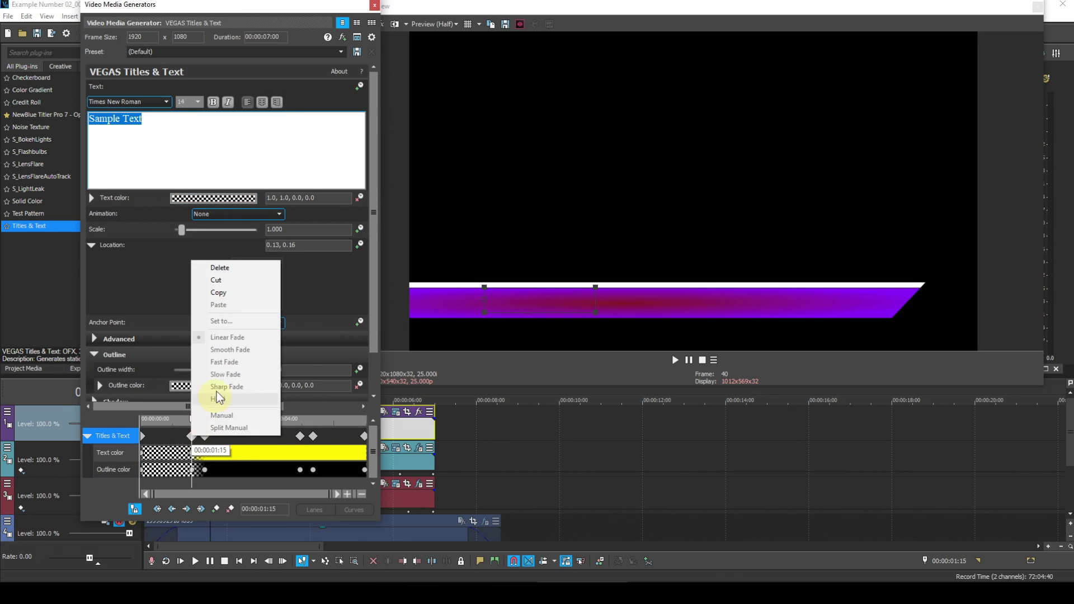
pyautogui.click(227, 293)
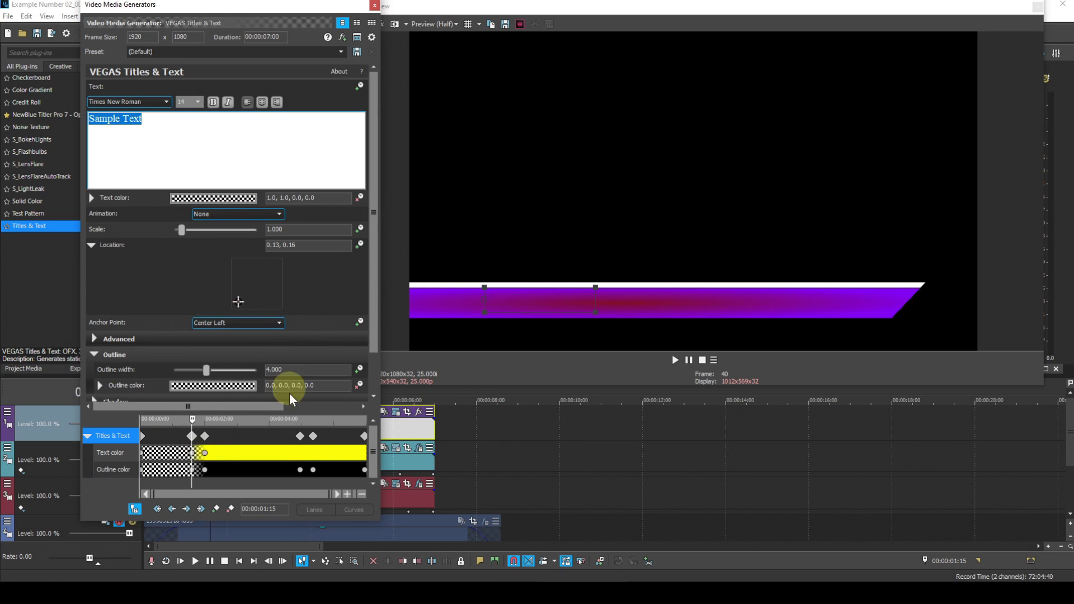
pyautogui.click(314, 438)
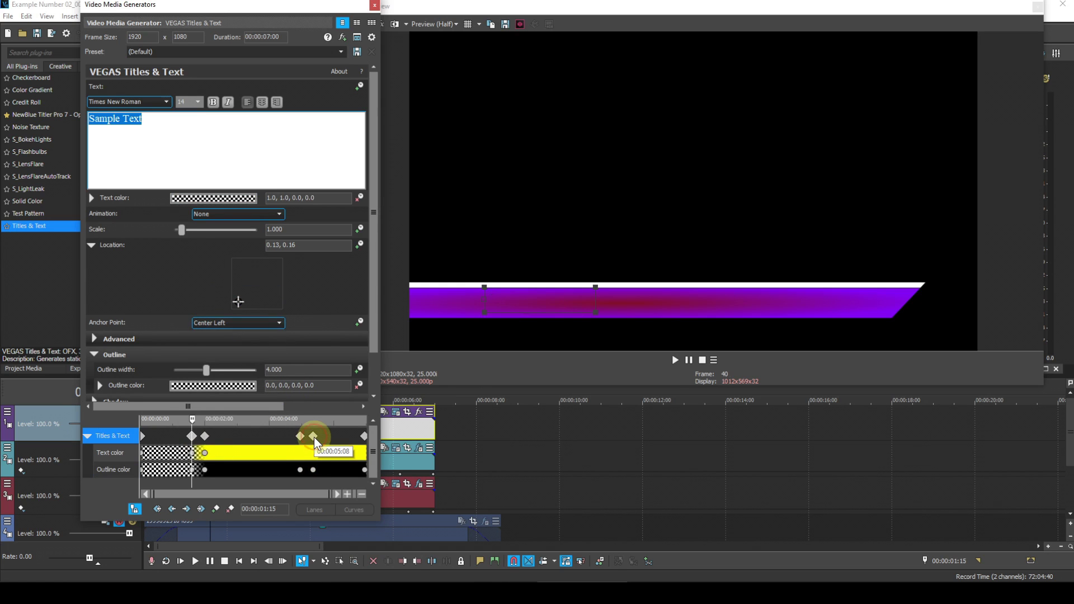
pyautogui.rightClick(313, 438)
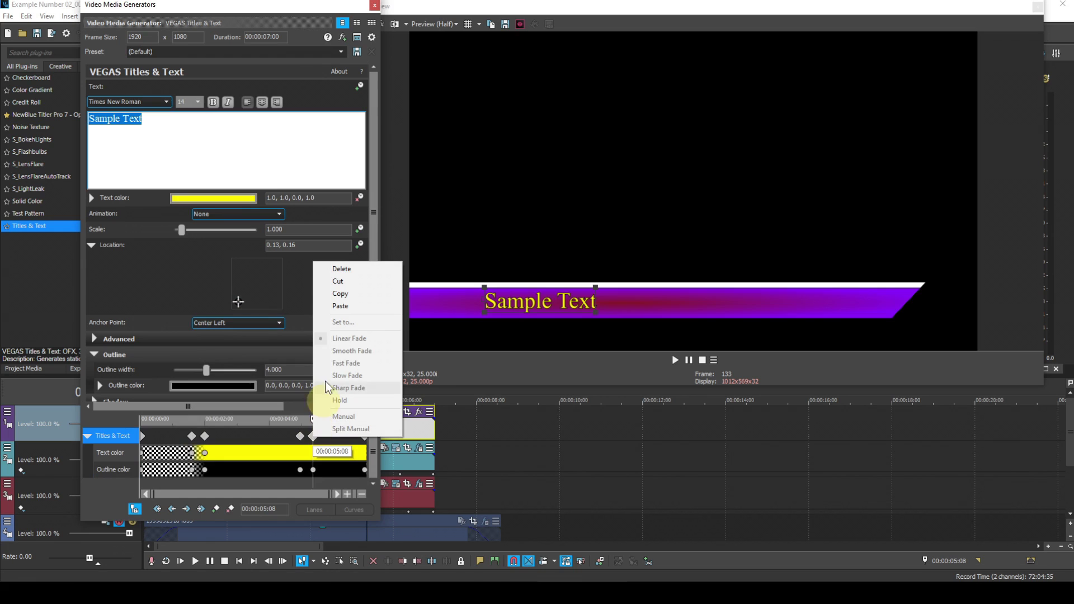
pyautogui.click(351, 307)
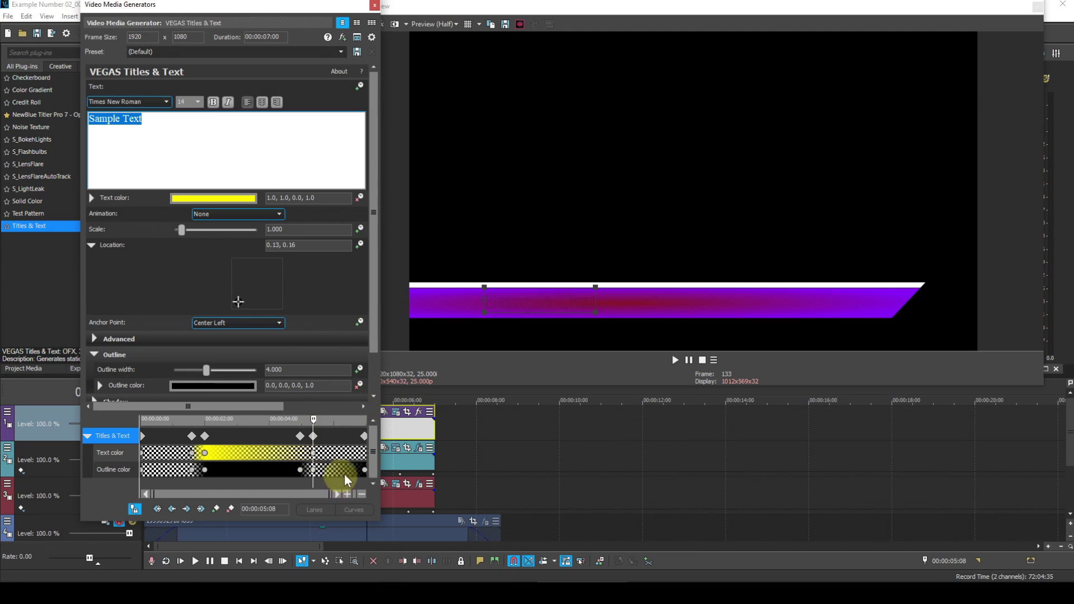
# Copy the first Titles & Text keyframe at 00:00:00:00 and paste it onto the last one at 00:00:06:24
pyautogui.rightClick(143, 442)
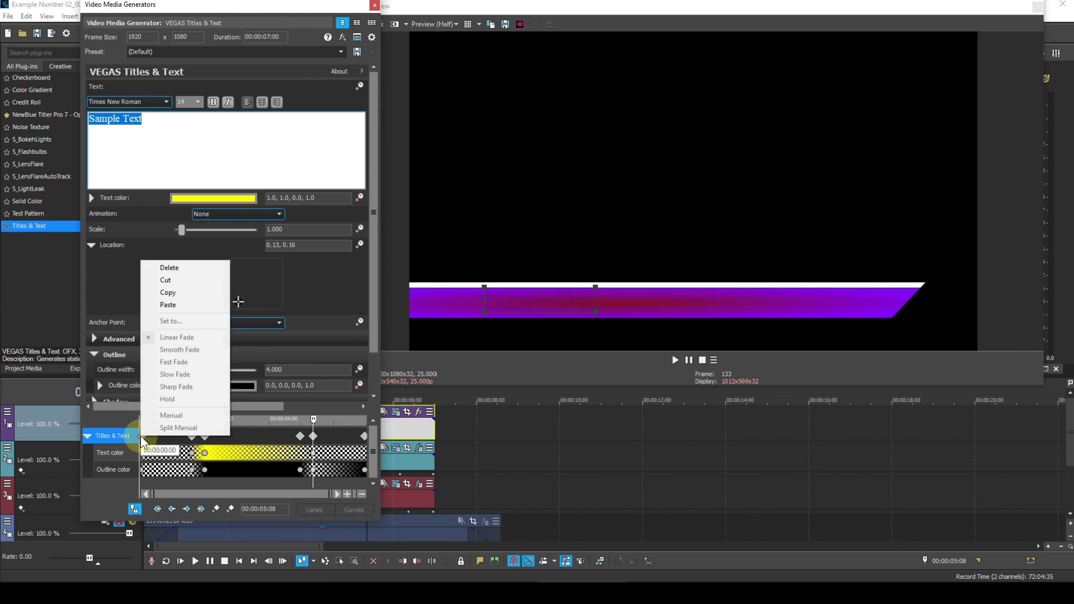
pyautogui.click(179, 292)
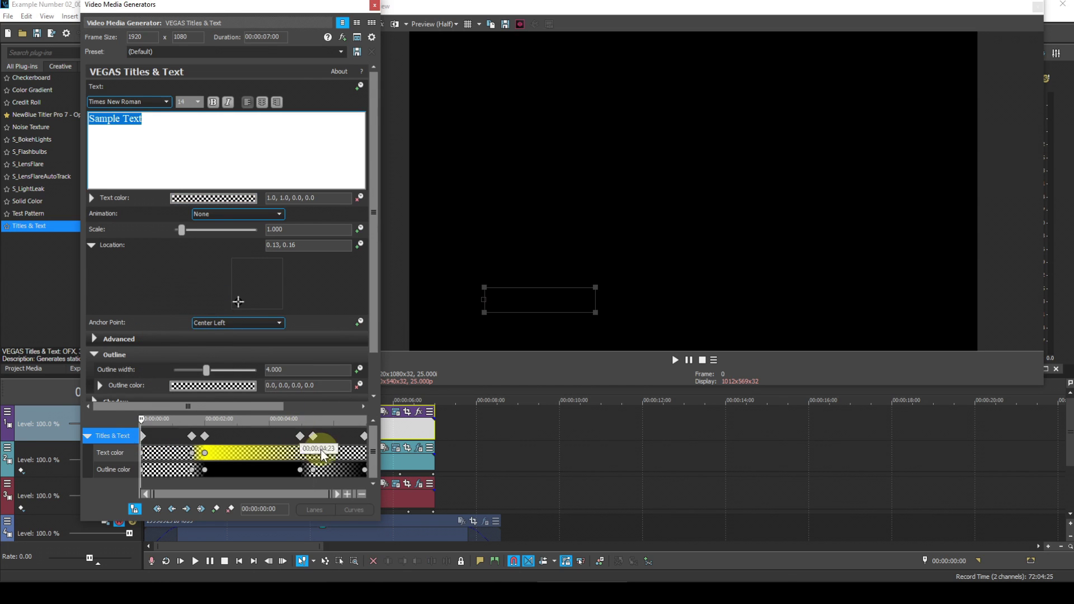
pyautogui.click(364, 436)
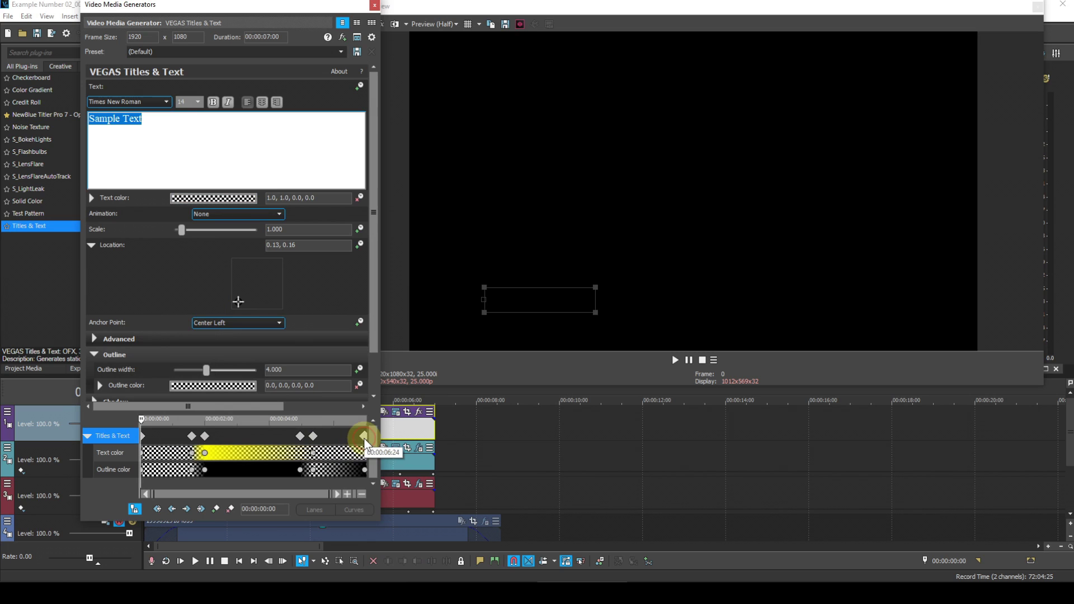
pyautogui.rightClick(365, 438)
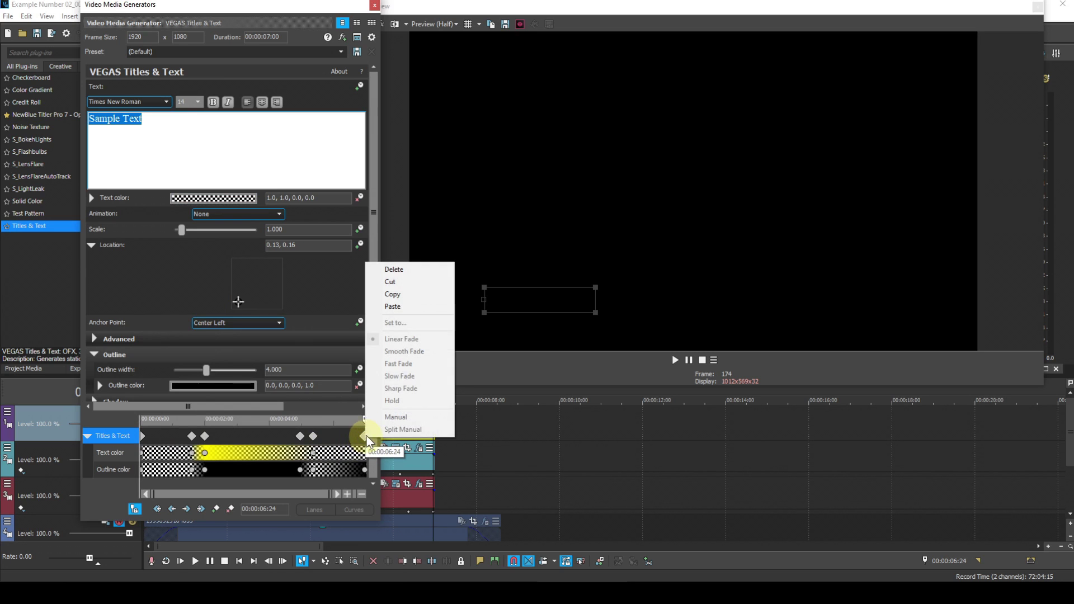
pyautogui.click(405, 308)
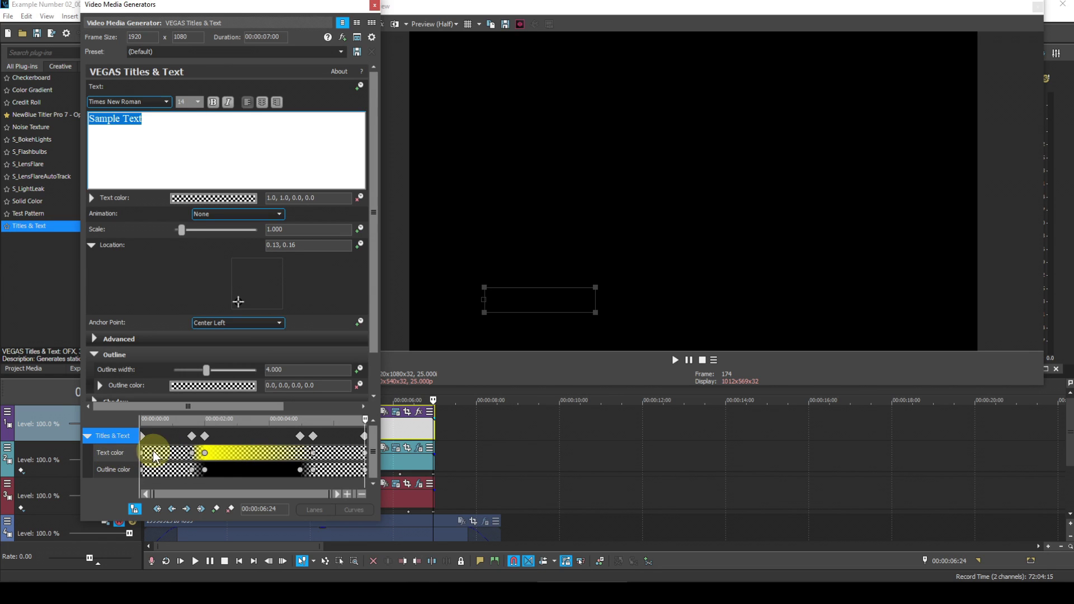
# Add a text color keyframe at 00:00:04:23, matching the existing outline color keyframe
pyautogui.click(122, 451)
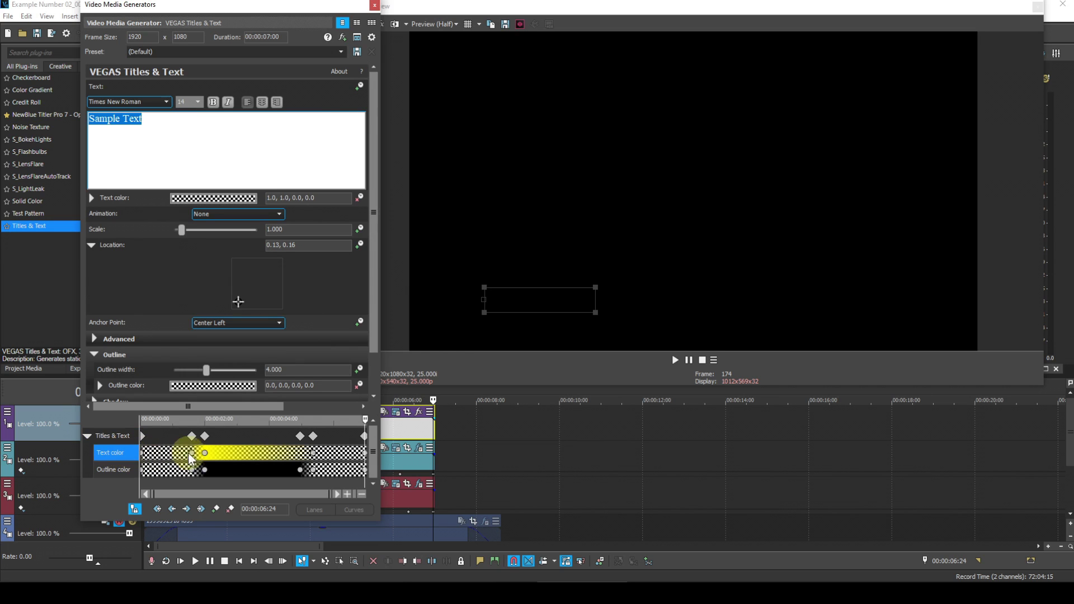
pyautogui.click(301, 436)
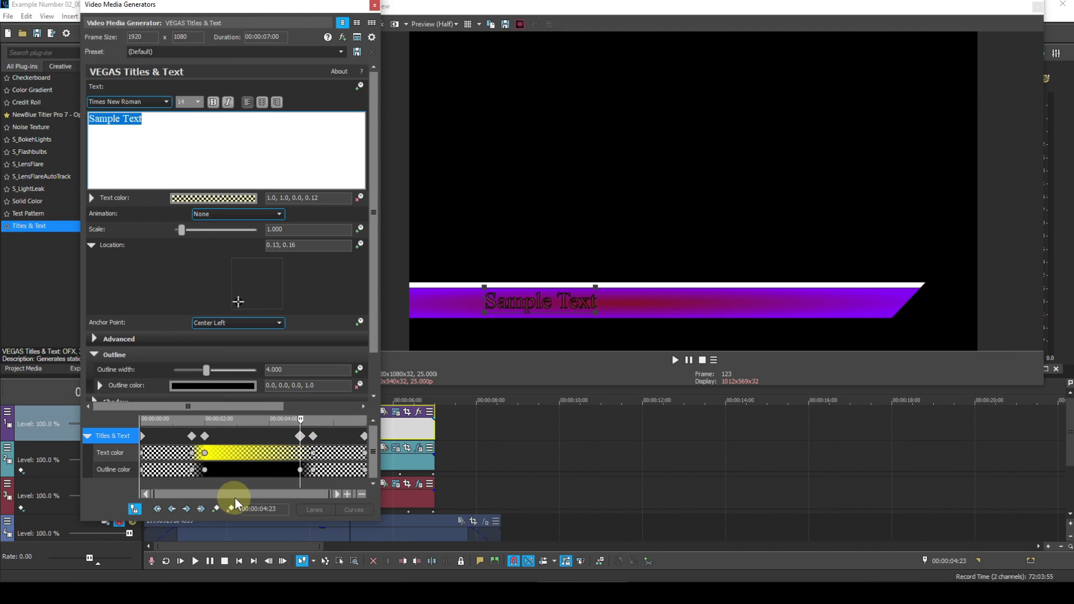
pyautogui.click(217, 510)
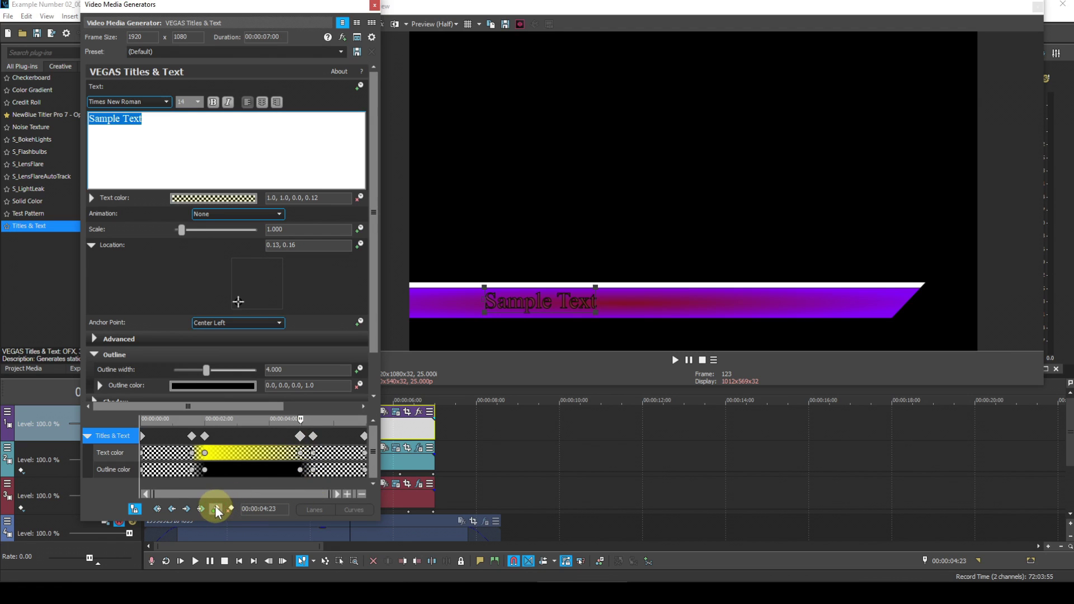
# Copy the opaque yellow text color keyframe at 00:00:02:00 and paste it onto the one at 00:00:04:23
pyautogui.rightClick(206, 452)
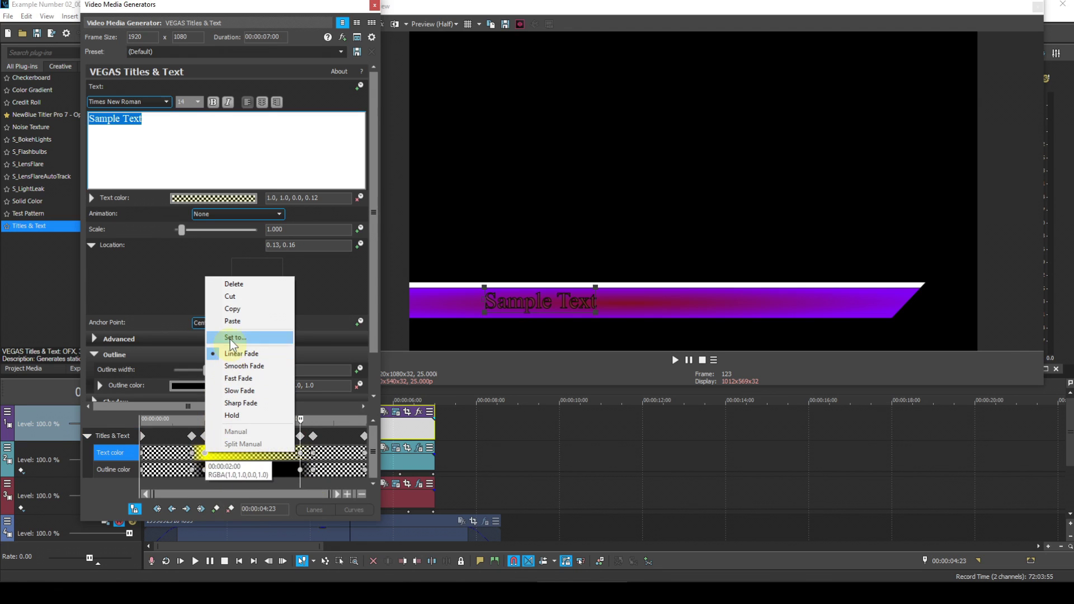
pyautogui.click(235, 309)
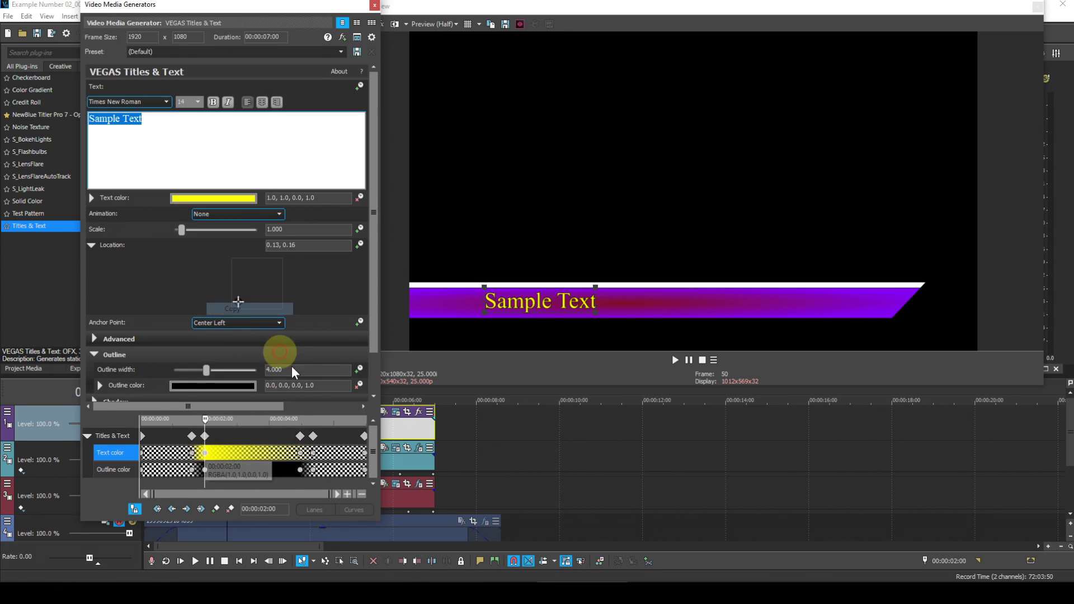
pyautogui.click(301, 452)
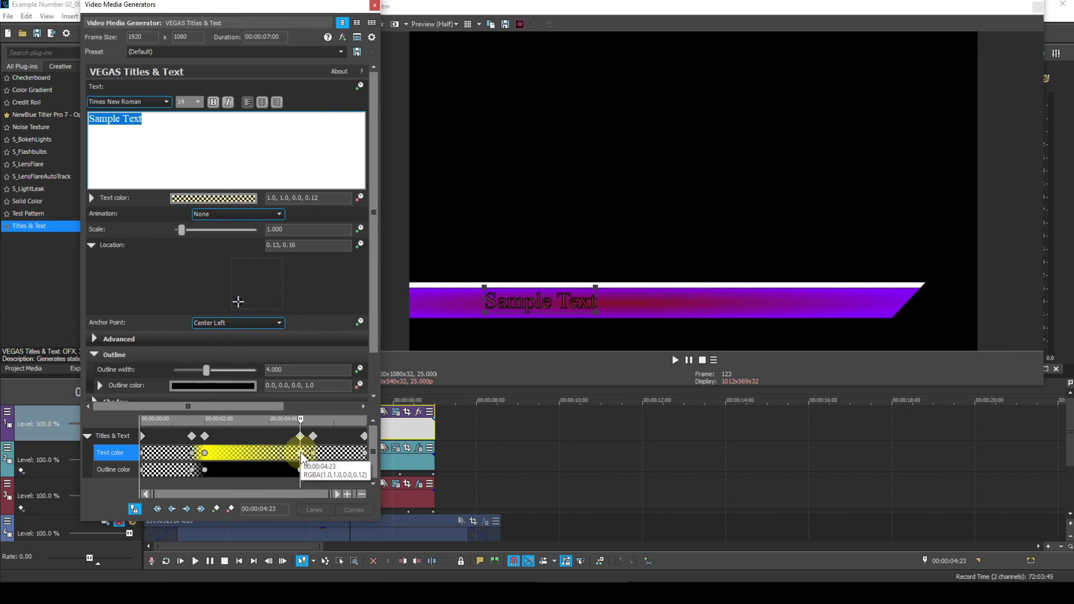
pyautogui.rightClick(301, 452)
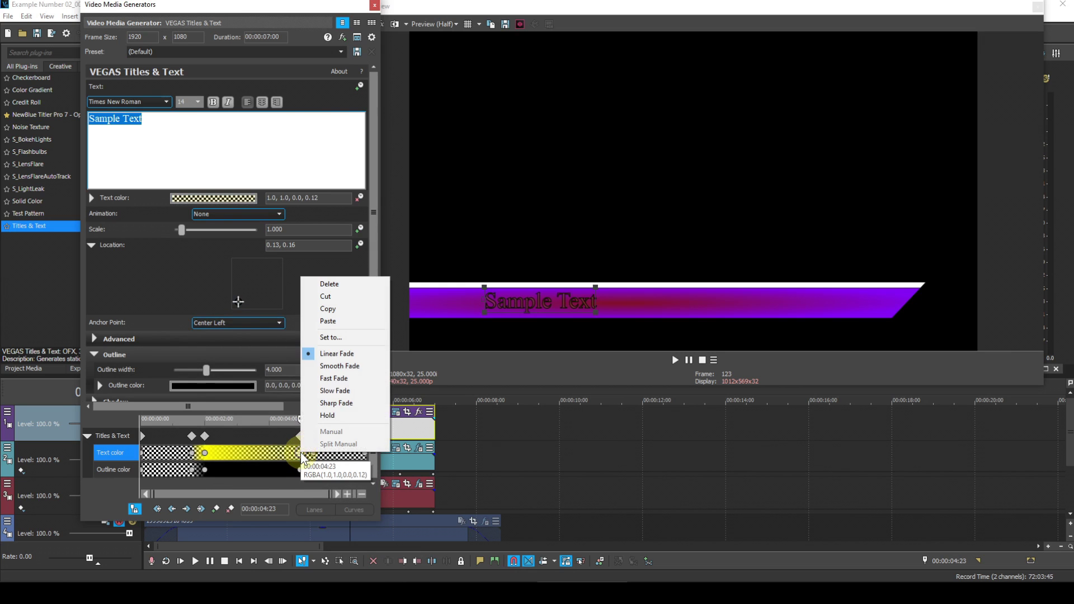
pyautogui.click(330, 320)
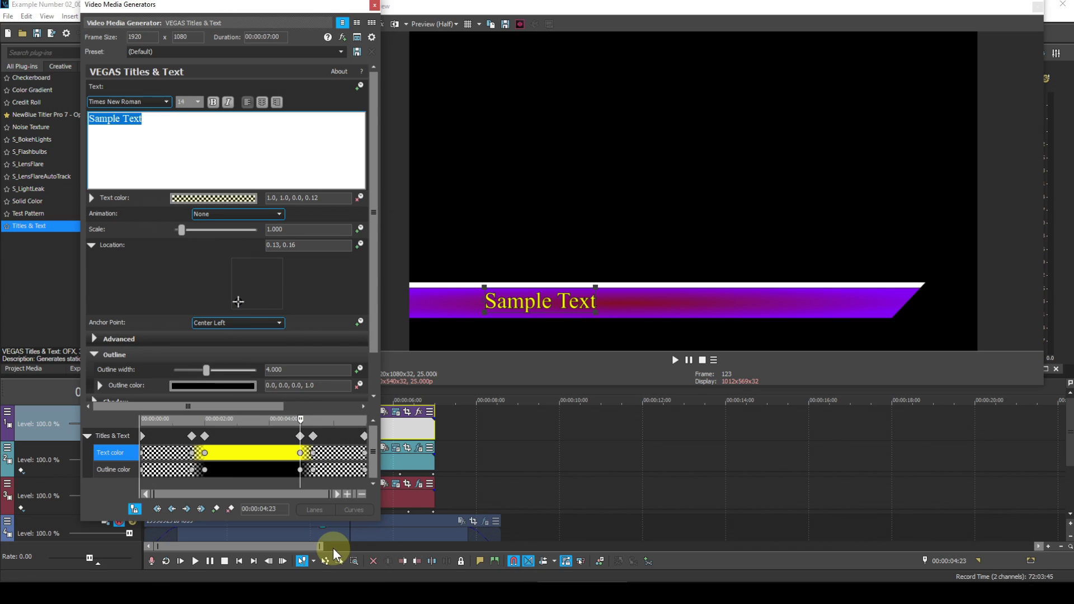
# Play the animated title from its first frame to check the color fades, and close the title's generator settings
pyautogui.click(160, 508)
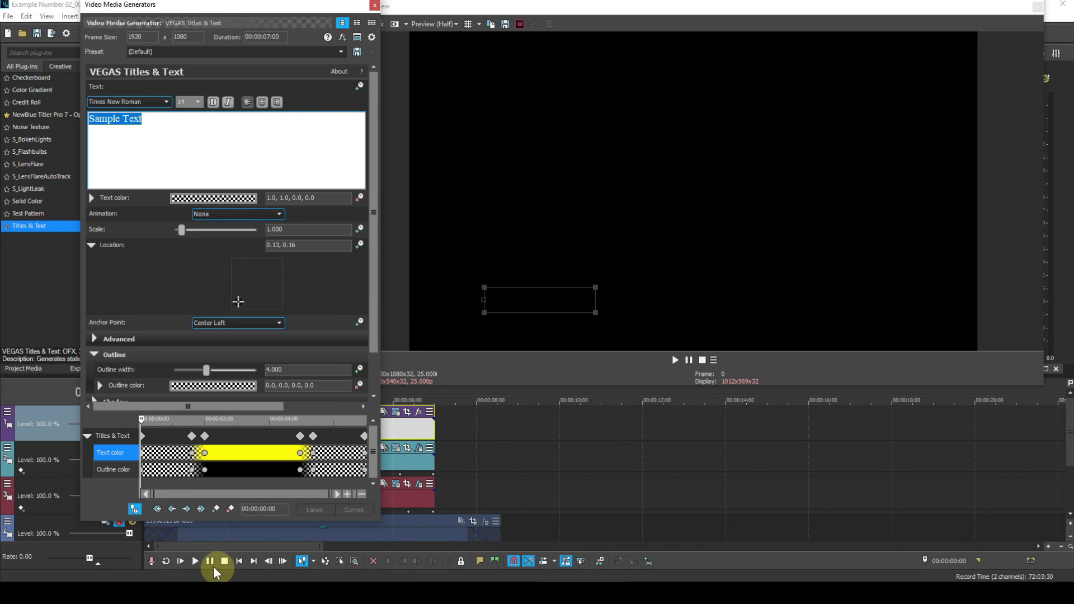
pyautogui.click(193, 559)
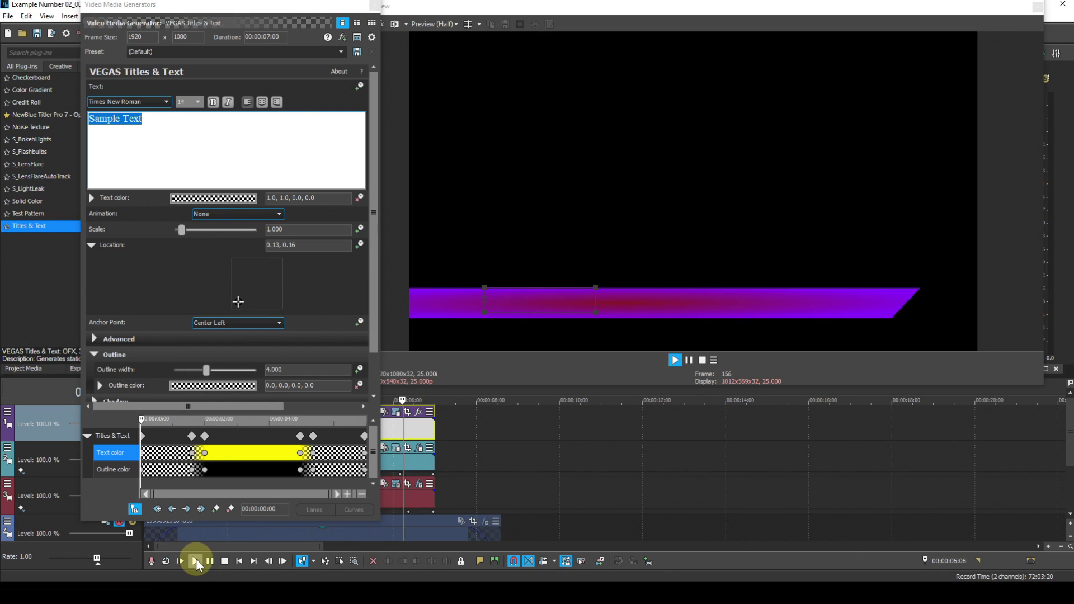
pyautogui.click(224, 561)
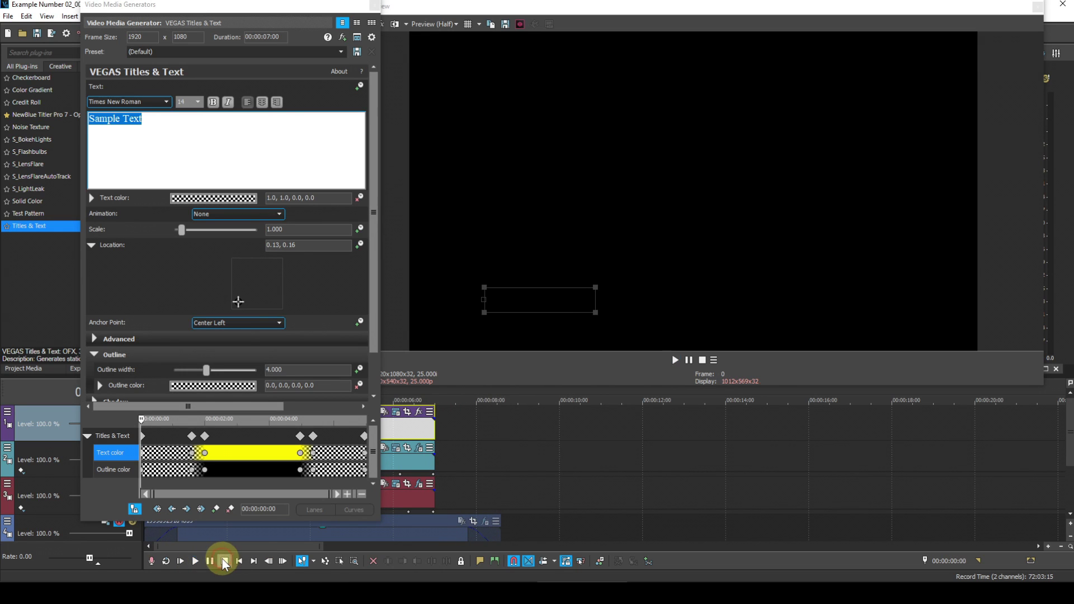
pyautogui.click(375, 7)
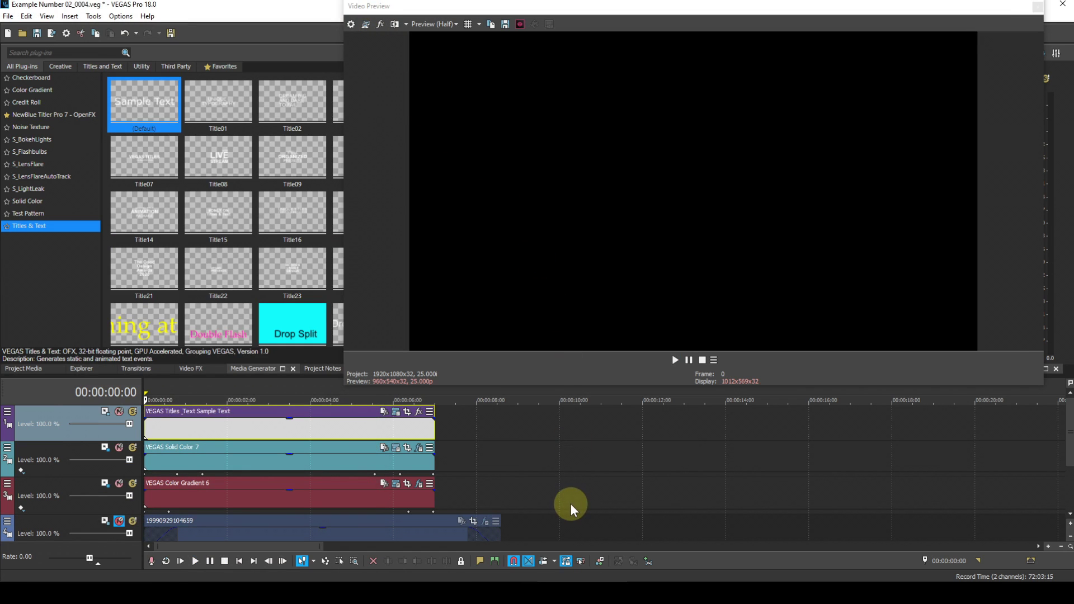
# Move the title, solid color and gradient events together about 20 frames later, so they start where the castle clip's fade-in ends
pyautogui.click(298, 424)
pyautogui.click(311, 460)
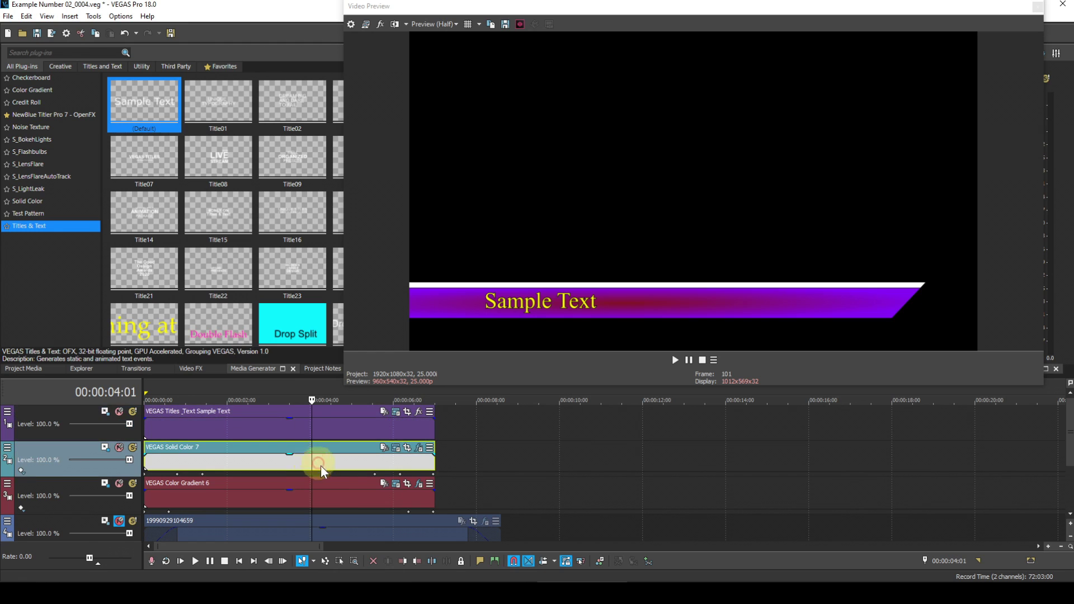
pyautogui.keyDown('ctrl'); pyautogui.click(338, 495); pyautogui.keyUp('ctrl')
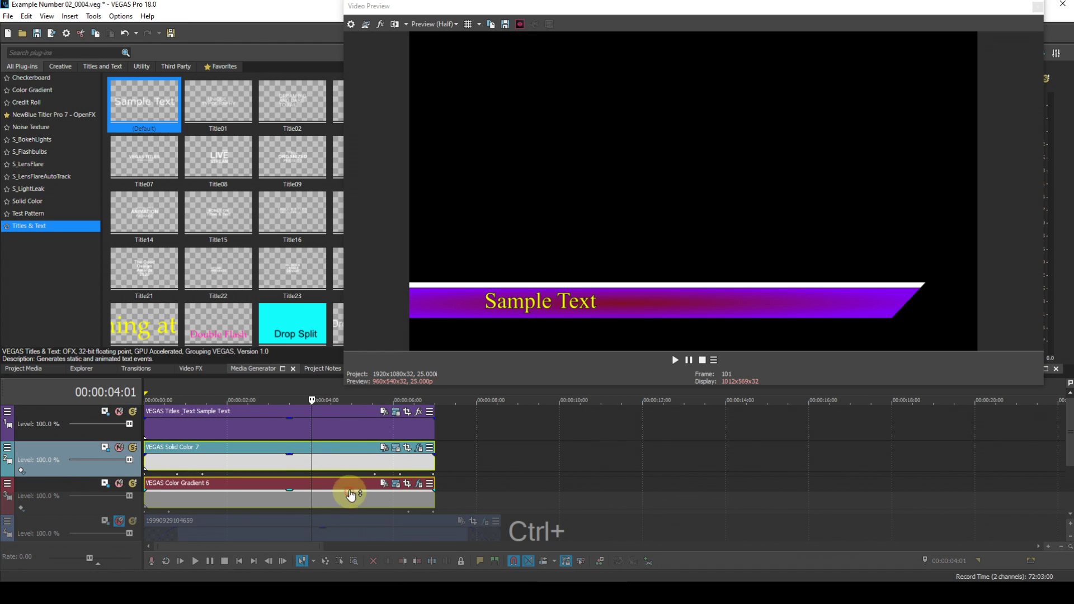
pyautogui.keyDown('ctrl'); pyautogui.click(336, 423); pyautogui.keyUp('ctrl')
pyautogui.moveTo(287, 430); pyautogui.dragTo(317, 428)
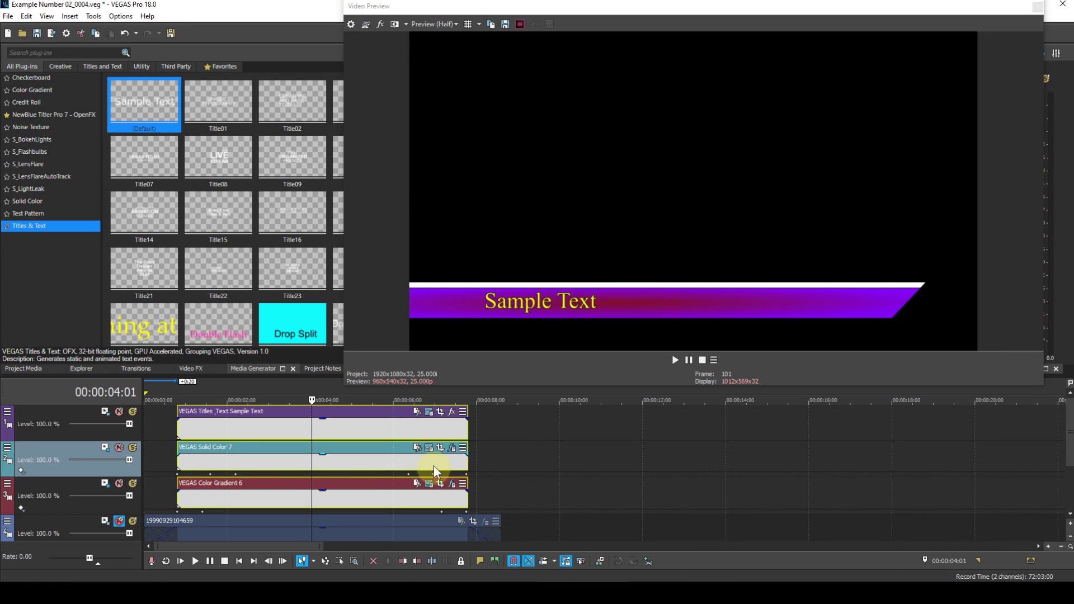
# Replace the title's sample text with "Corfe Castle" and close its generator settings
pyautogui.click(429, 413)
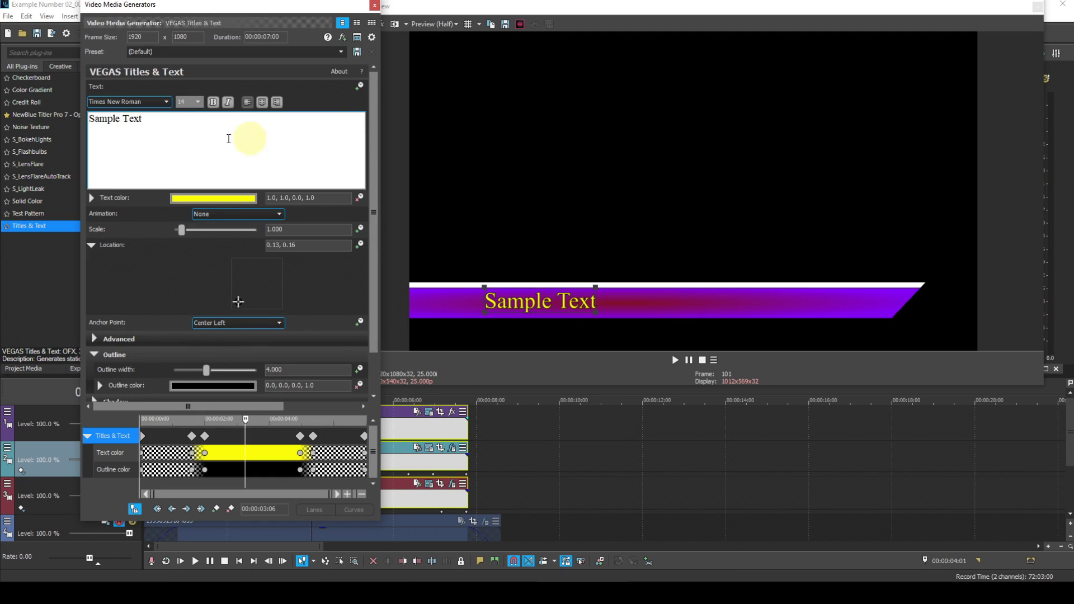
pyautogui.moveTo(148, 120); pyautogui.dragTo(90, 120)
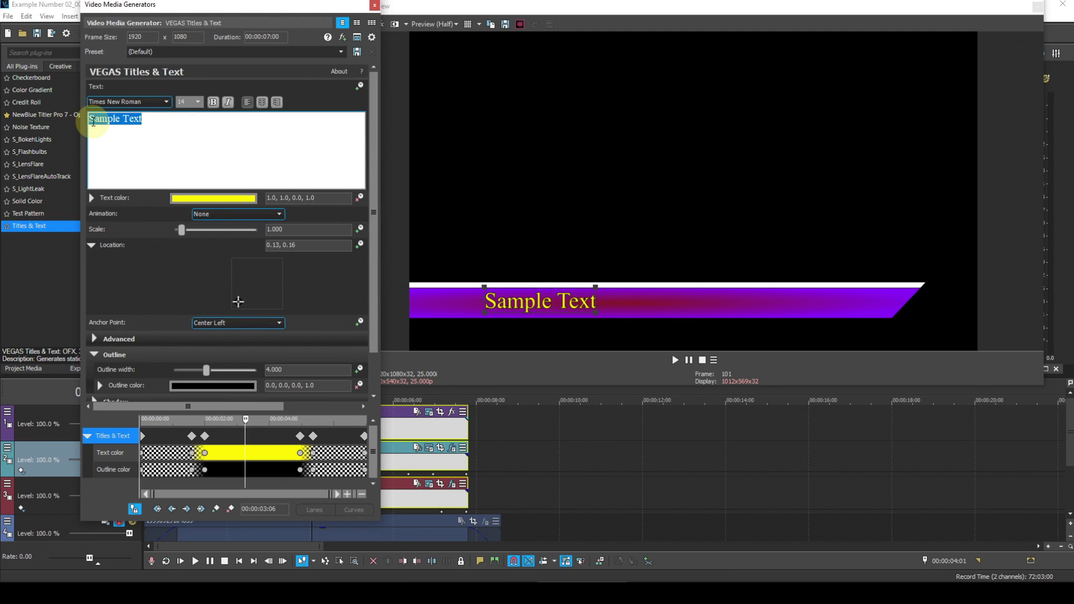
pyautogui.write('C')
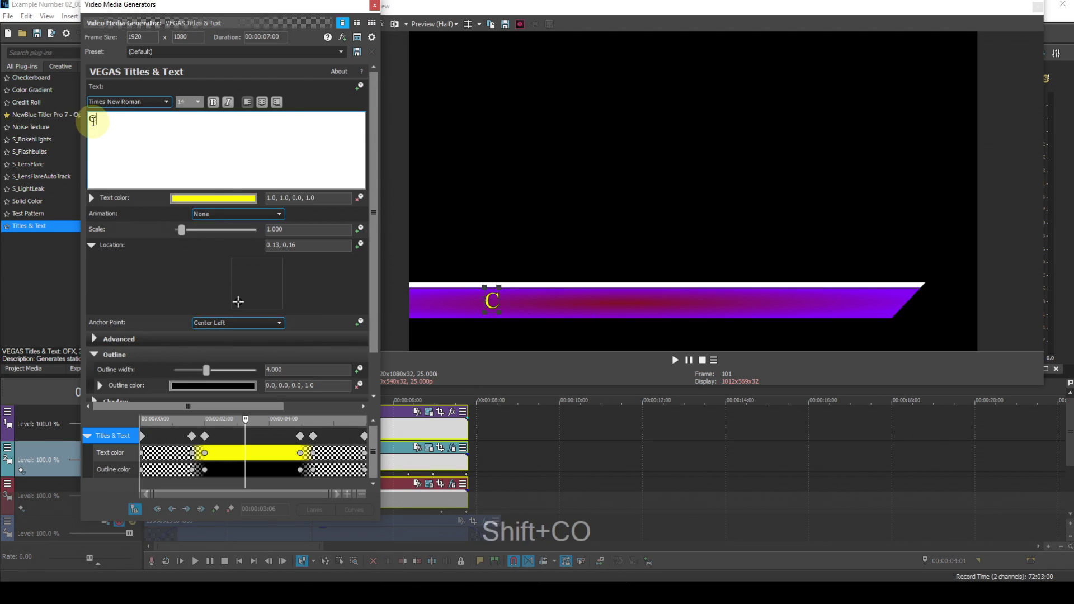
pyautogui.write('orfe C')
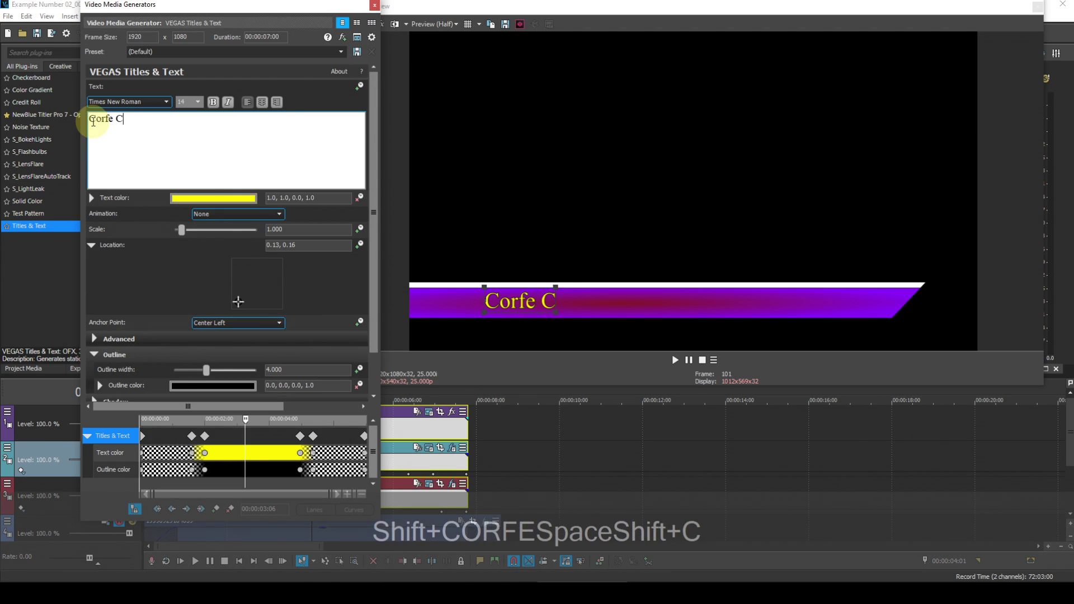
pyautogui.write('astle')
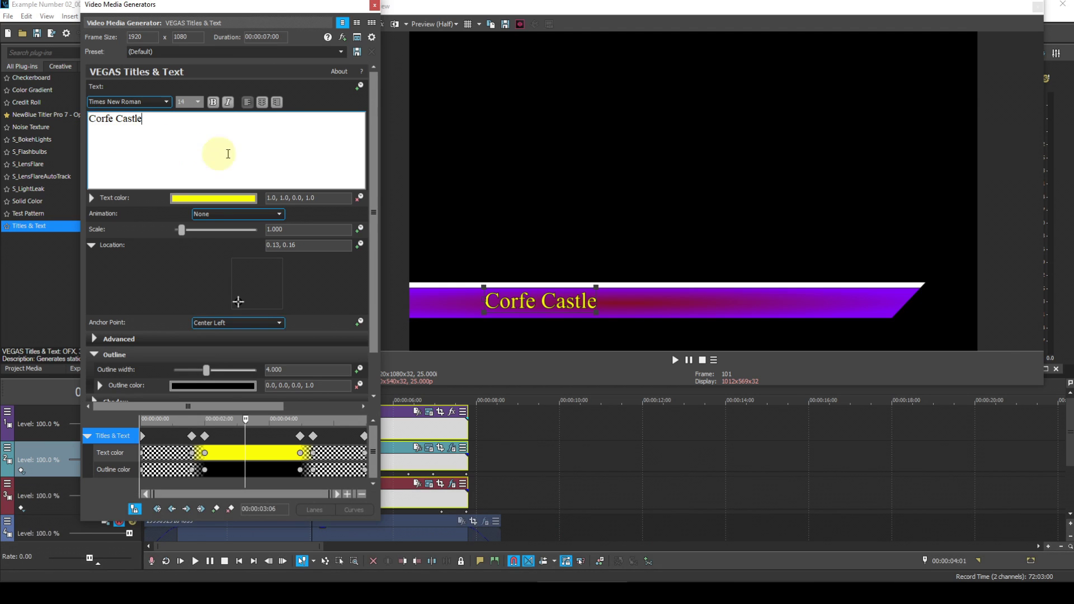
pyautogui.click(374, 5)
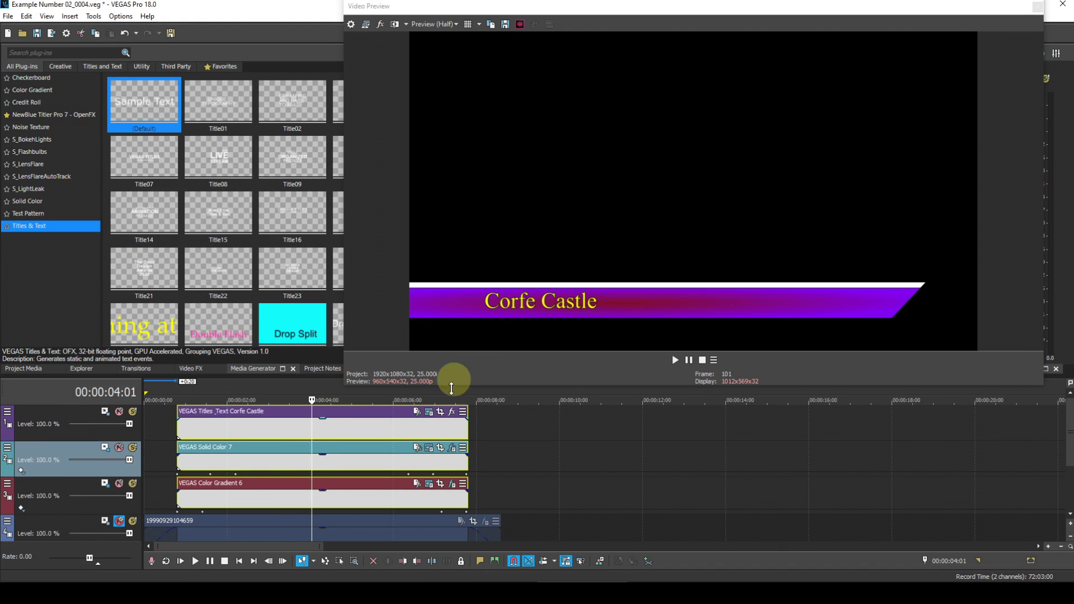
# Unmute the video clip's track and play the project from the start to check the lower third over the footage
pyautogui.click(119, 522)
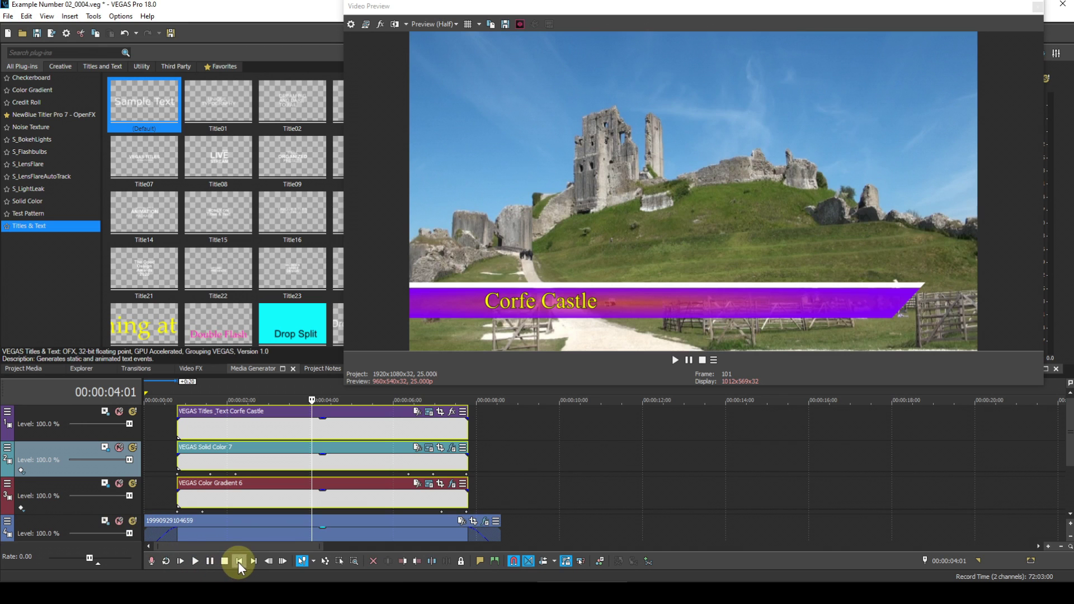
pyautogui.click(239, 561)
pyautogui.press('space')
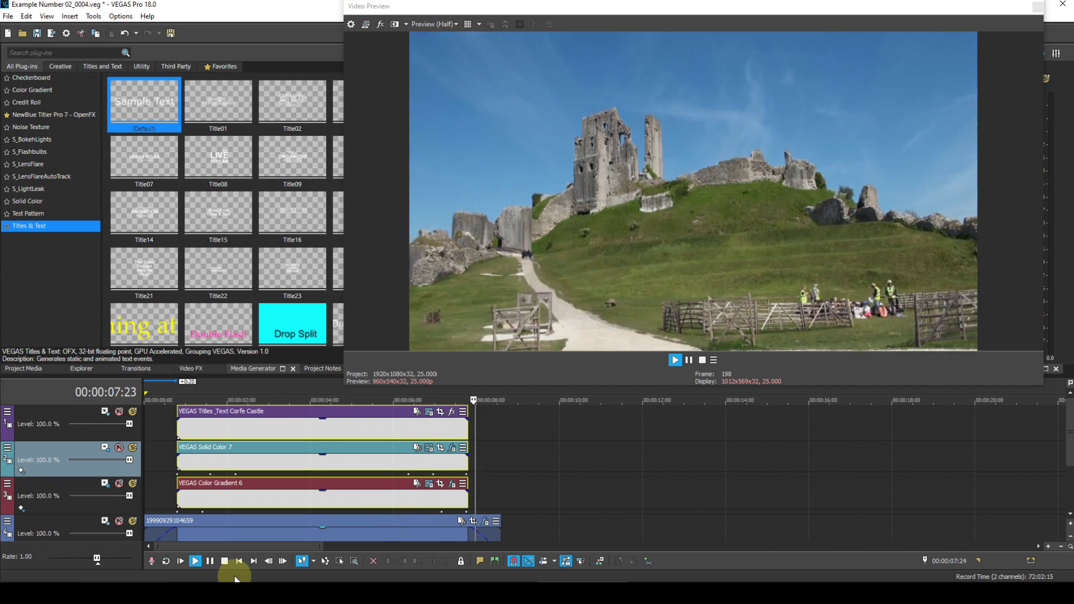
pyautogui.press('space')
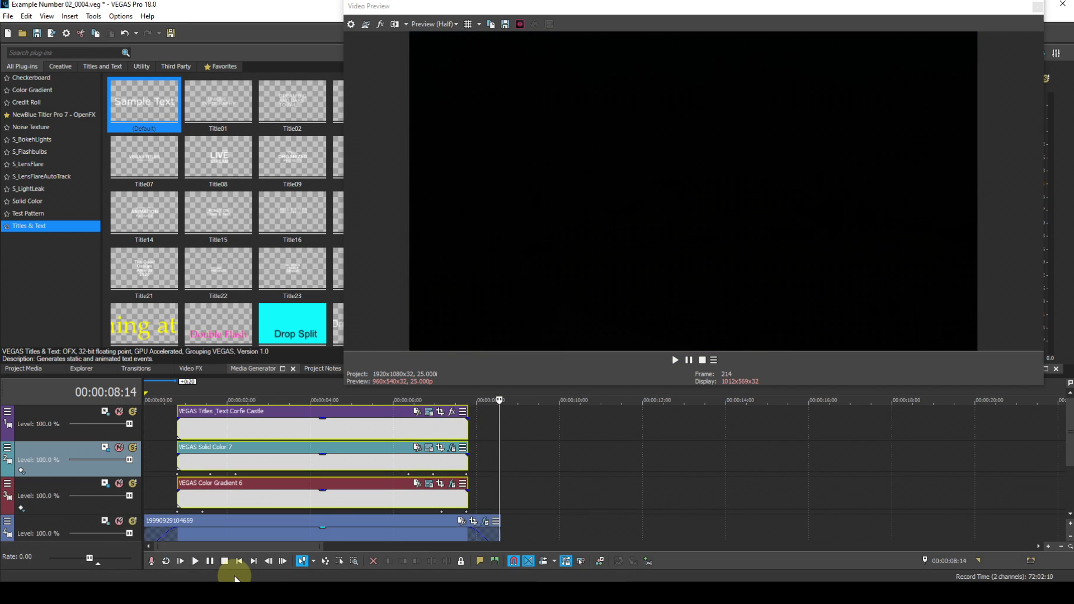